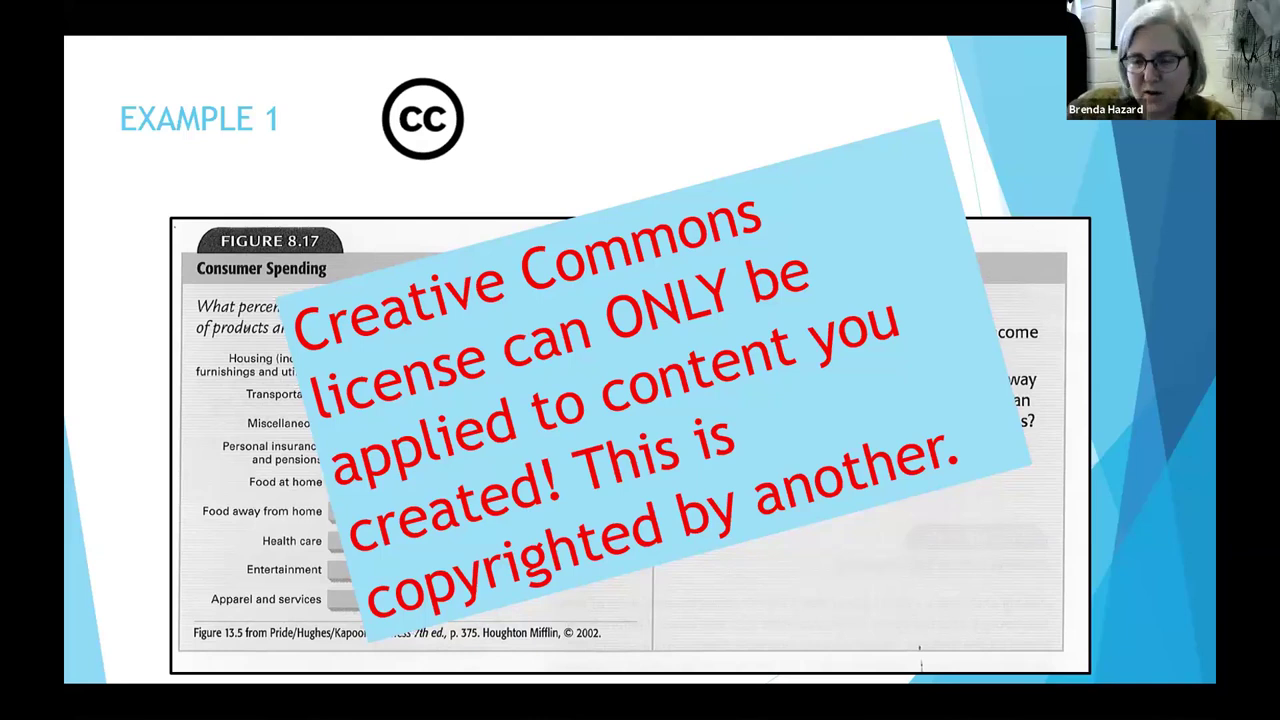
Step: Reveal the EXAMPLE 1 bullet, advance to EXAMPLE 2, and bring the Word plagiarism handout over it
key("Right")
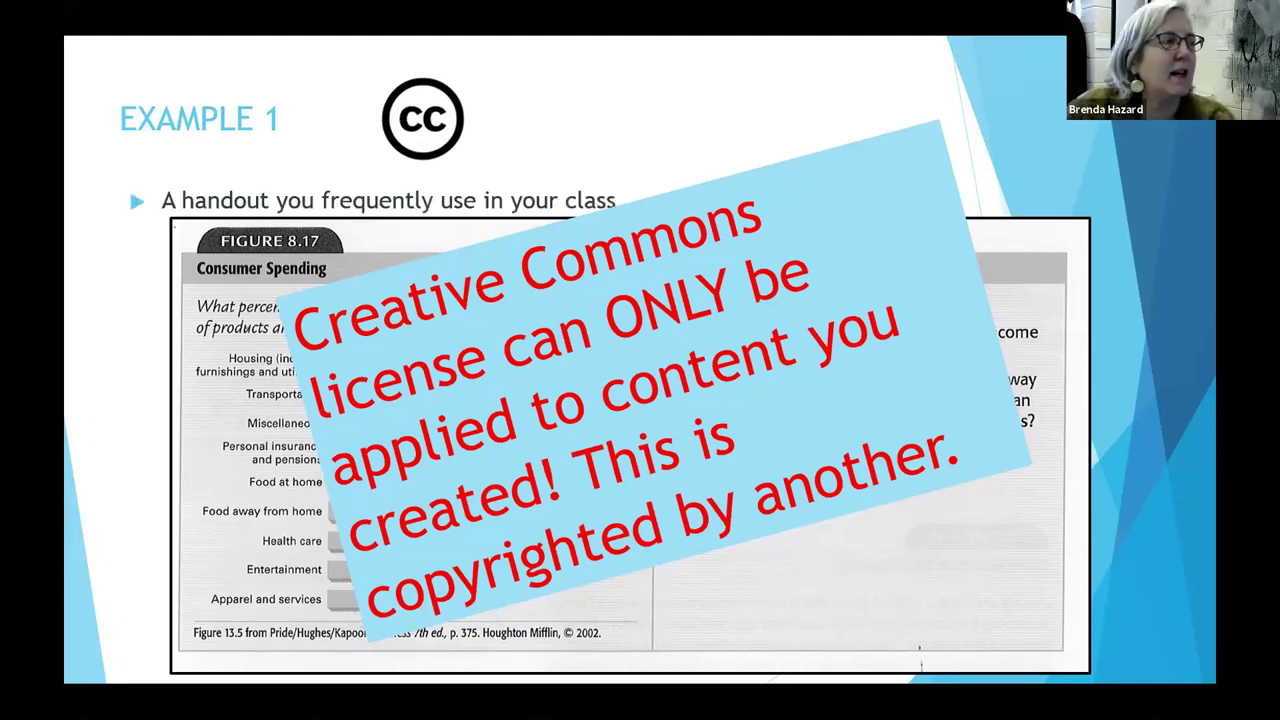
key("Right")
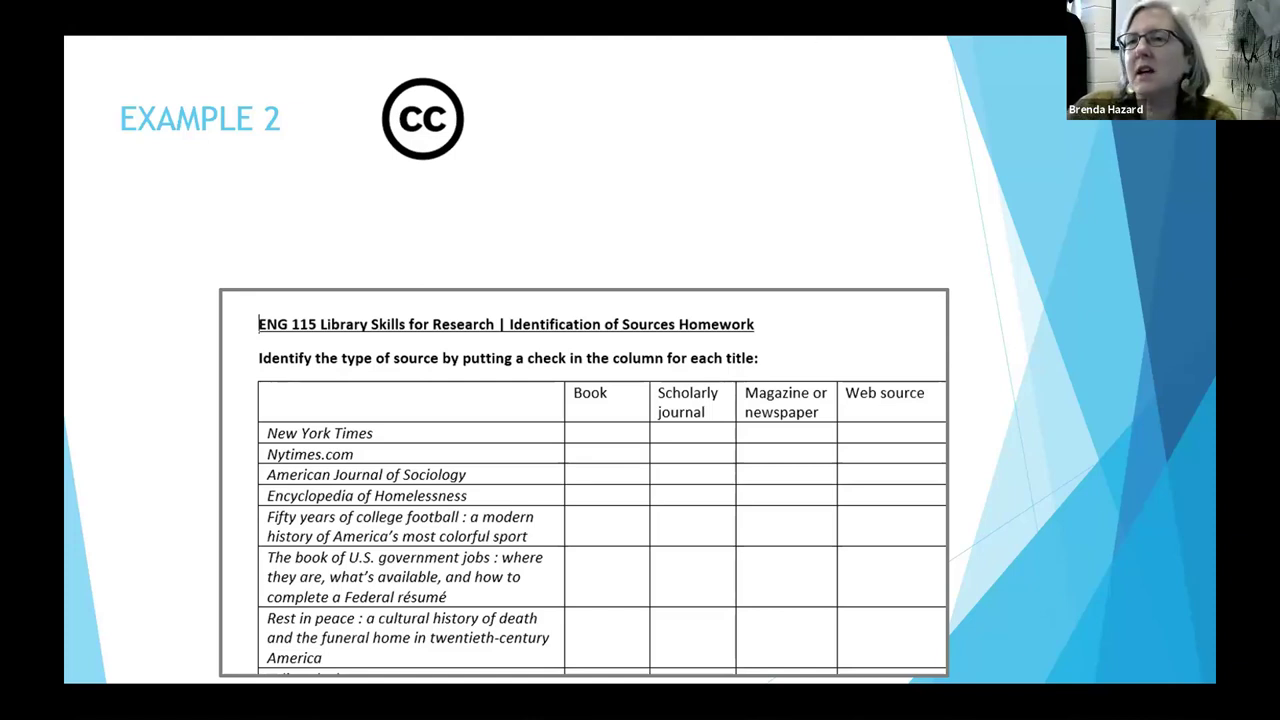
key("alt+Tab")
left_click_drag(833, 63, 889, 54)
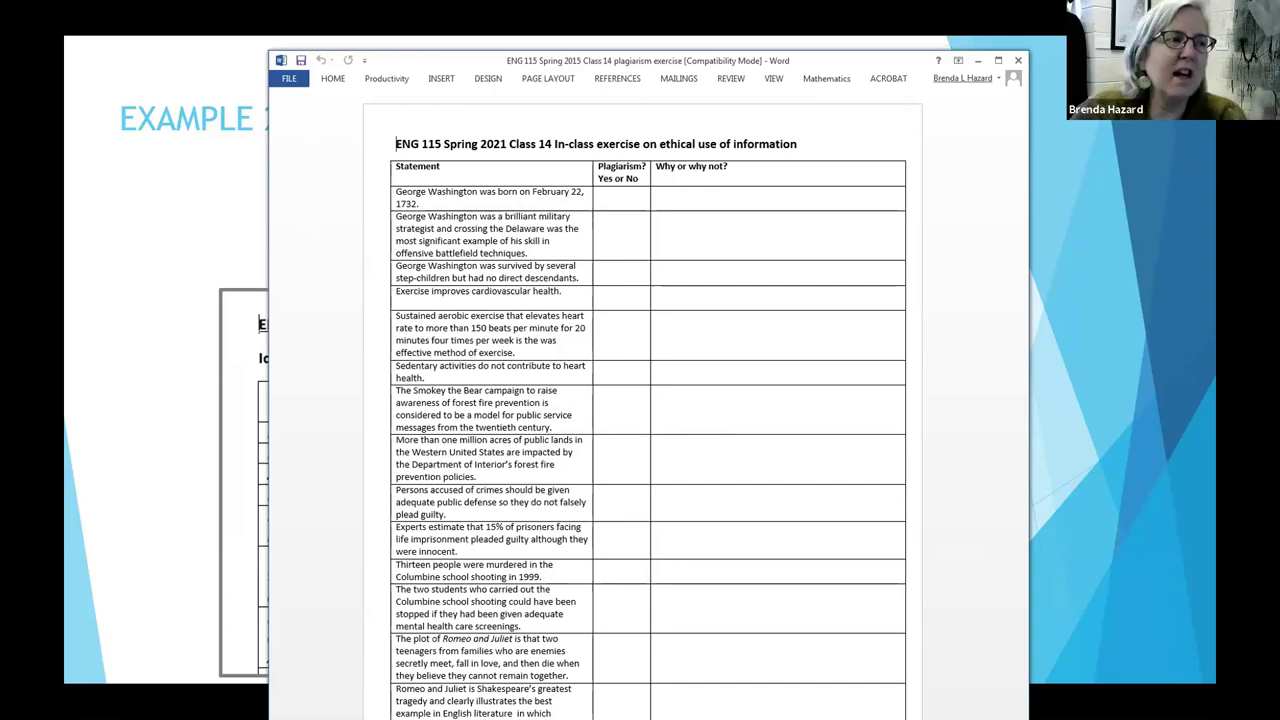
Step: Scroll to the end of the exercise table, then switch to the Creative Commons Licensing guide
scroll(927, 225, "down", 2)
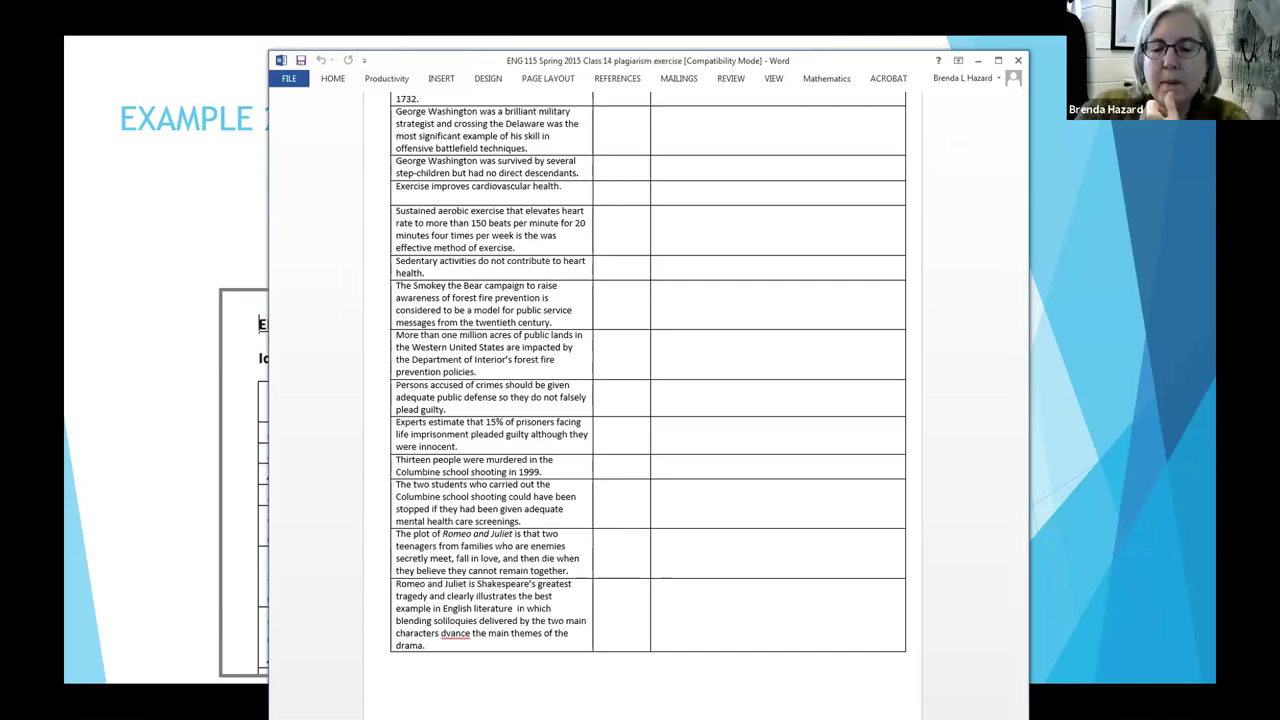
key("alt+Tab")
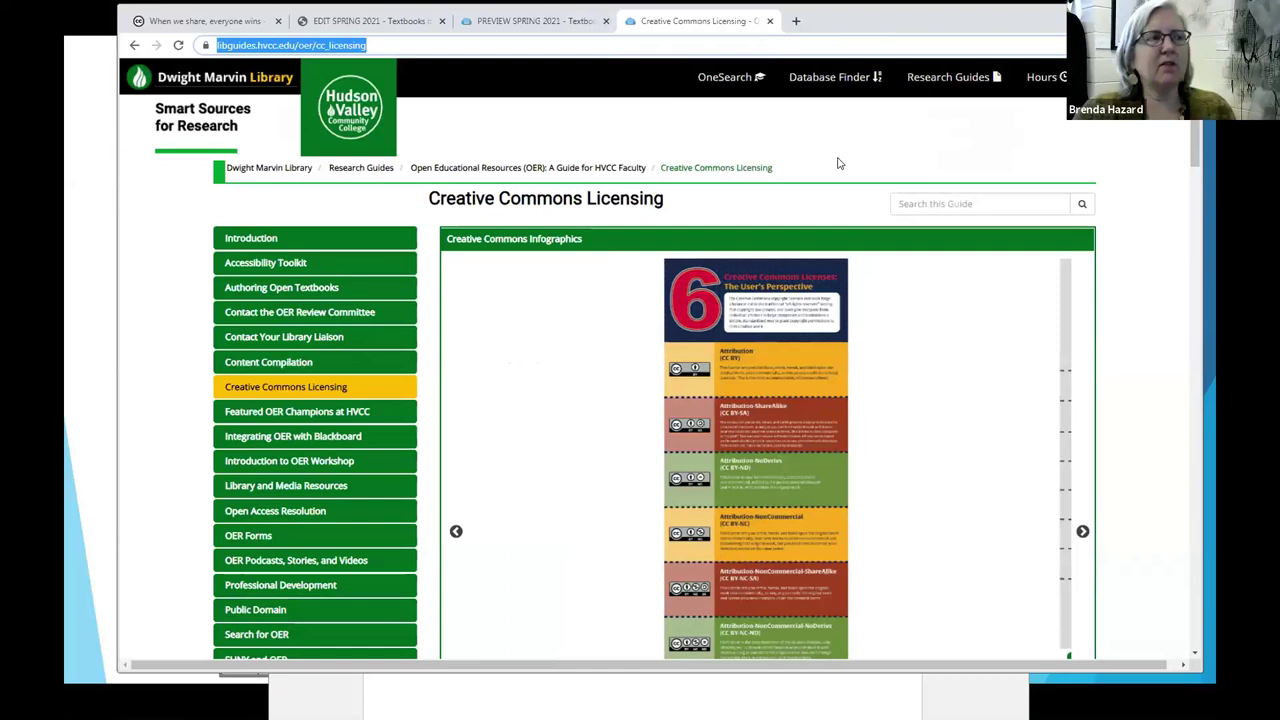
Step: On the creativecommons.org 'Share your work' page, start the chooser with Get Started
left_click(189, 28)
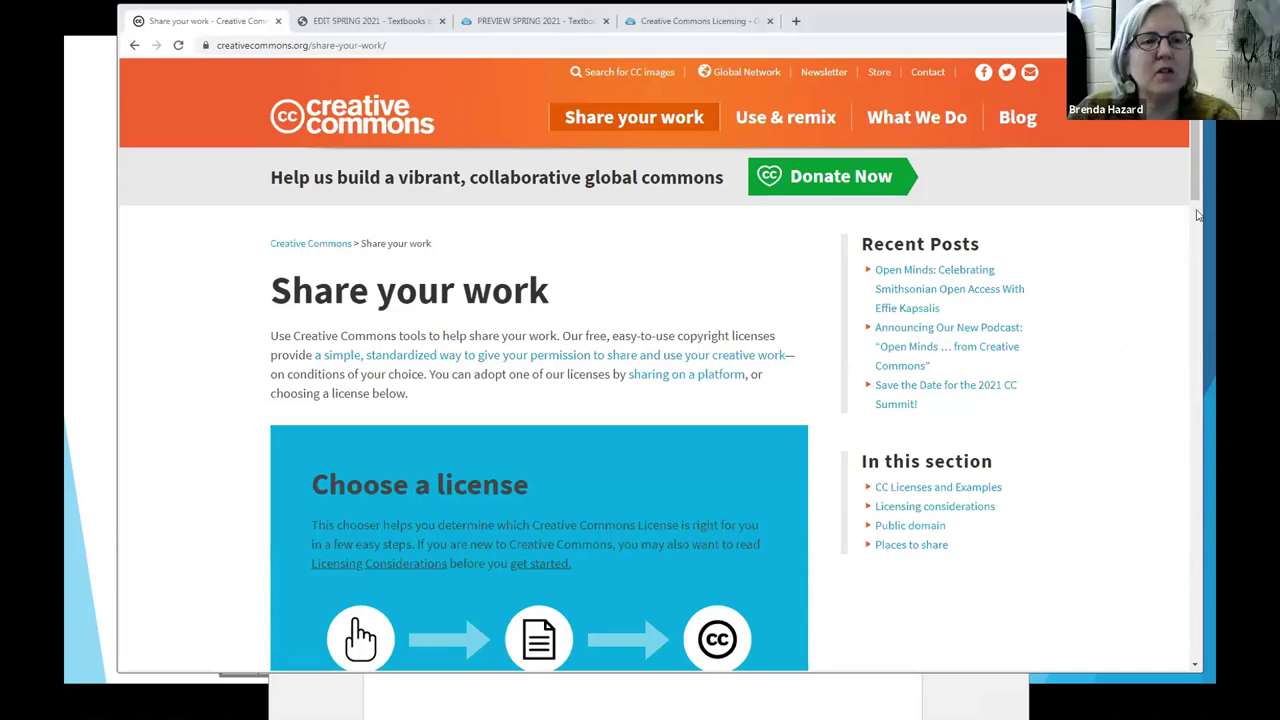
left_click_drag(1198, 212, 1196, 254)
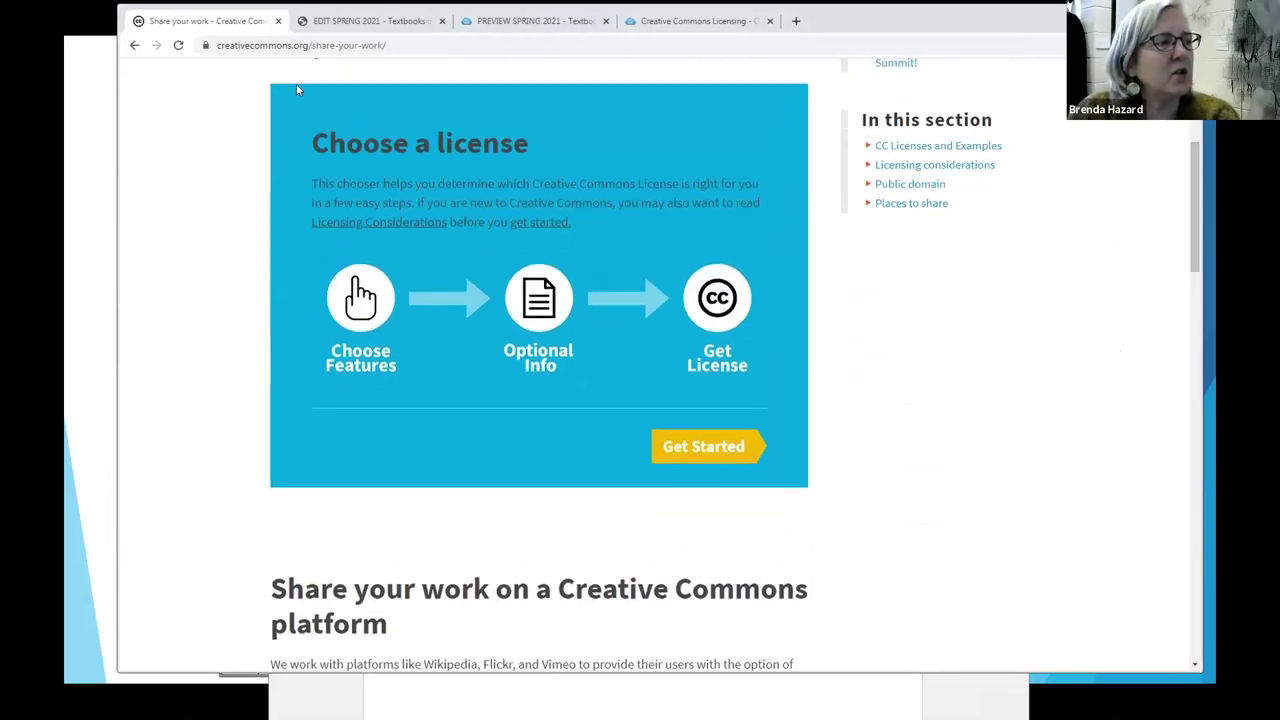
left_click(697, 450)
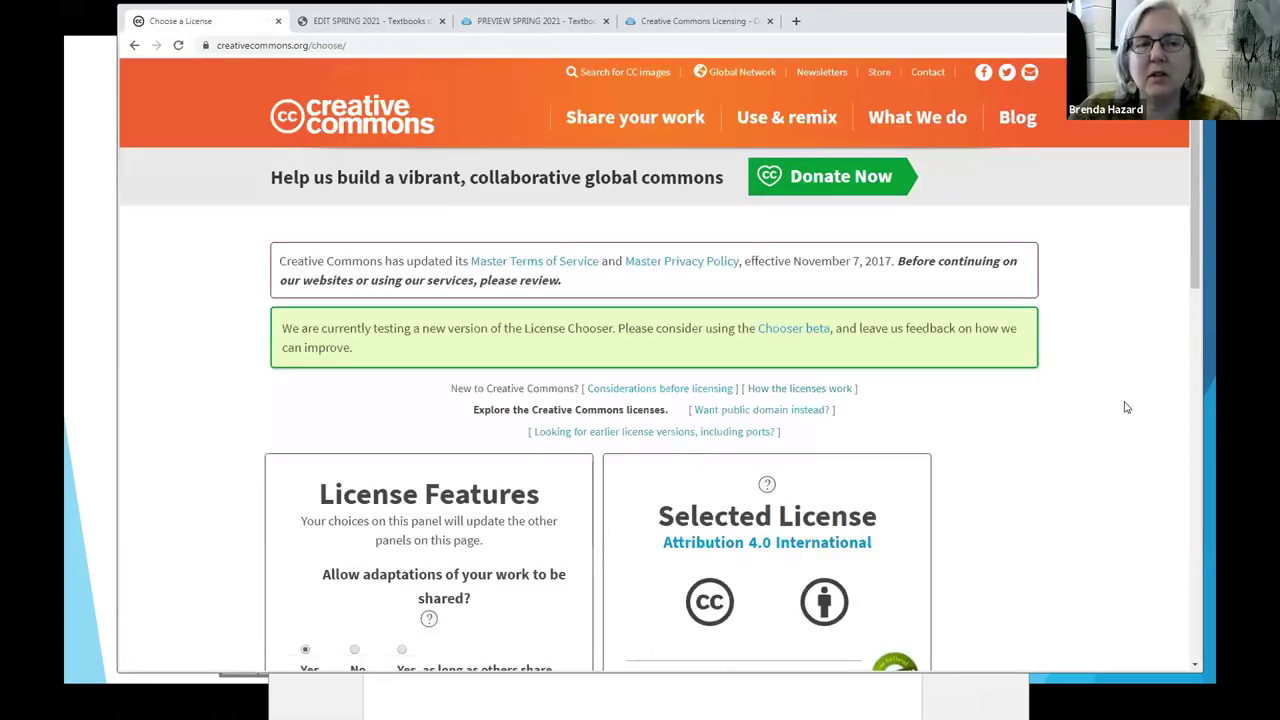
Step: Leave commercial use and adaptations allowed, giving the Attribution 4.0 International license
scroll(1128, 408, "down", 3)
scroll(1125, 410, "down", 2)
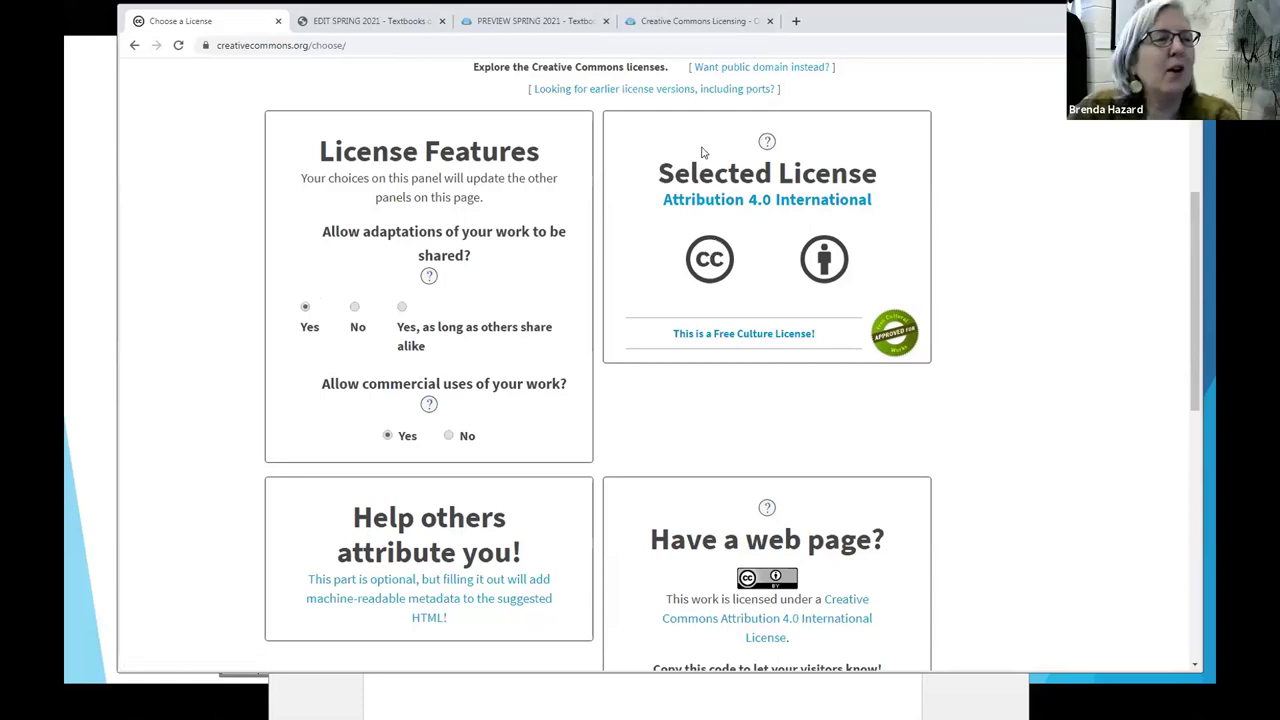
left_click(449, 436)
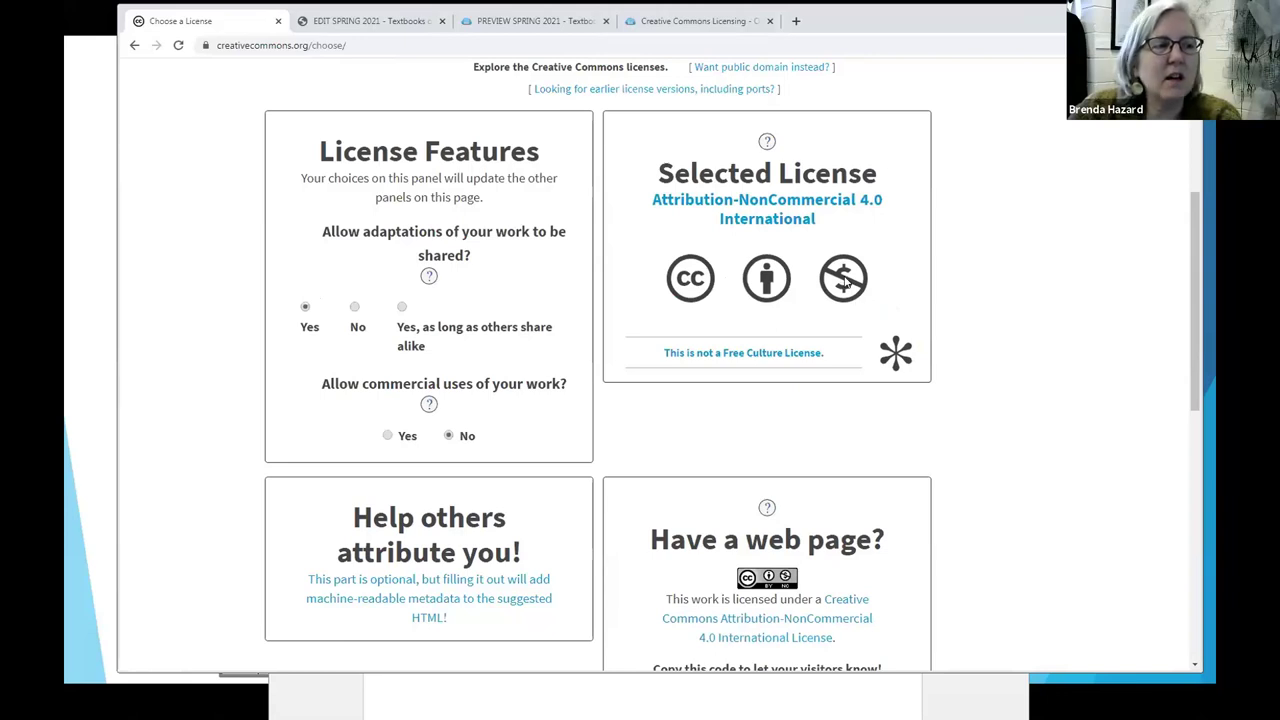
left_click(388, 436)
left_click(355, 307)
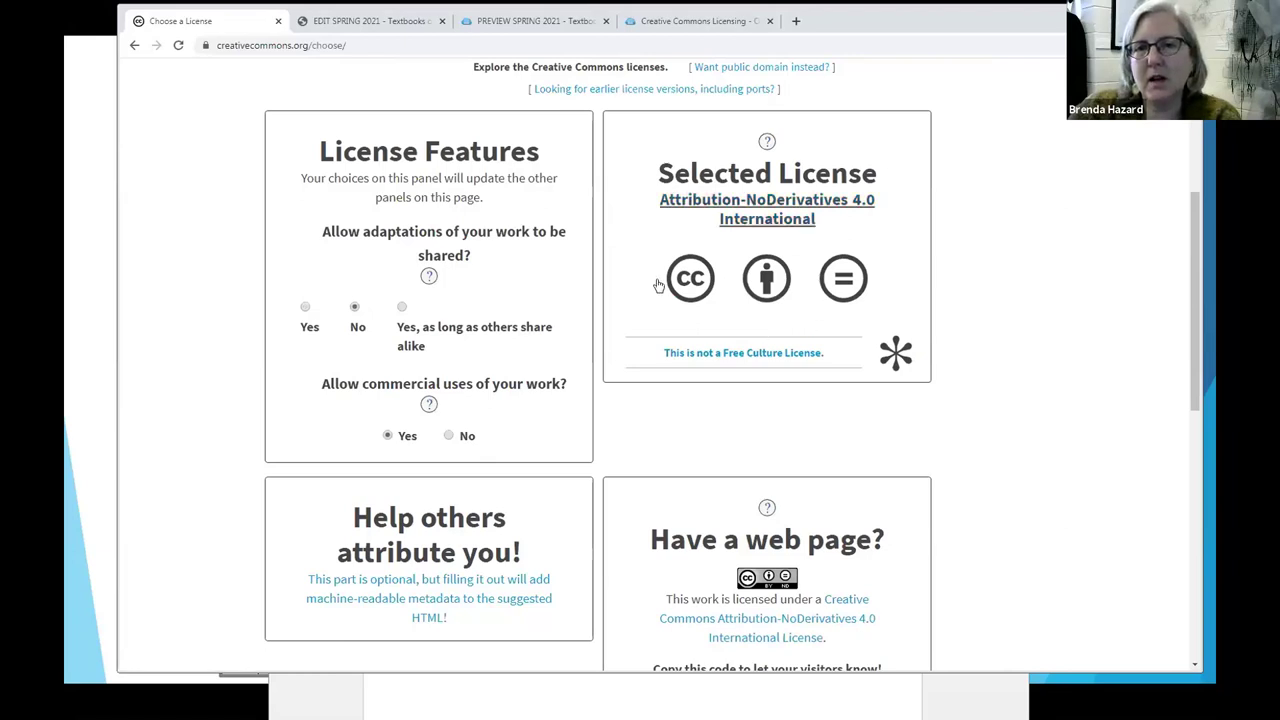
left_click(305, 308)
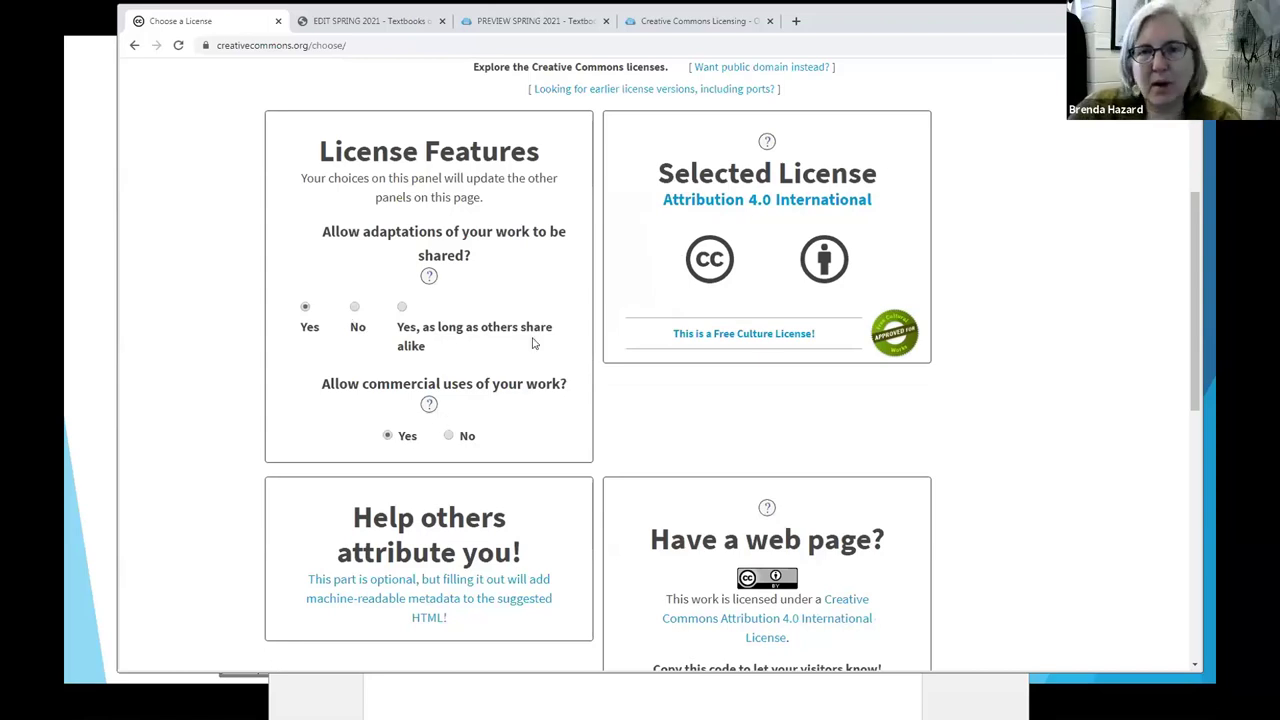
Step: Copy the CC BY badge and its license sentence, then return to the Word handout
scroll(1055, 400, "down", 1)
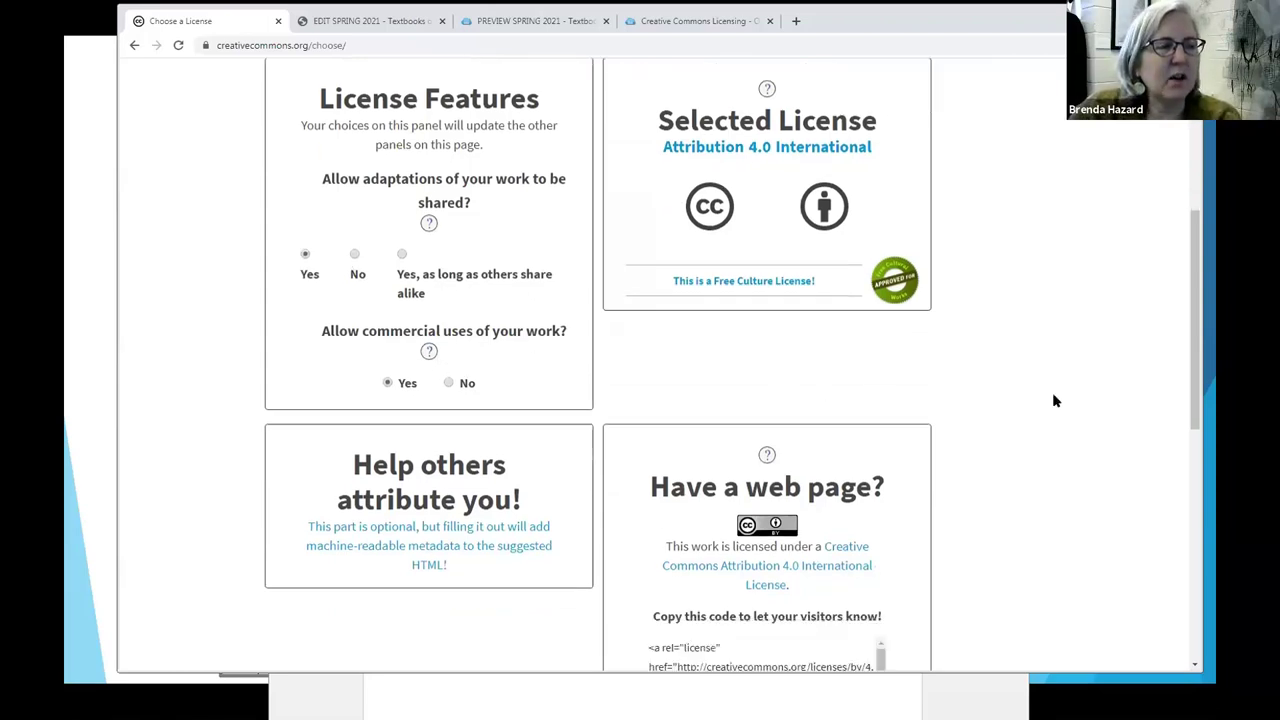
scroll(1055, 400, "down", 2)
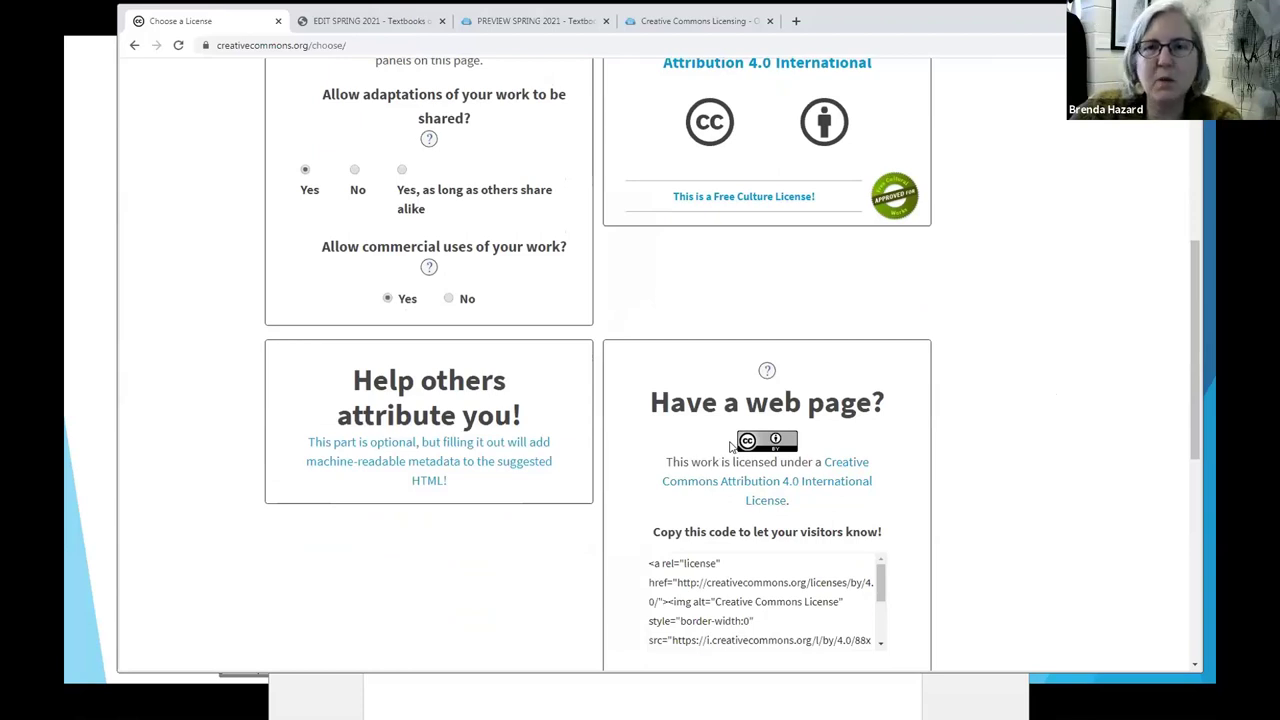
left_click_drag(730, 442, 803, 505)
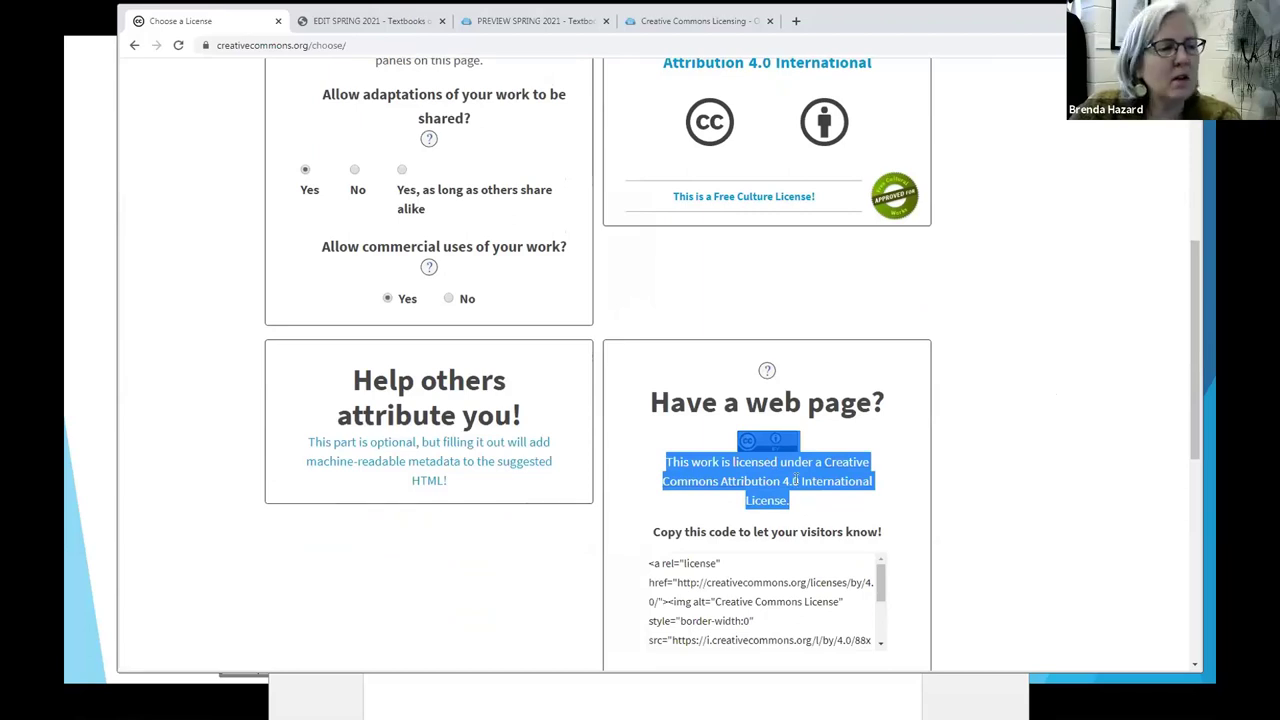
right_click(796, 470)
left_click(818, 478)
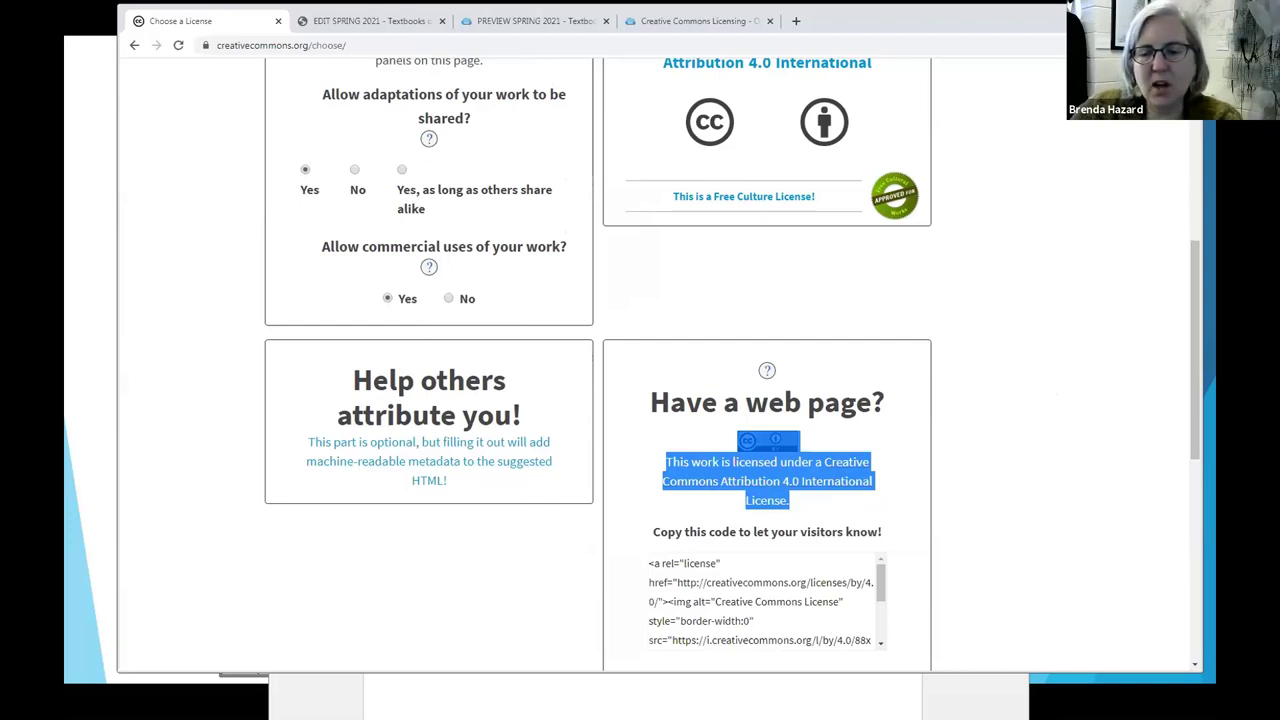
key("alt+Tab")
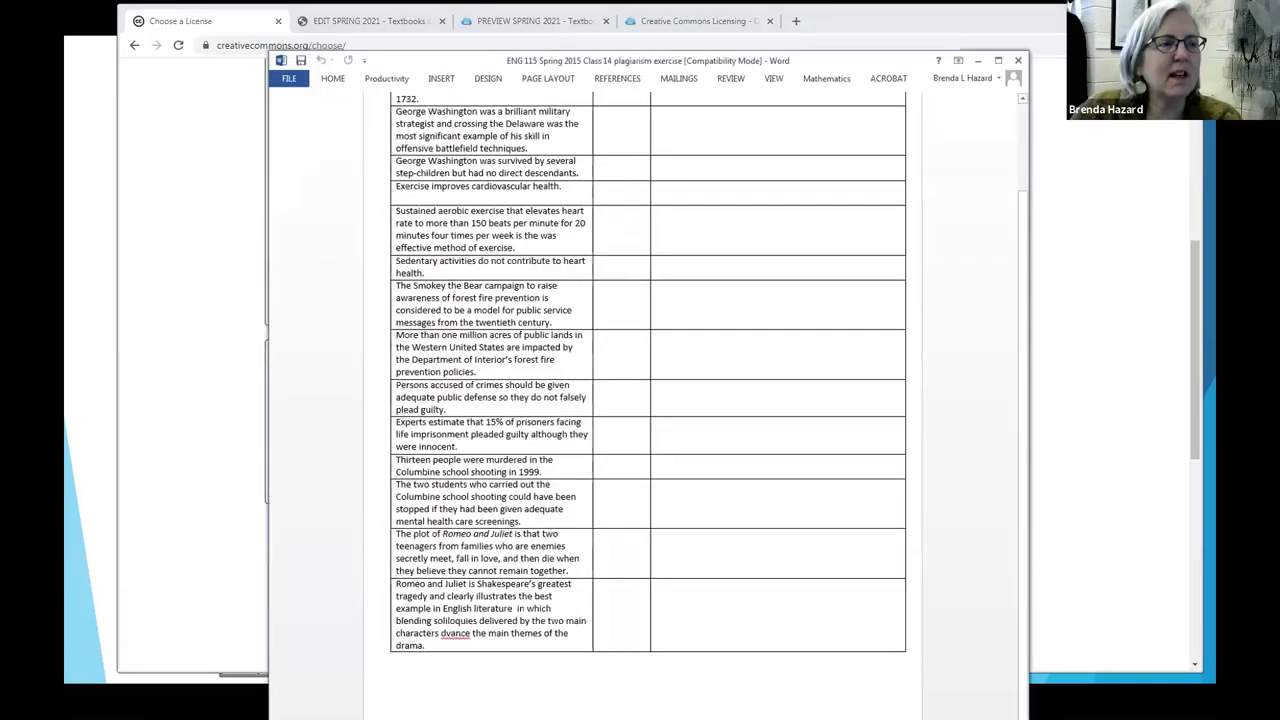
Step: Paste the CC BY badge and Attribution 4.0 sentence into the footer, joined on one line
left_click(440, 78)
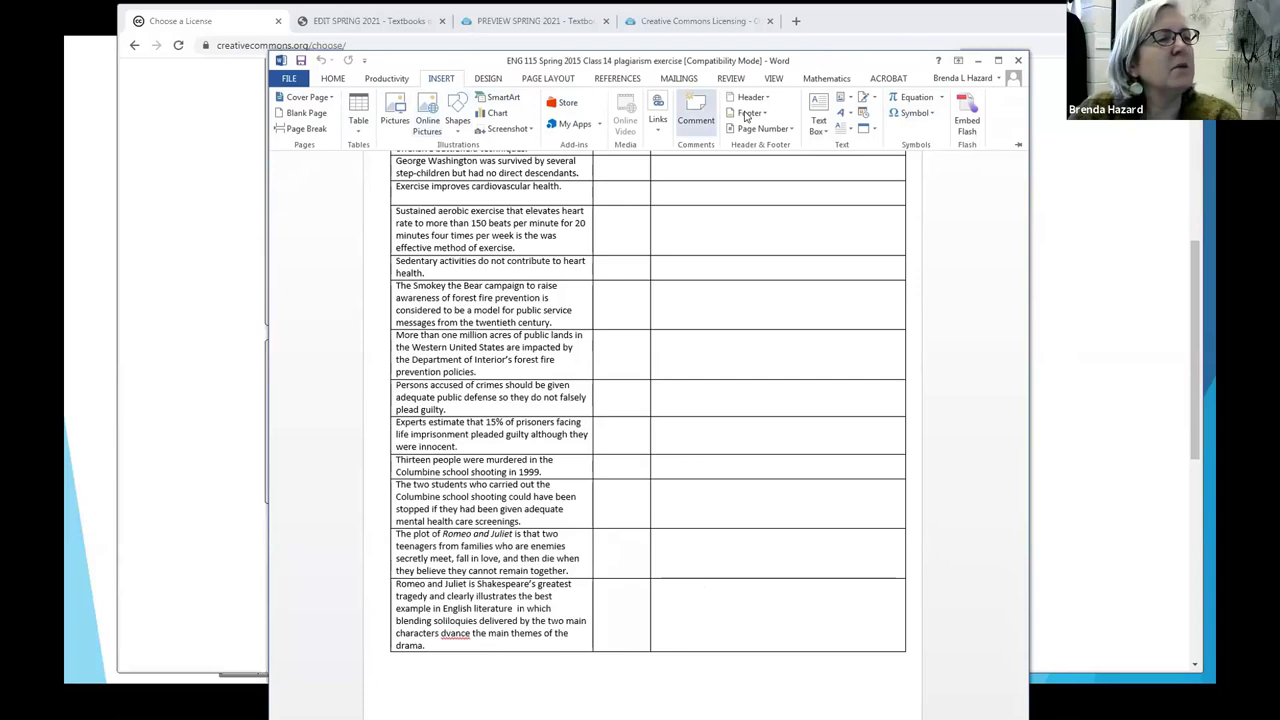
left_click(765, 113)
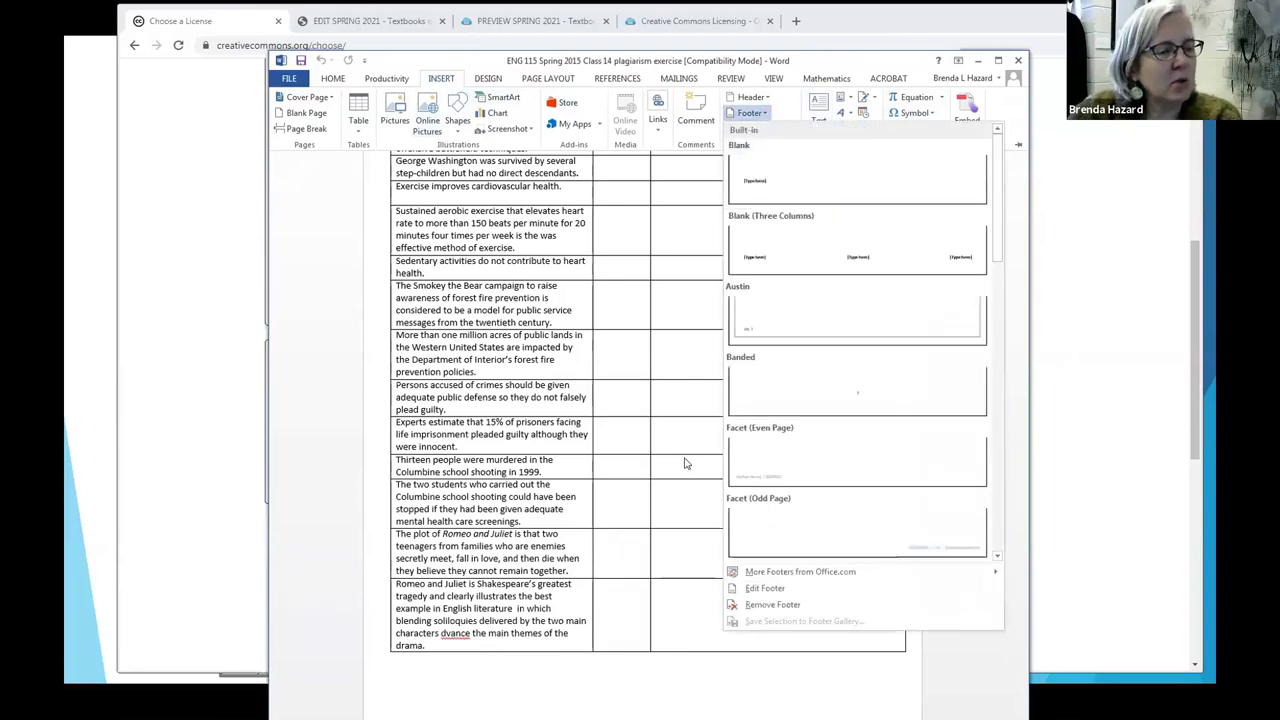
left_click(771, 589)
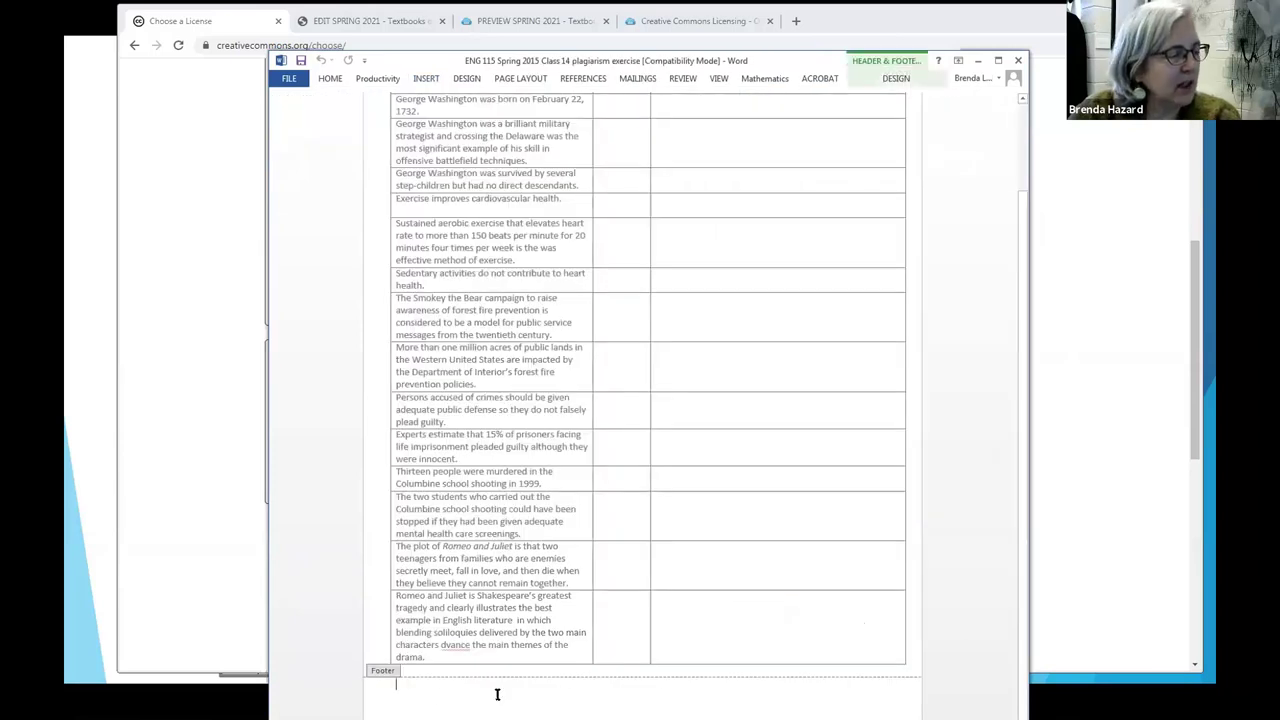
right_click(439, 694)
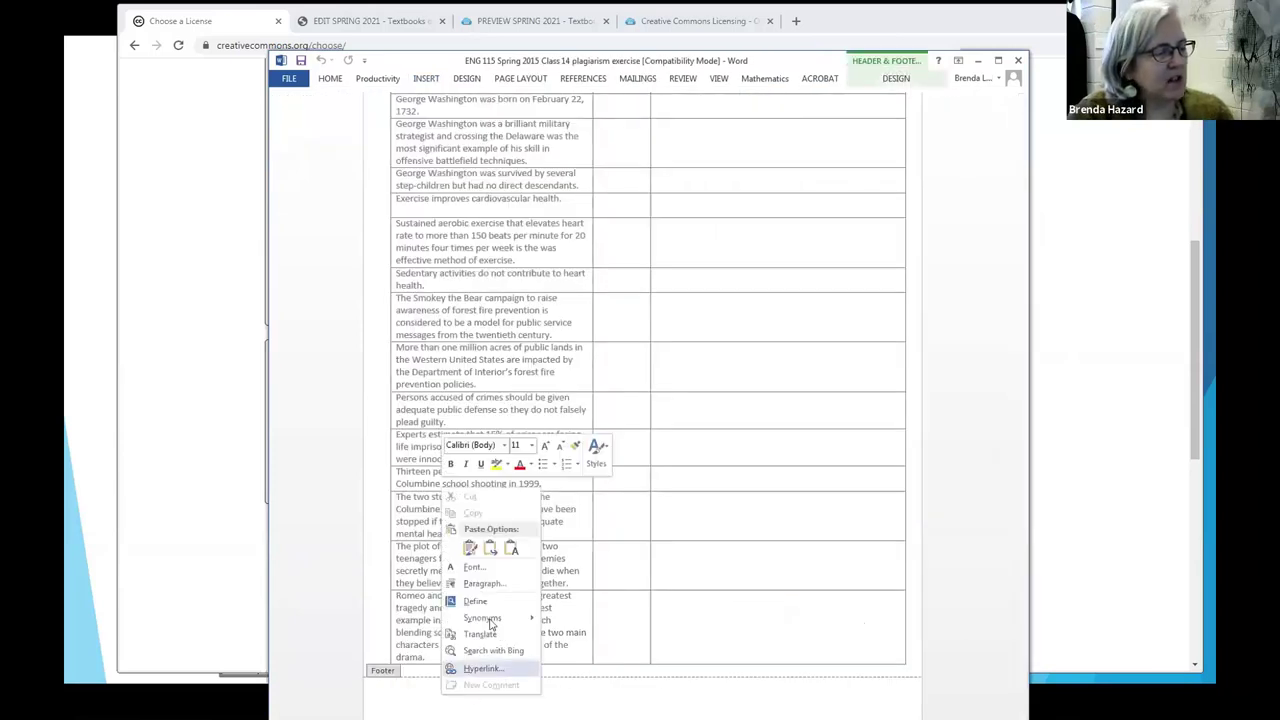
left_click(470, 549)
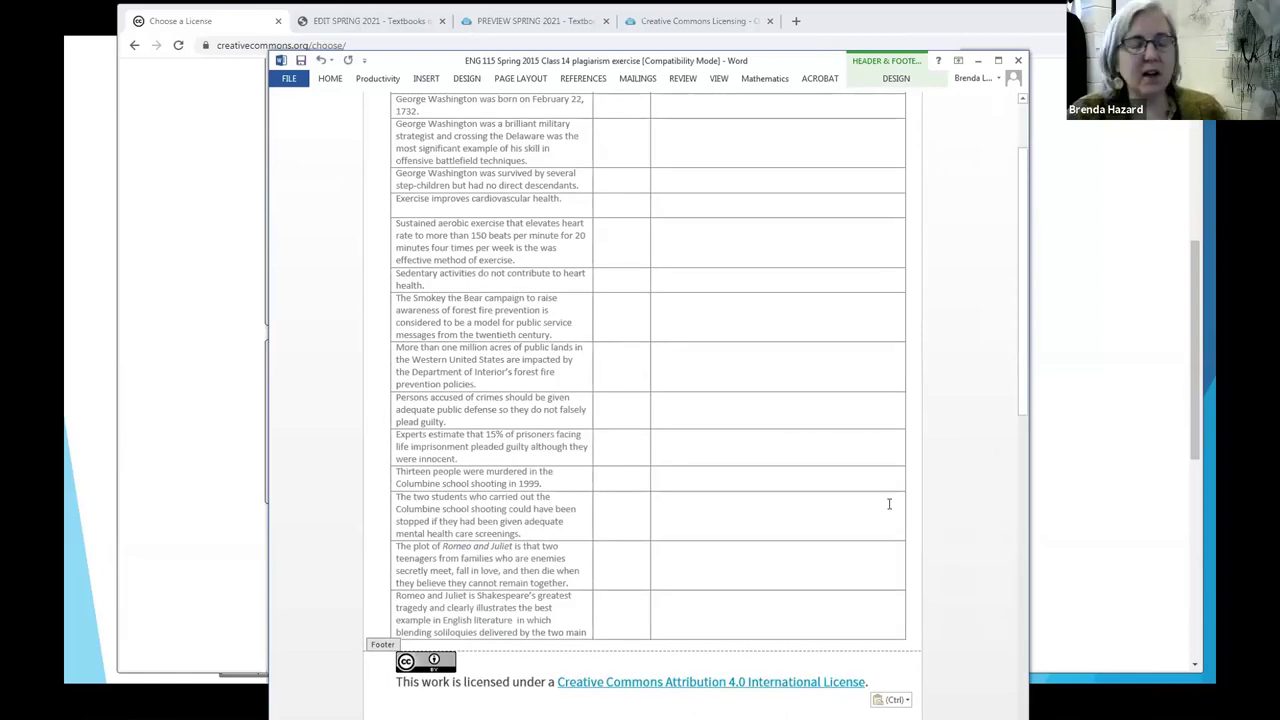
left_click(395, 681)
key("BackSpace")
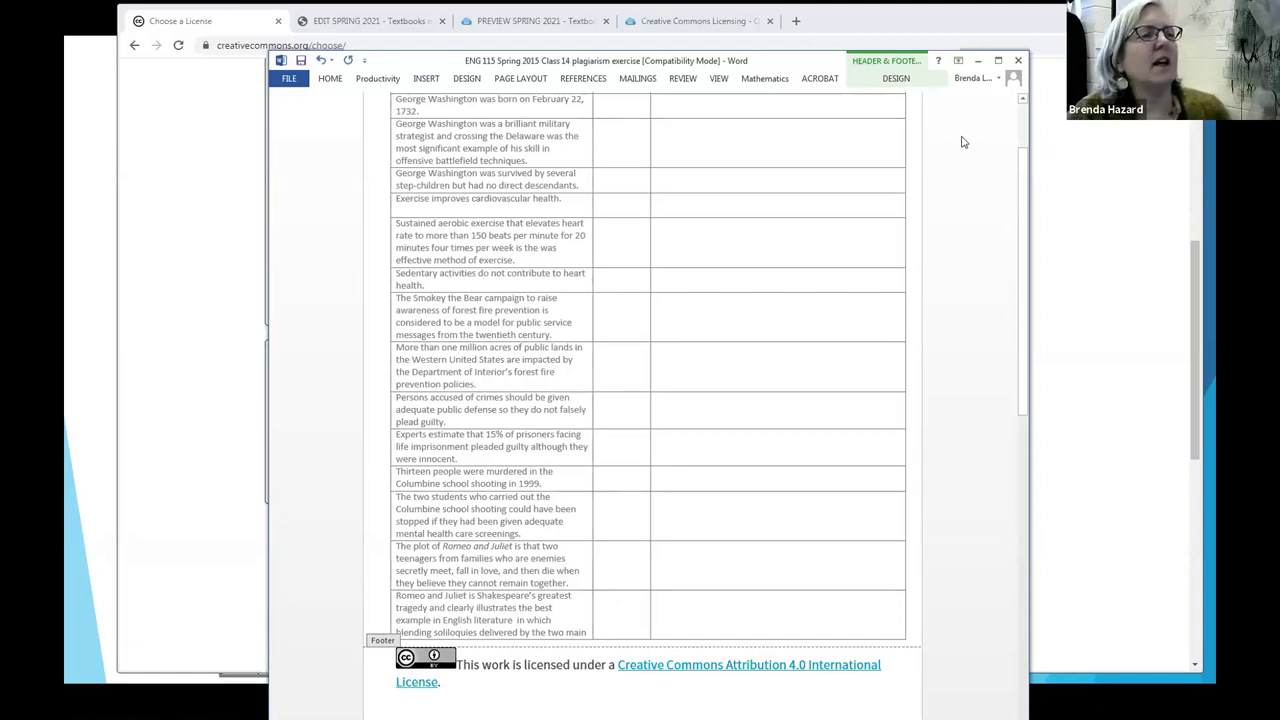
Step: Close the header and footer view and minimize the Word handout
left_click(896, 78)
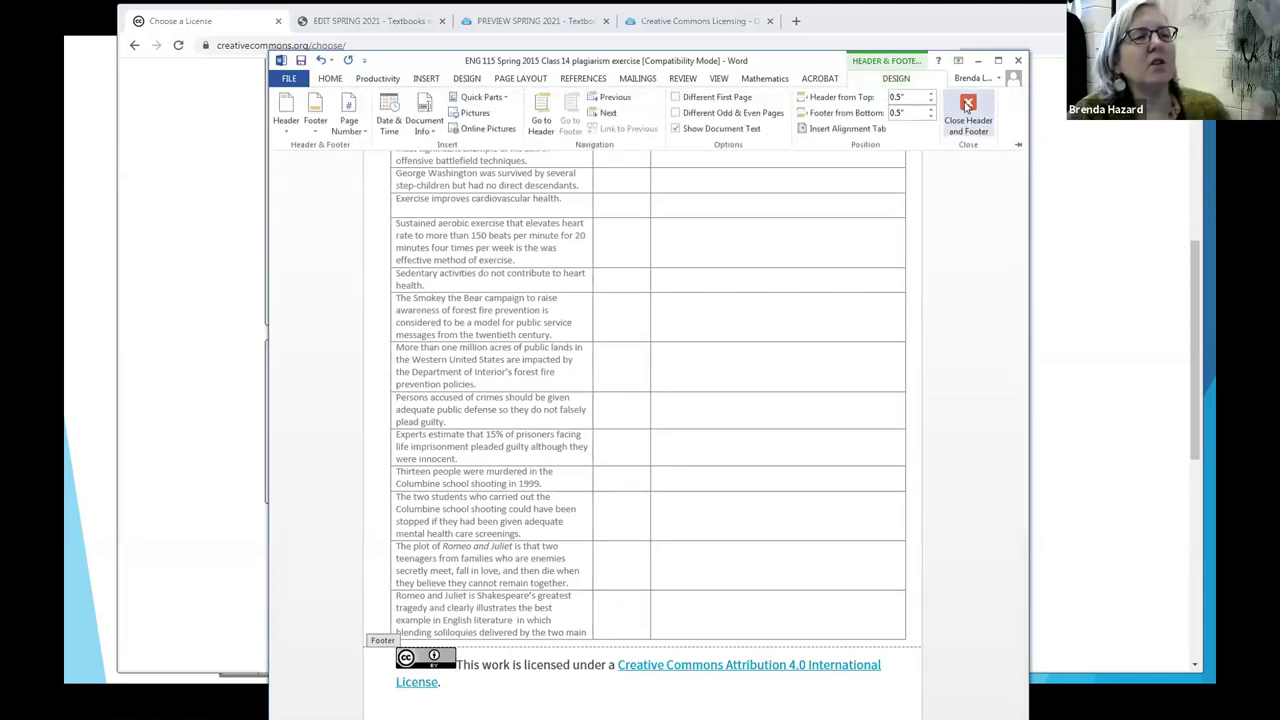
left_click(967, 105)
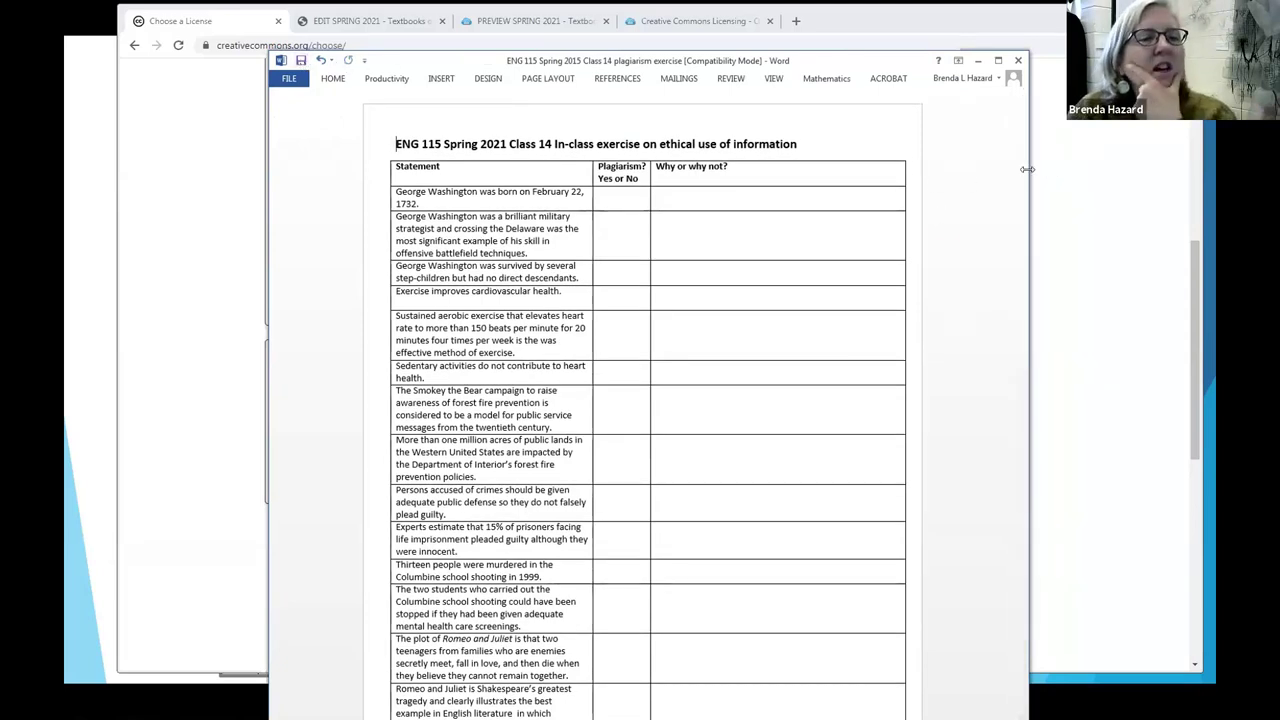
left_click_drag(1027, 169, 1028, 408)
scroll(600, 360, "up", 1)
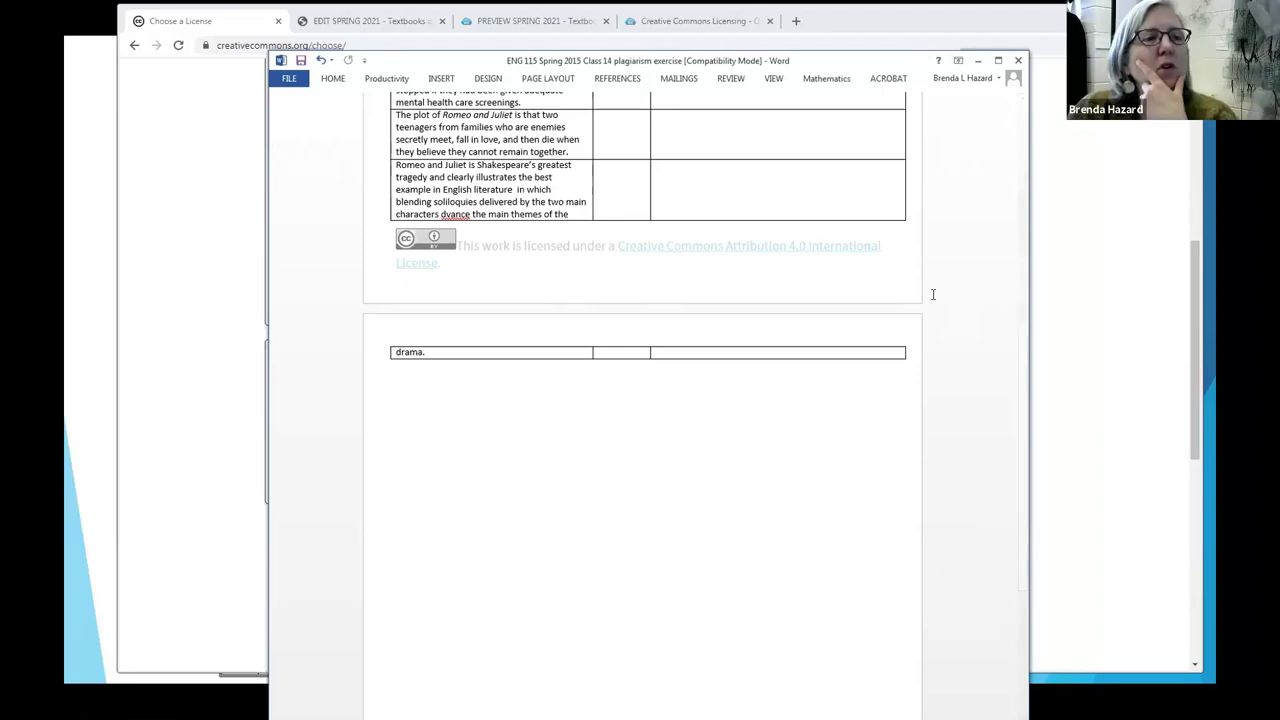
left_click(980, 62)
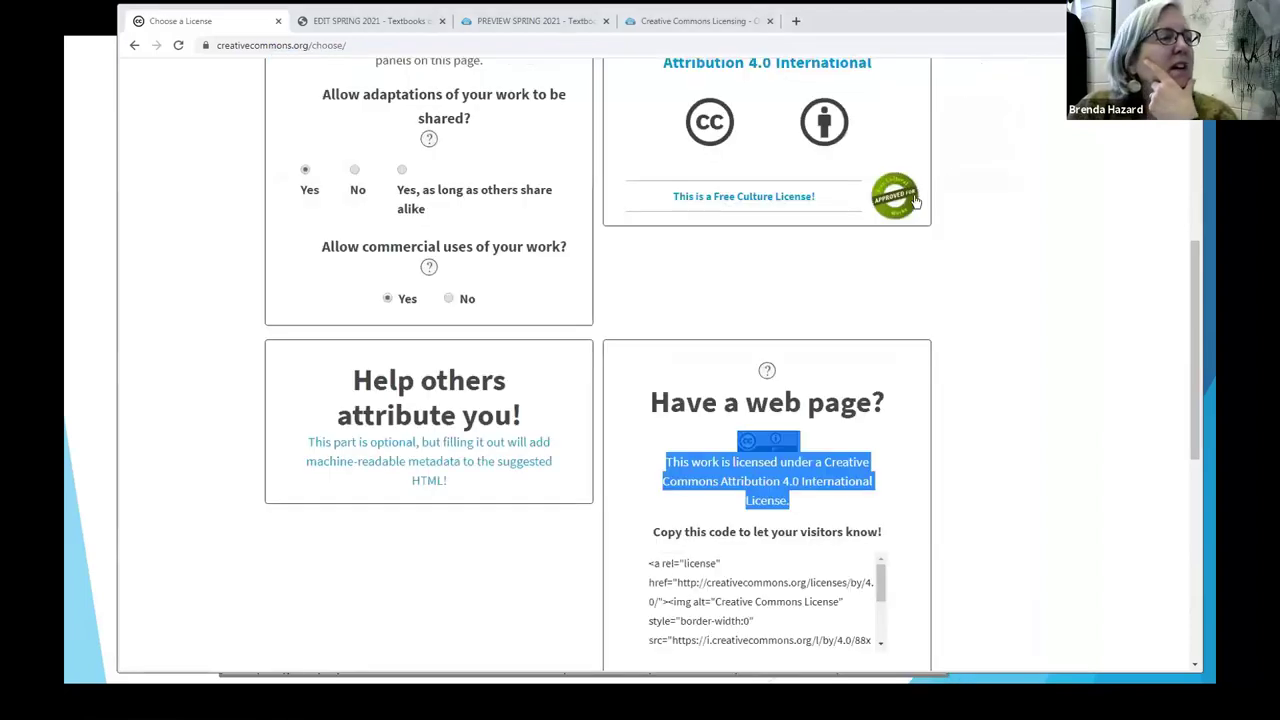
Step: Back in the slideshow, show the EXAMPLE 2 bullet and sub-bullet, then move to EXAMPLE 3
left_click(96, 251)
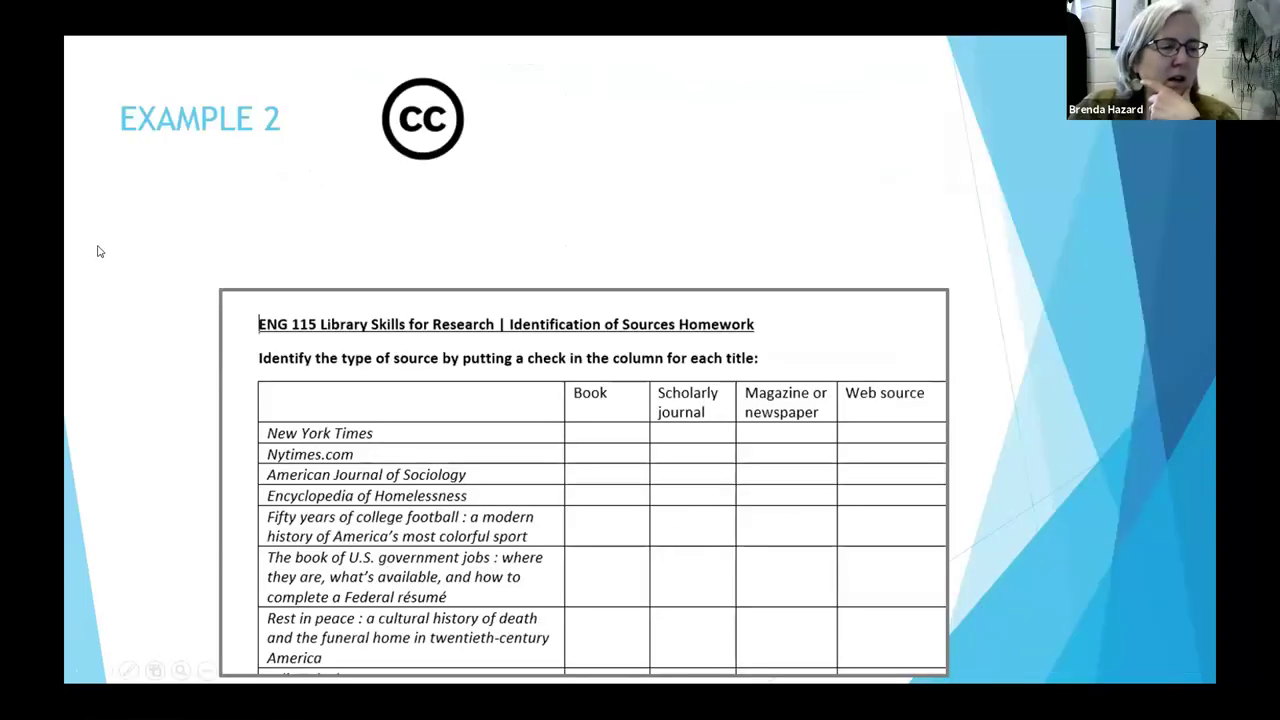
left_click(800, 215)
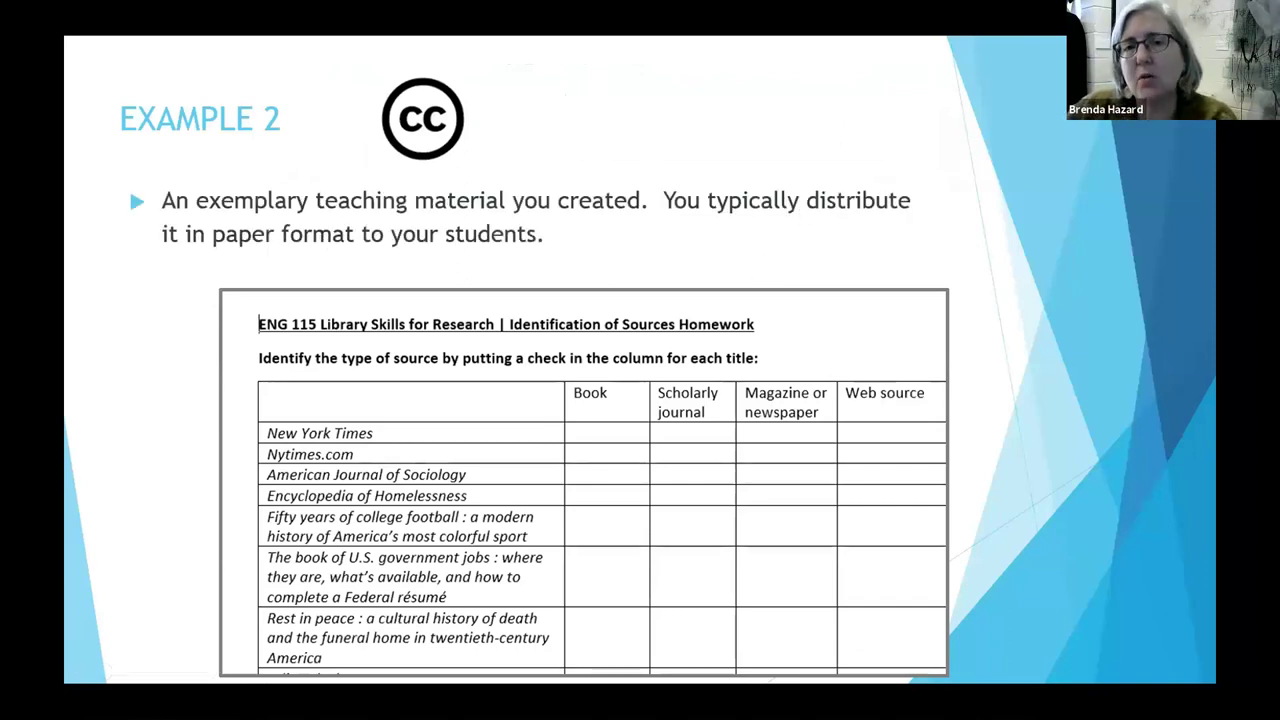
key("Right")
key("Right")
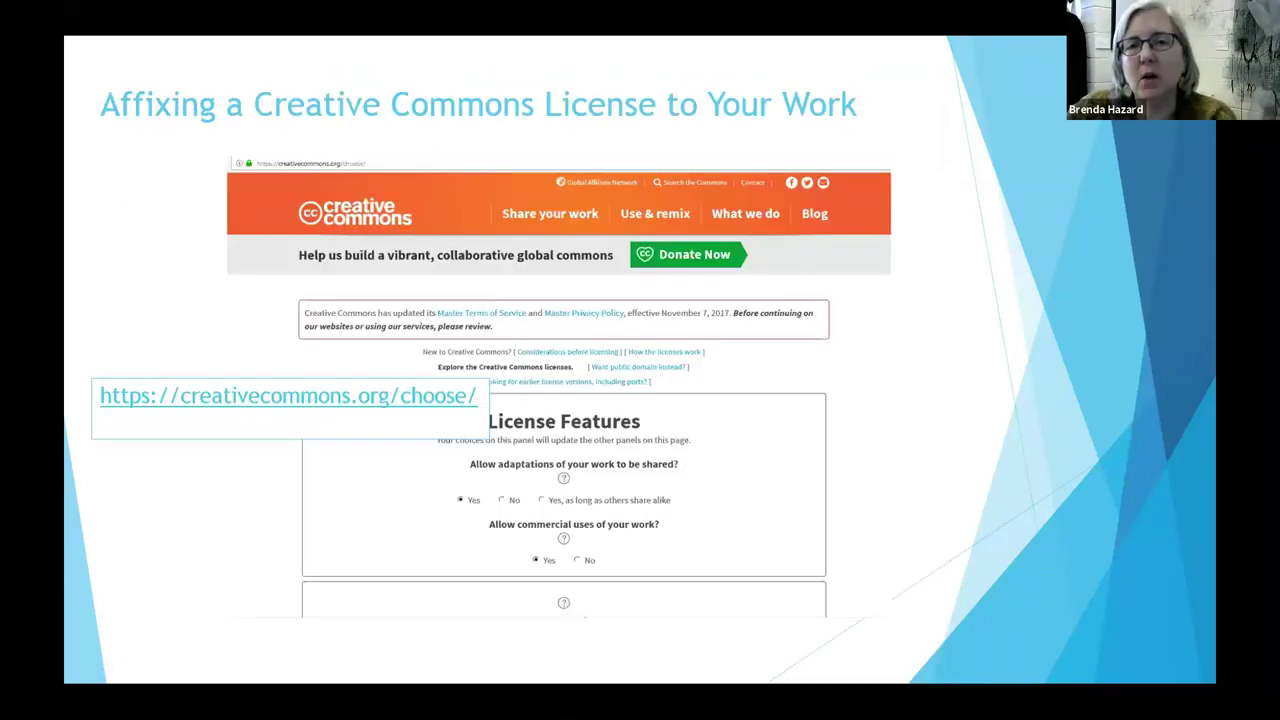
key("Right")
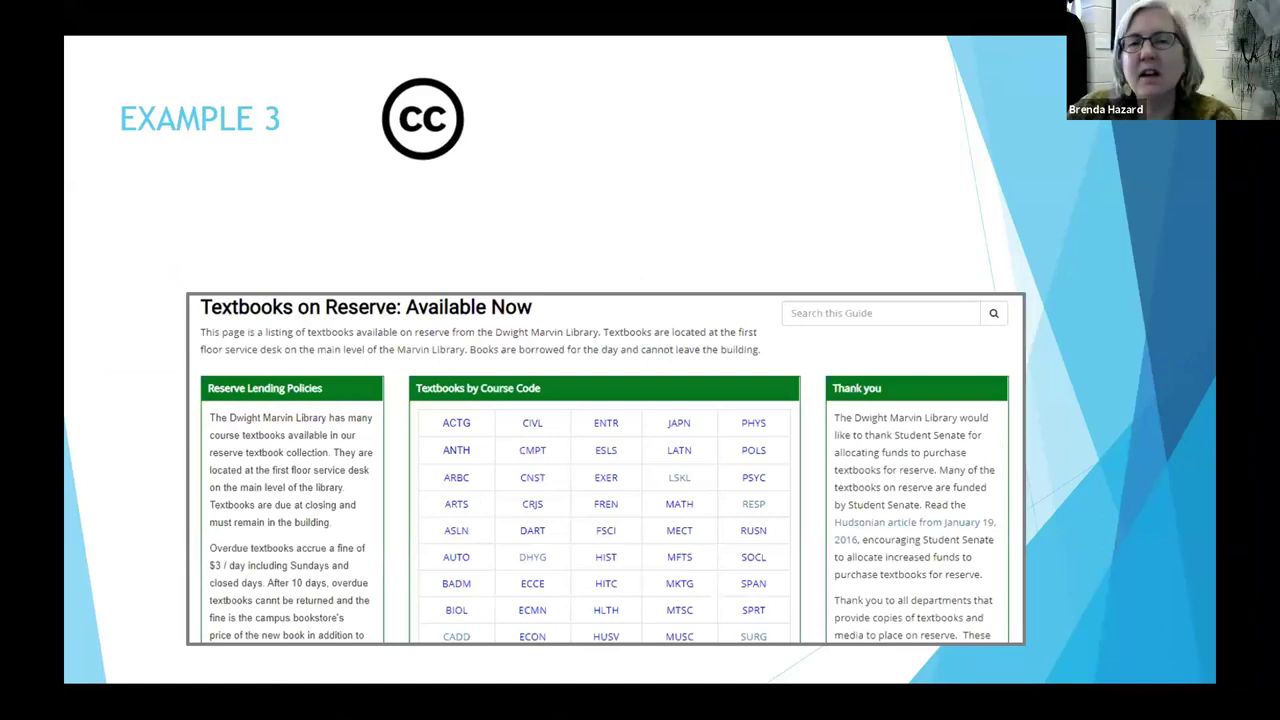
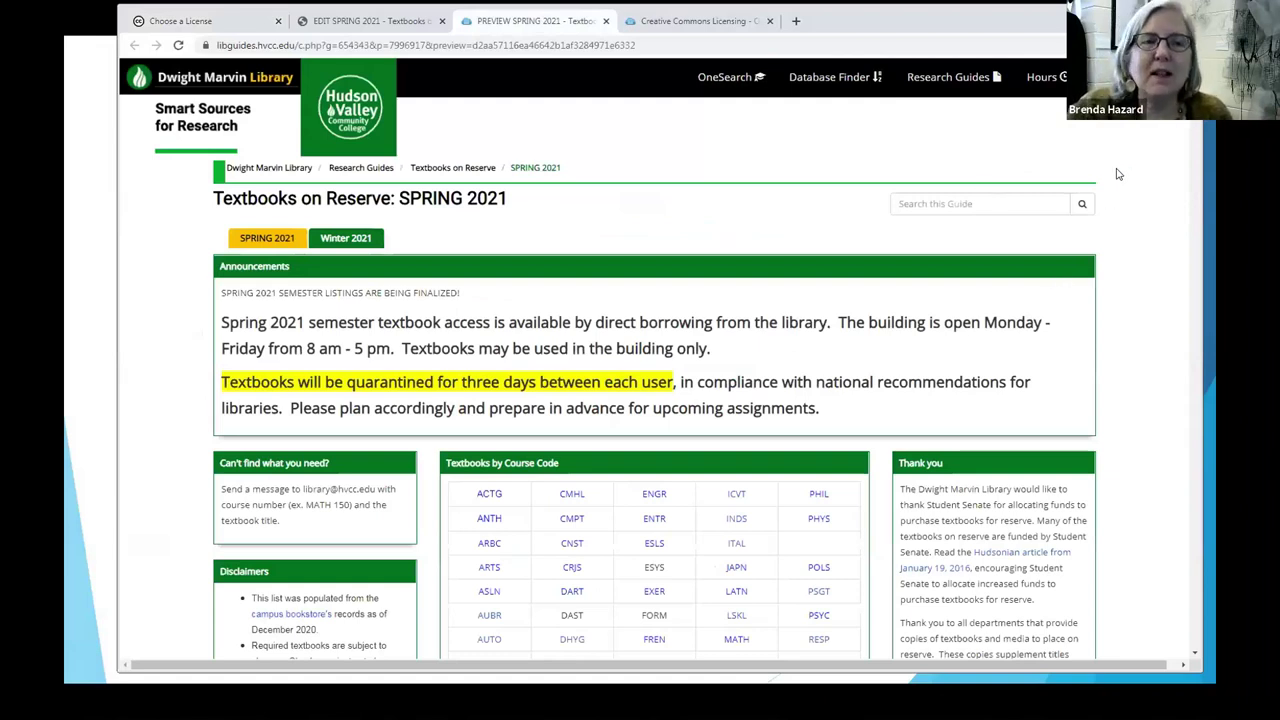
Step: Scroll the SPRING 2021 preview down to the empty Creative Commons box in the right column
scroll(1140, 210, "down", 1)
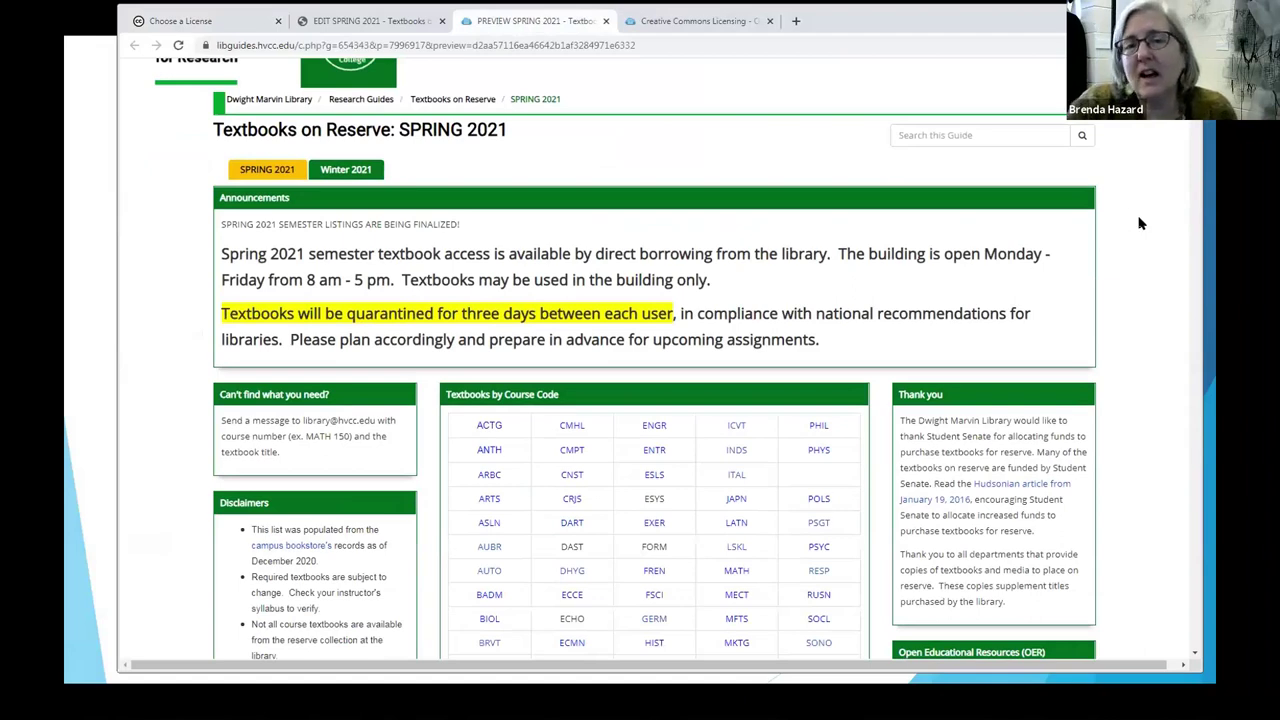
scroll(1140, 224, "down", 1)
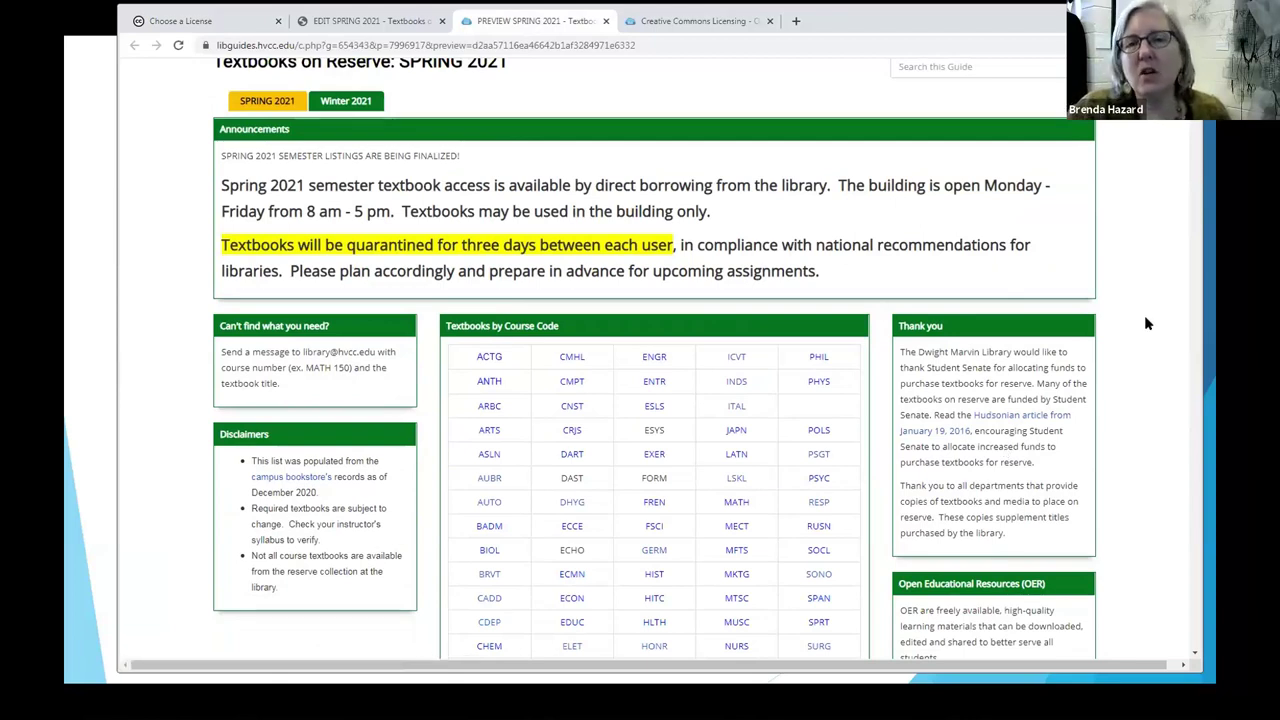
scroll(1145, 320, "down", 2)
scroll(1145, 333, "down", 1)
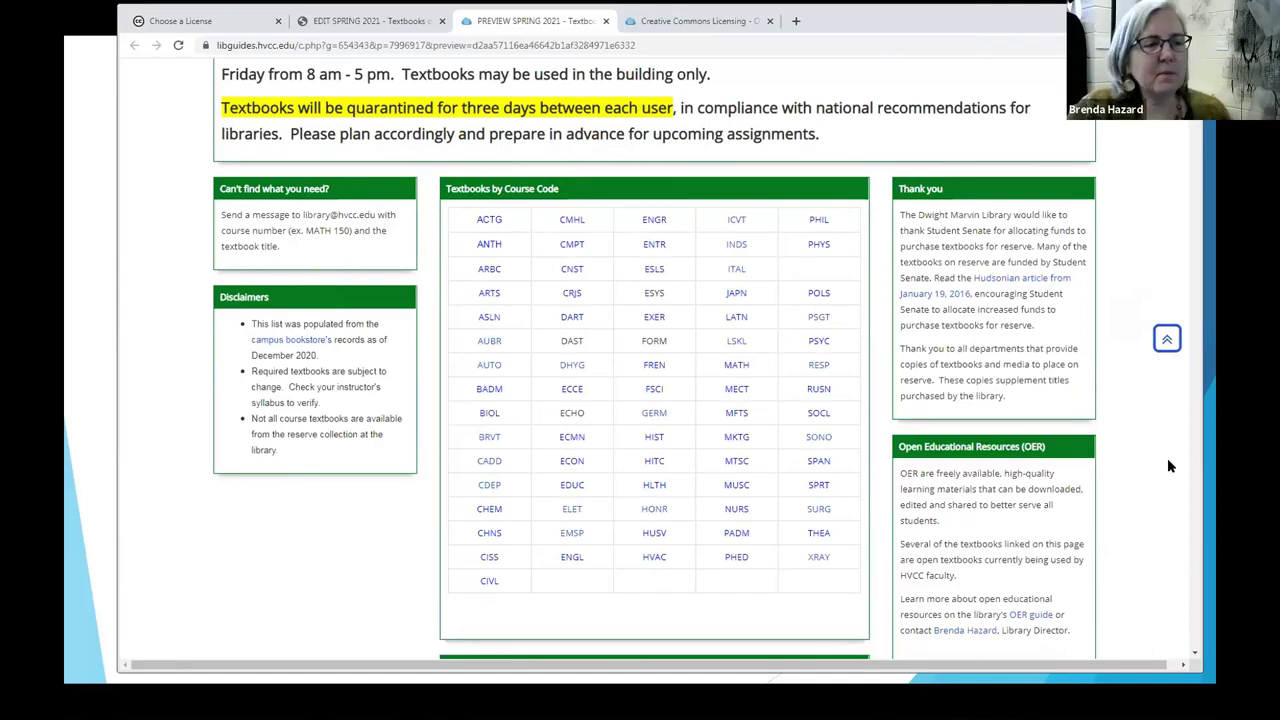
scroll(1170, 459, "down", 3)
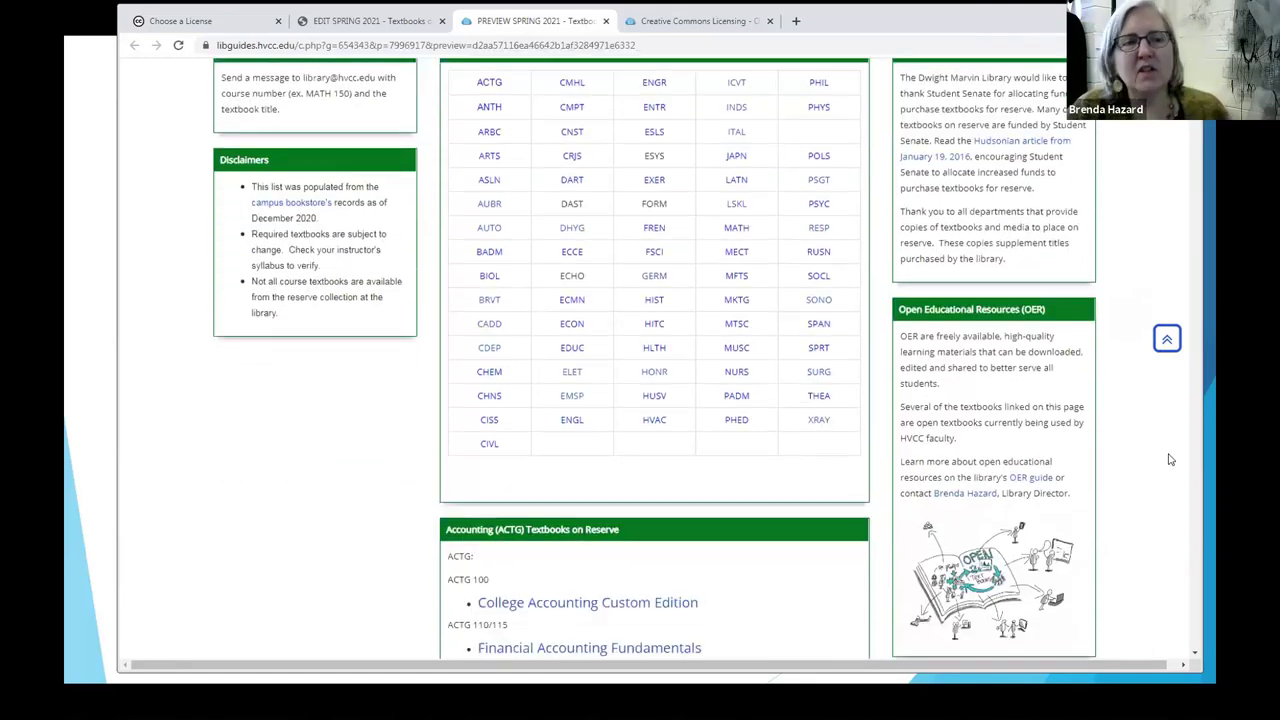
scroll(1170, 459, "down", 3)
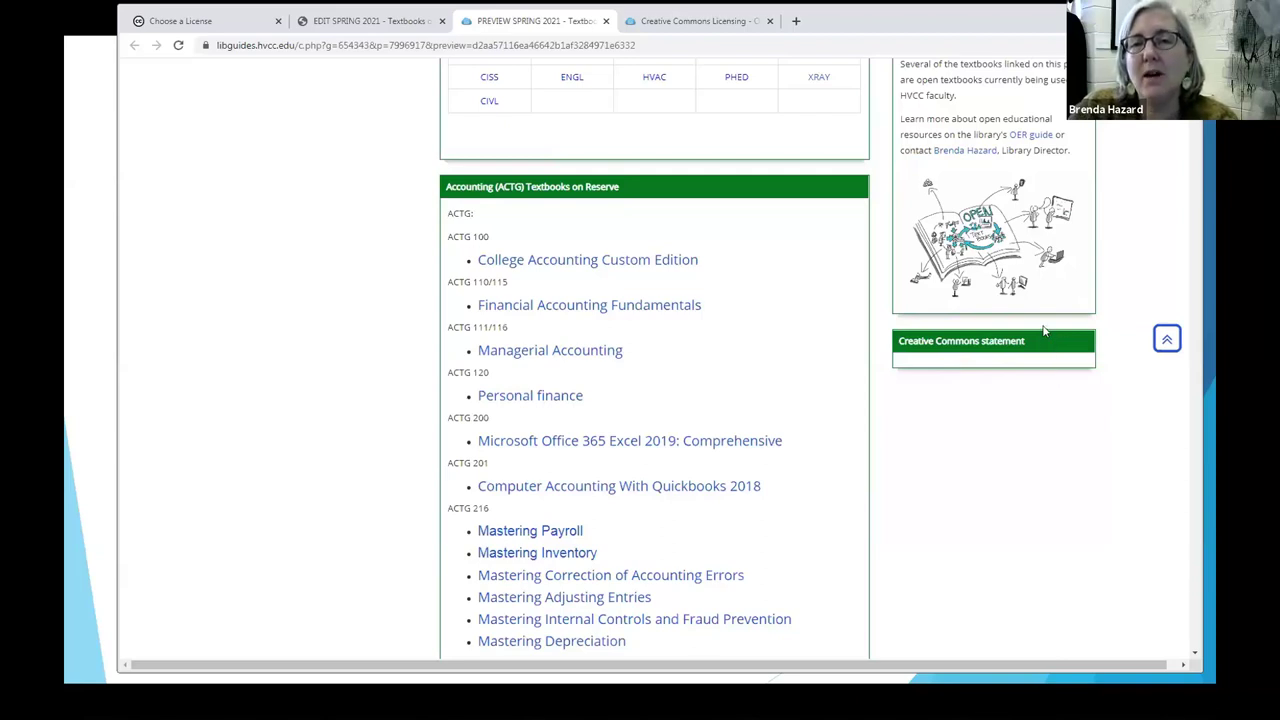
left_click(380, 22)
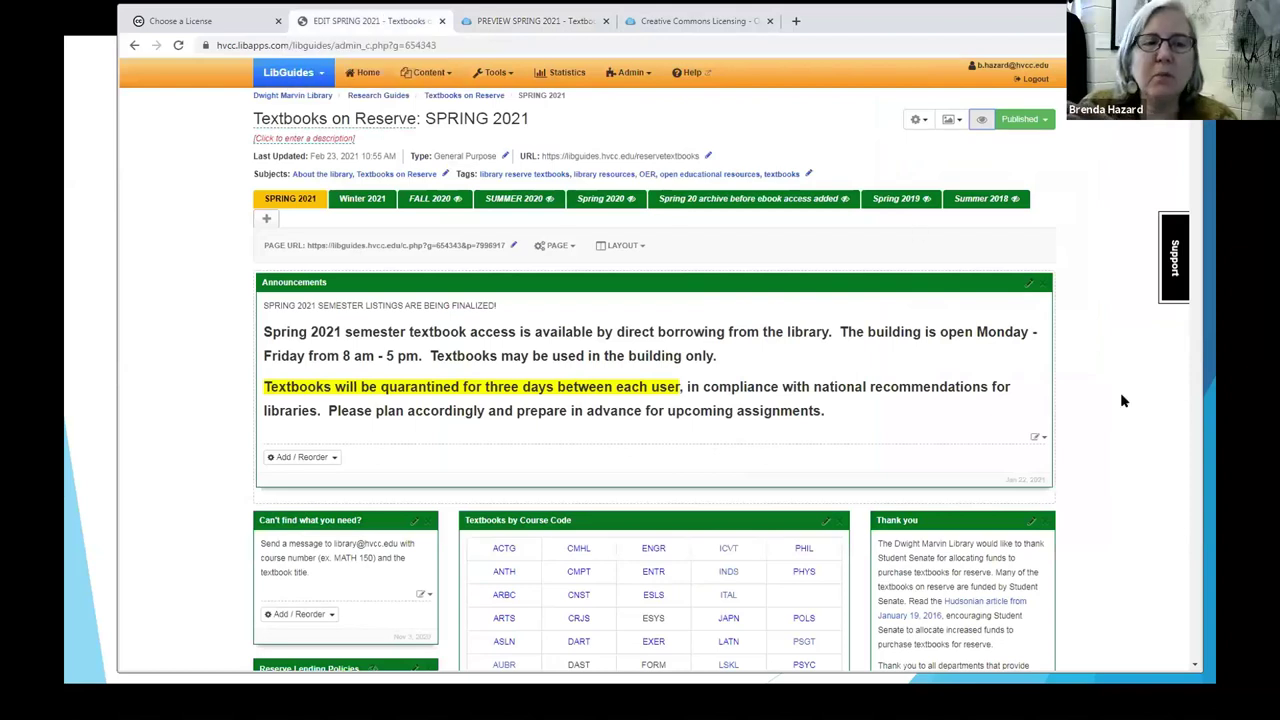
Step: Scroll the guide's edit page down to the empty Creative Commons statement box
scroll(1121, 394, "down", 5)
scroll(1124, 402, "down", 5)
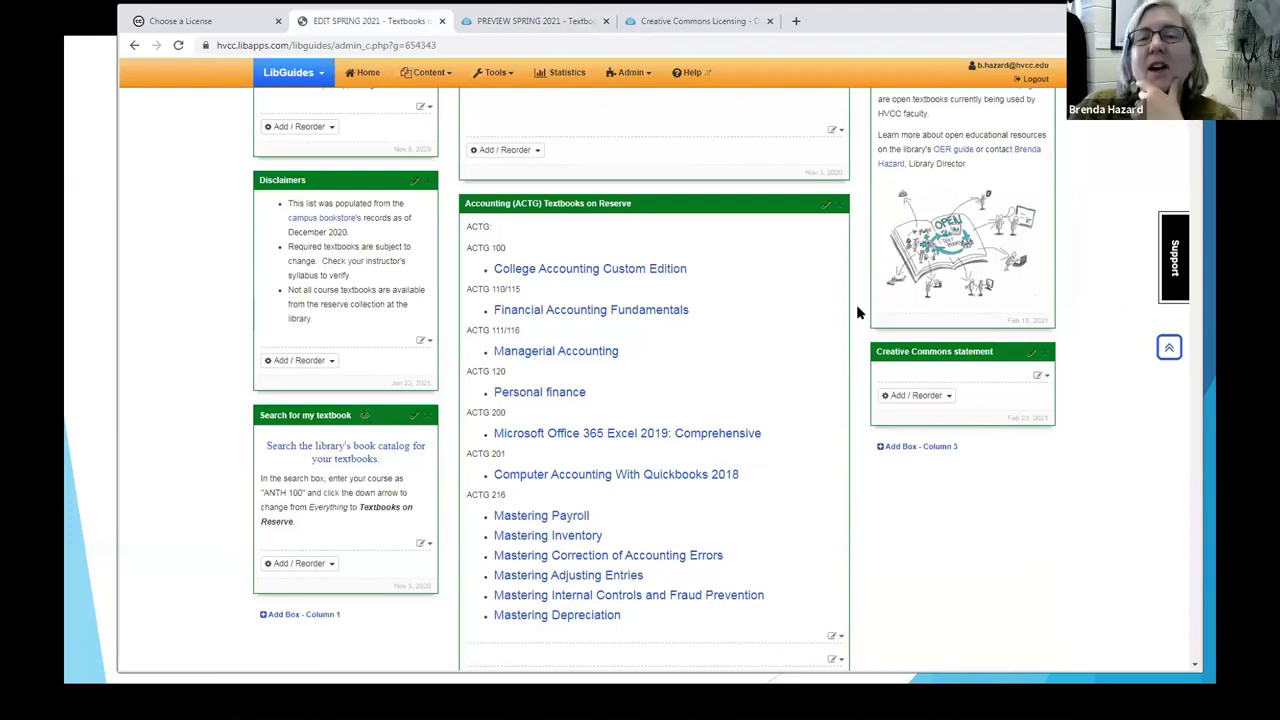
Step: In the license chooser, disallow commercial use to get Attribution-NonCommercial 4.0 International
left_click(232, 22)
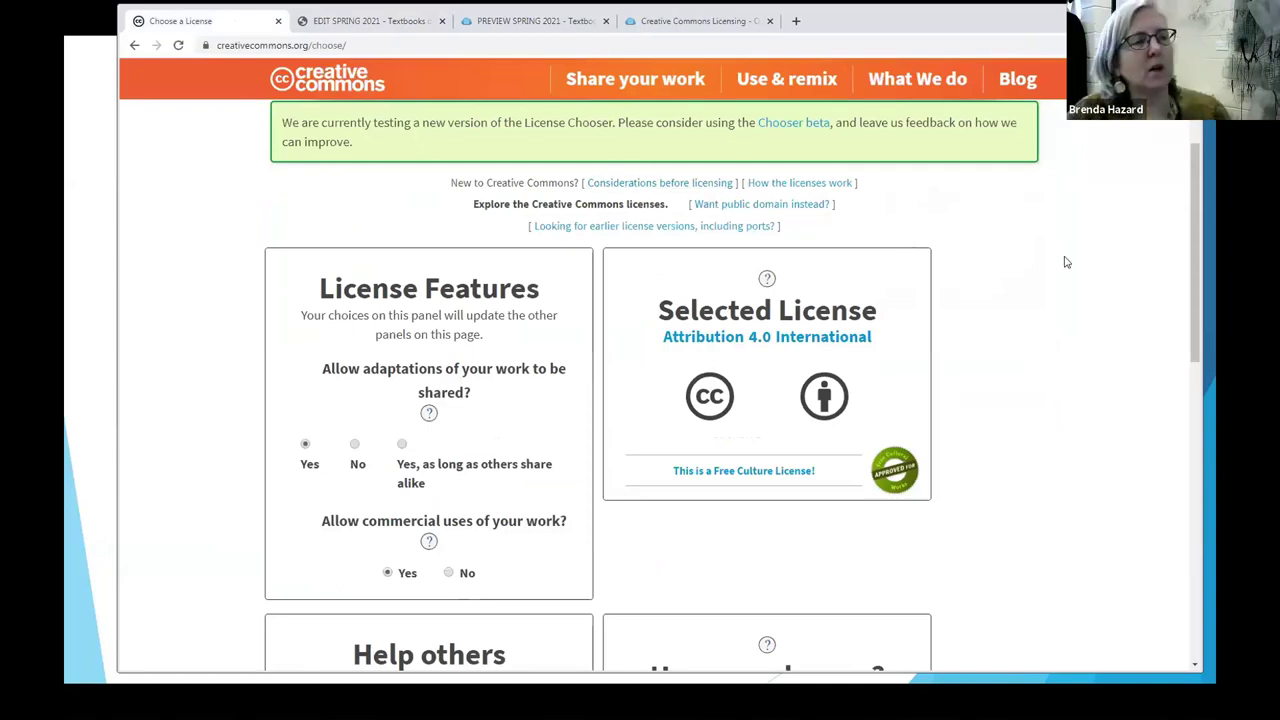
scroll(1067, 260, "down", 2)
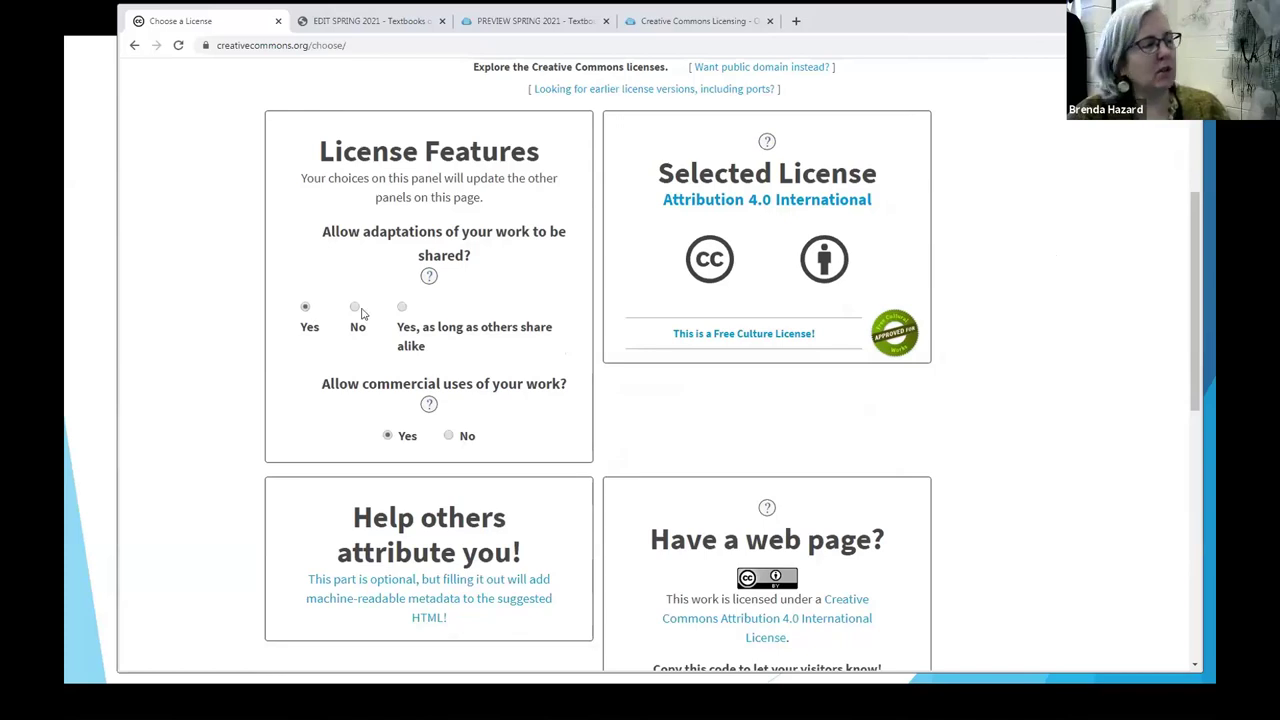
left_click(449, 436)
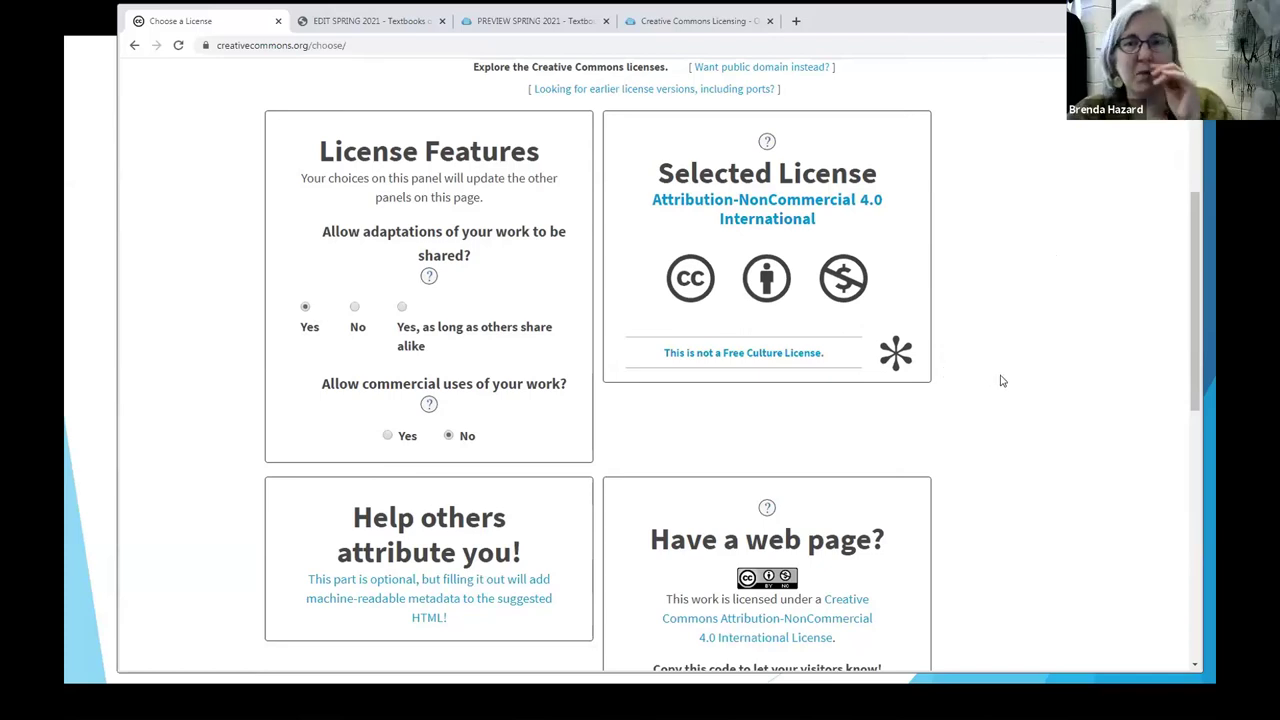
scroll(1012, 376, "down", 3)
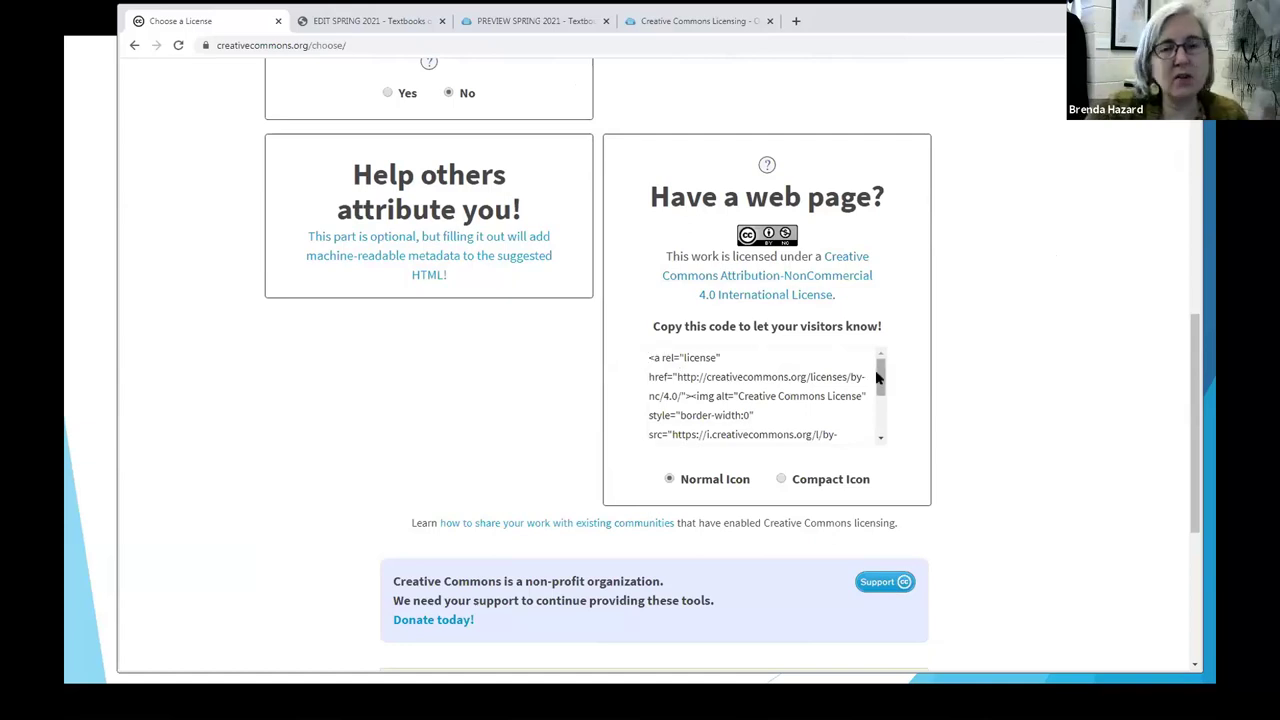
Step: Copy the full web page embed code for the CC BY-NC 4.0 license
left_click_drag(878, 376, 870, 346)
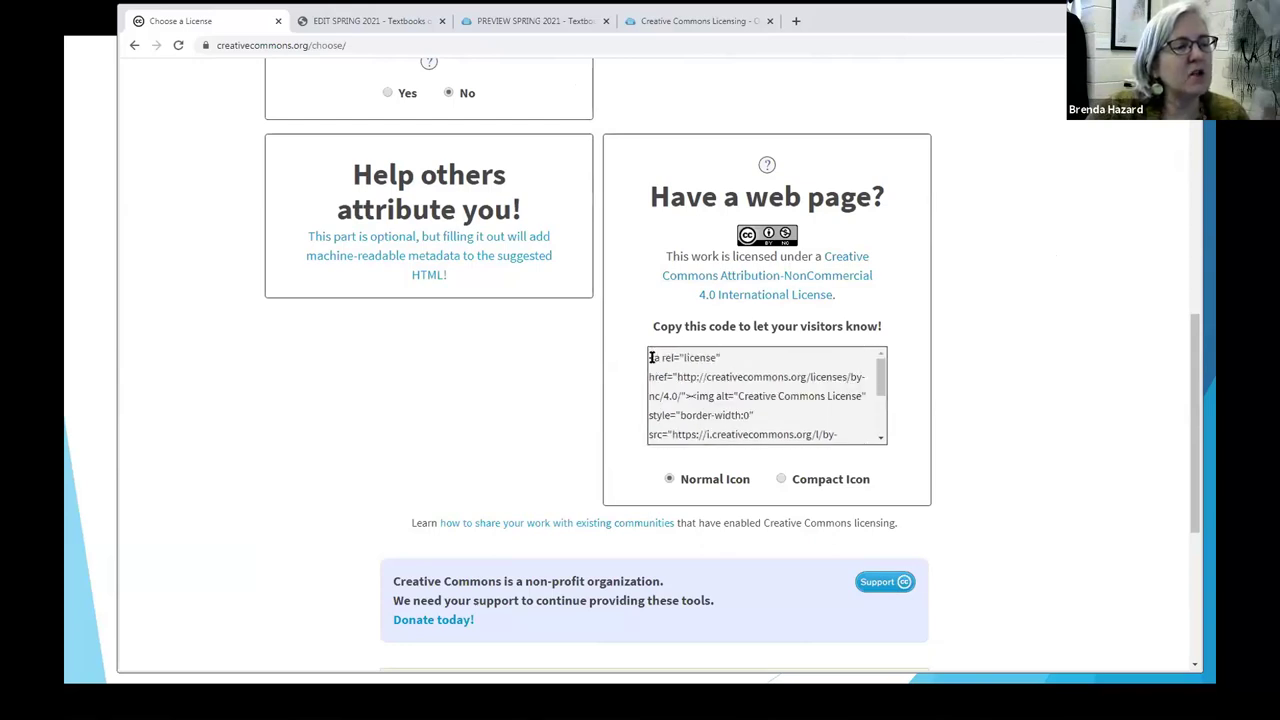
left_click_drag(650, 358, 880, 451)
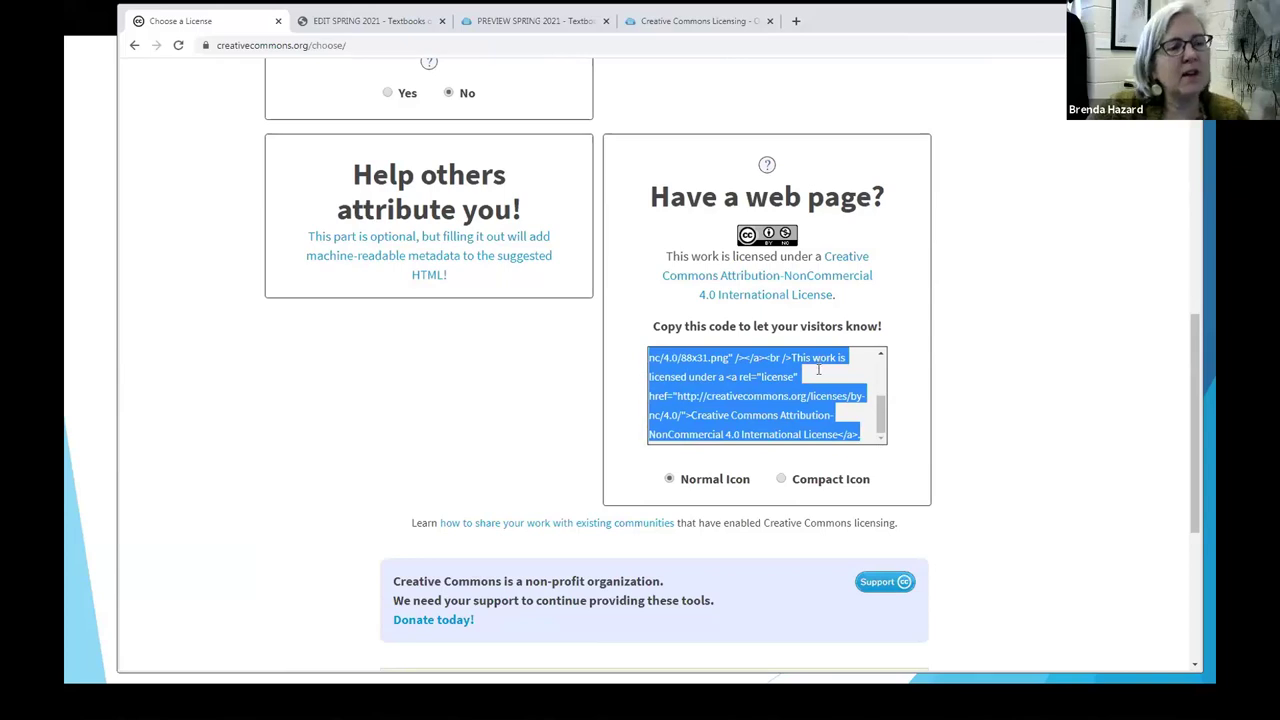
right_click(818, 375)
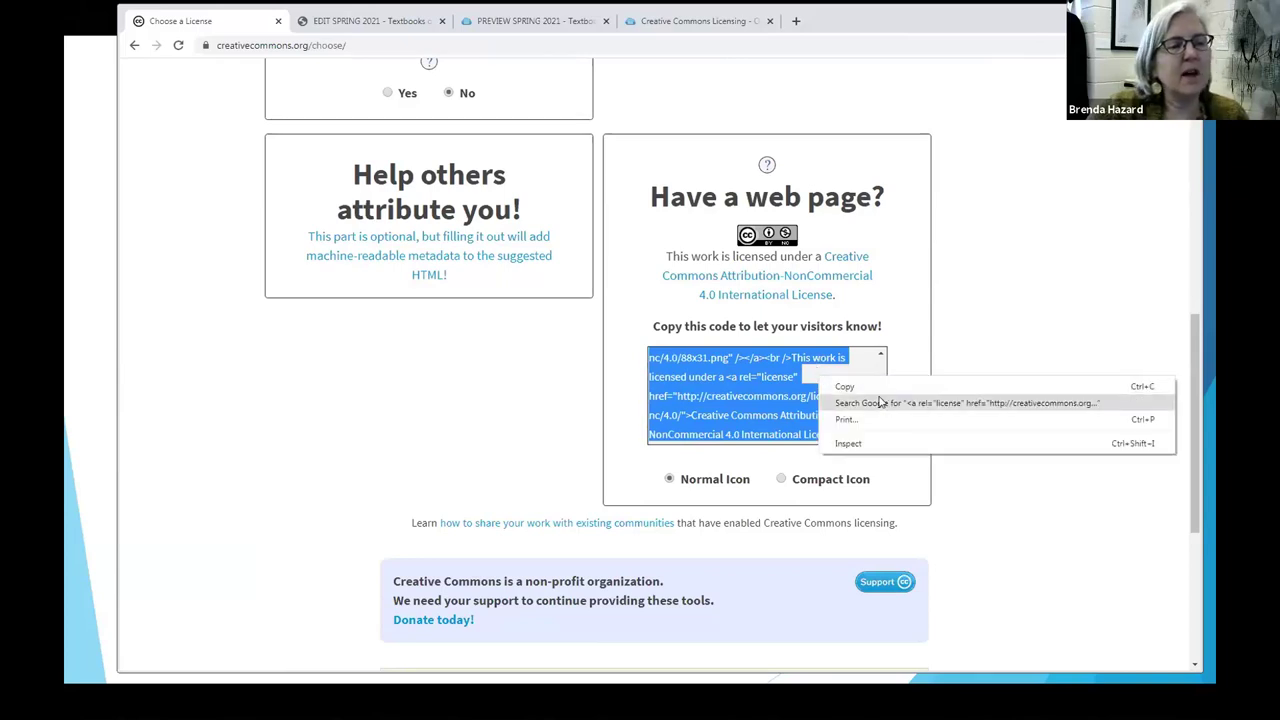
left_click(860, 385)
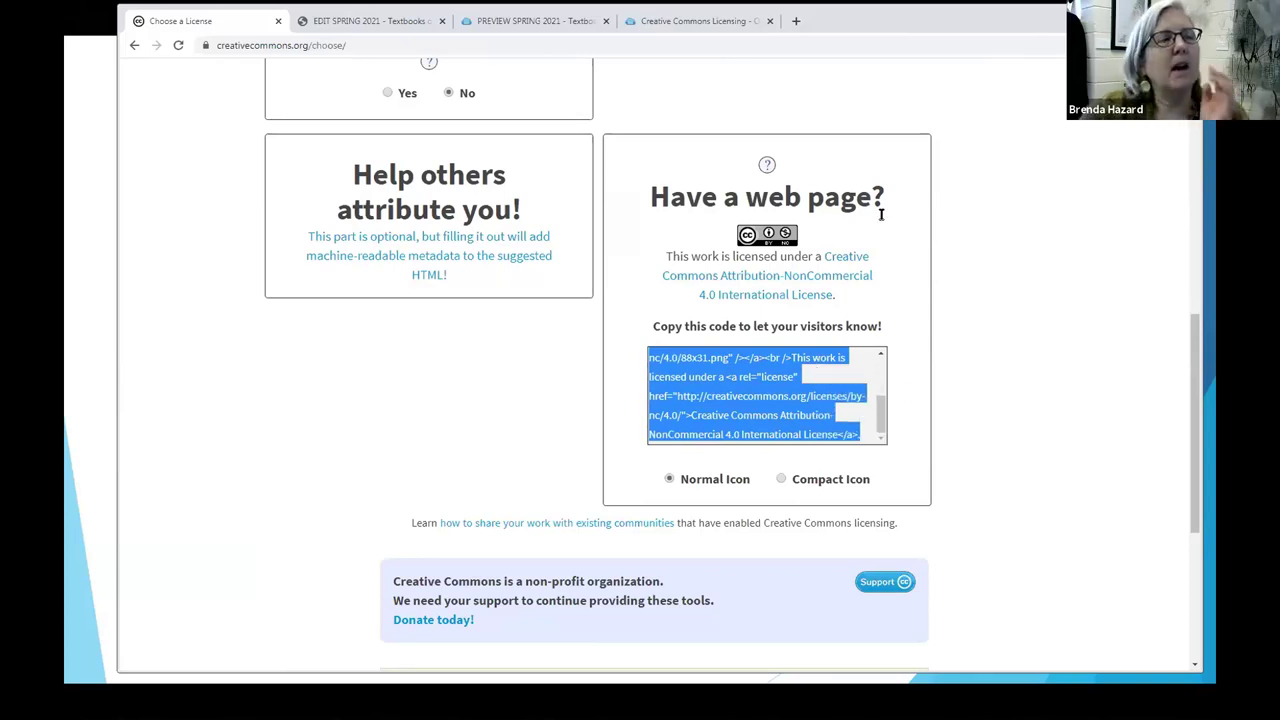
left_click(391, 24)
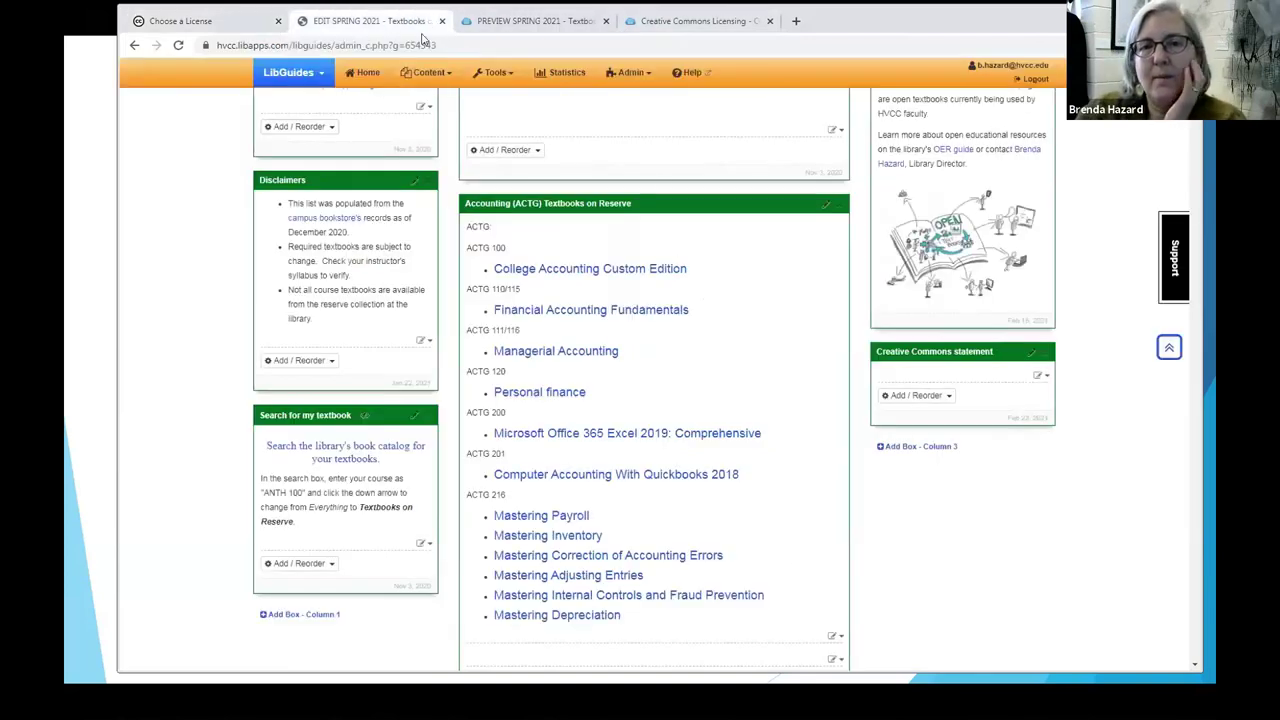
Step: Paste the CC BY-NC 4.0 embed code into the statement box's HTML and save it
left_click(1046, 378)
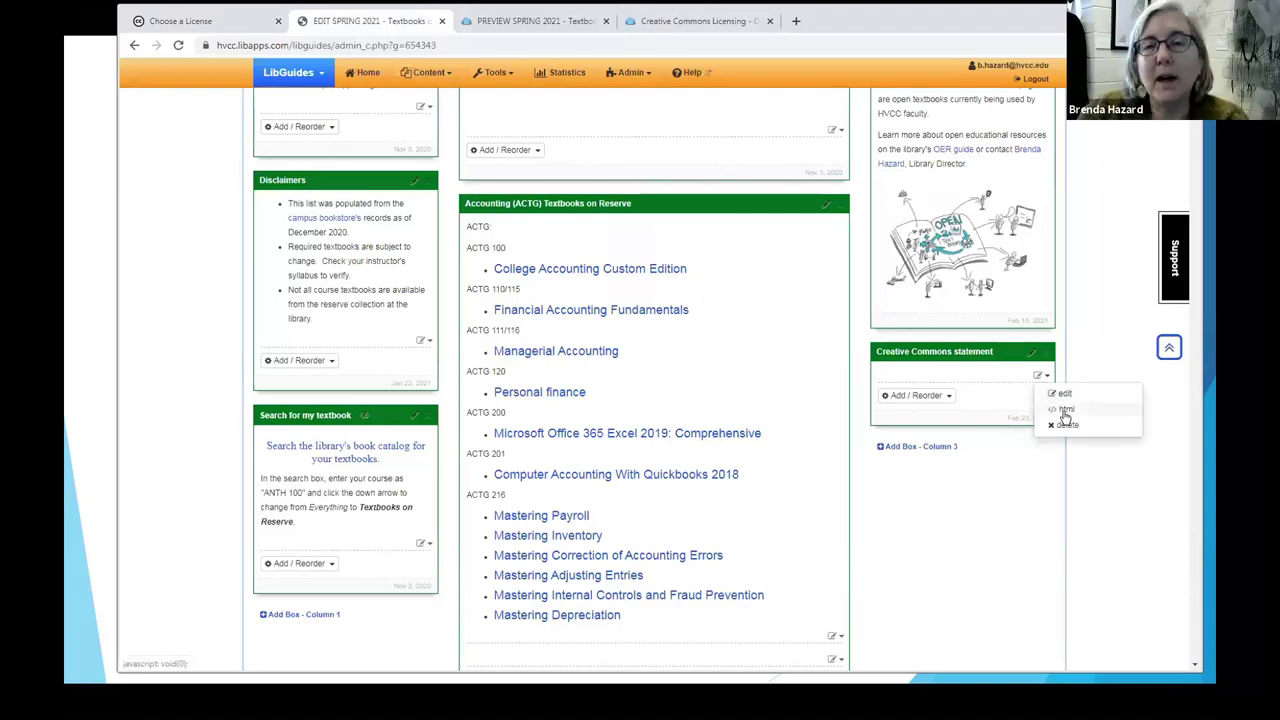
left_click(1066, 410)
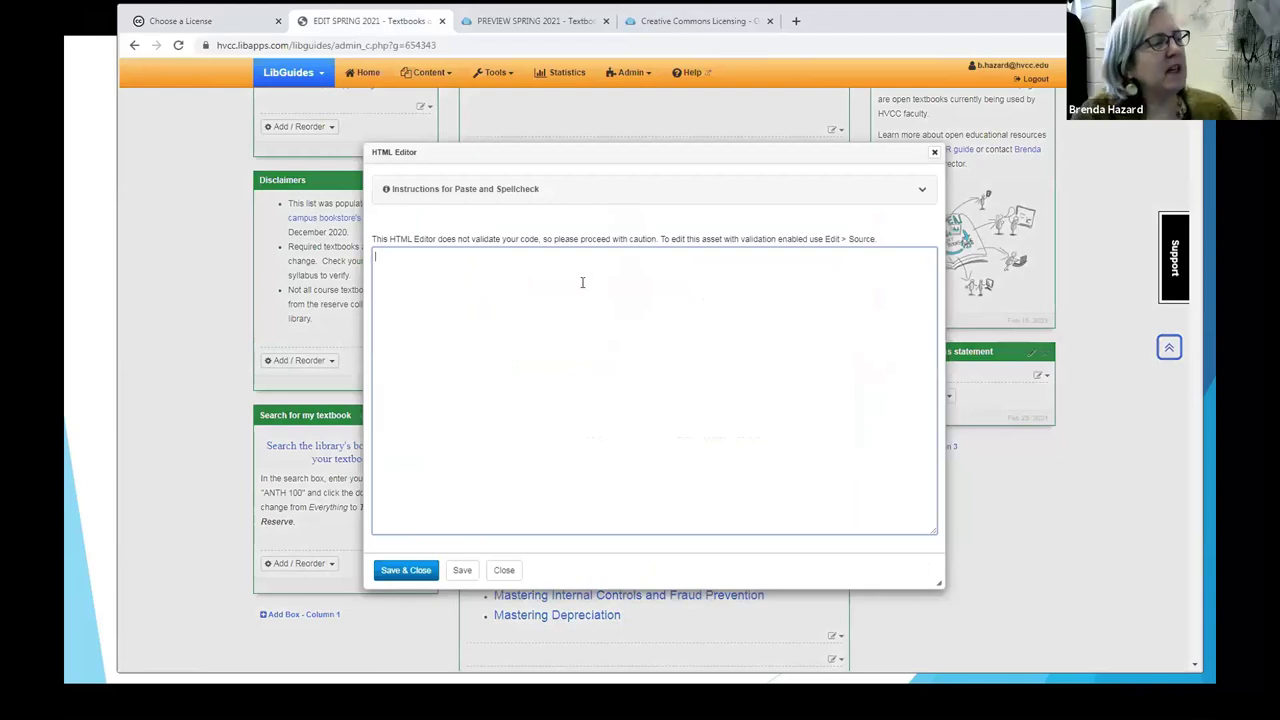
key("ctrl+v")
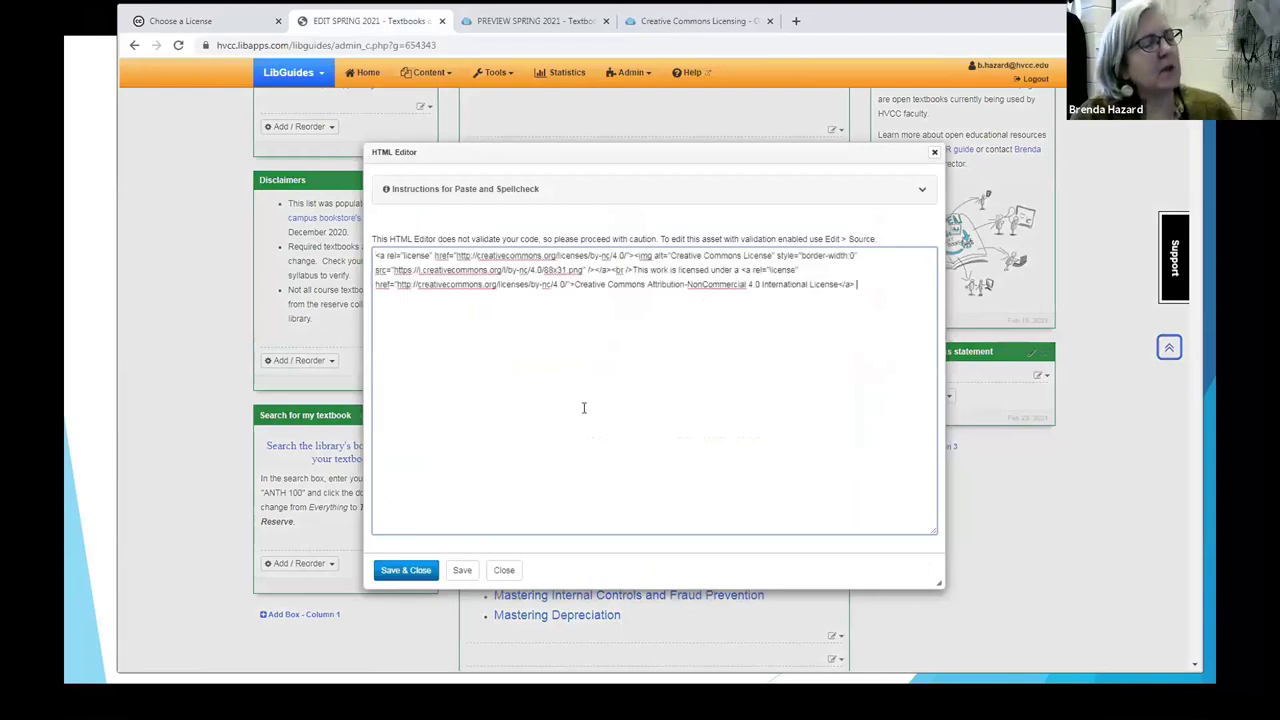
left_click(415, 572)
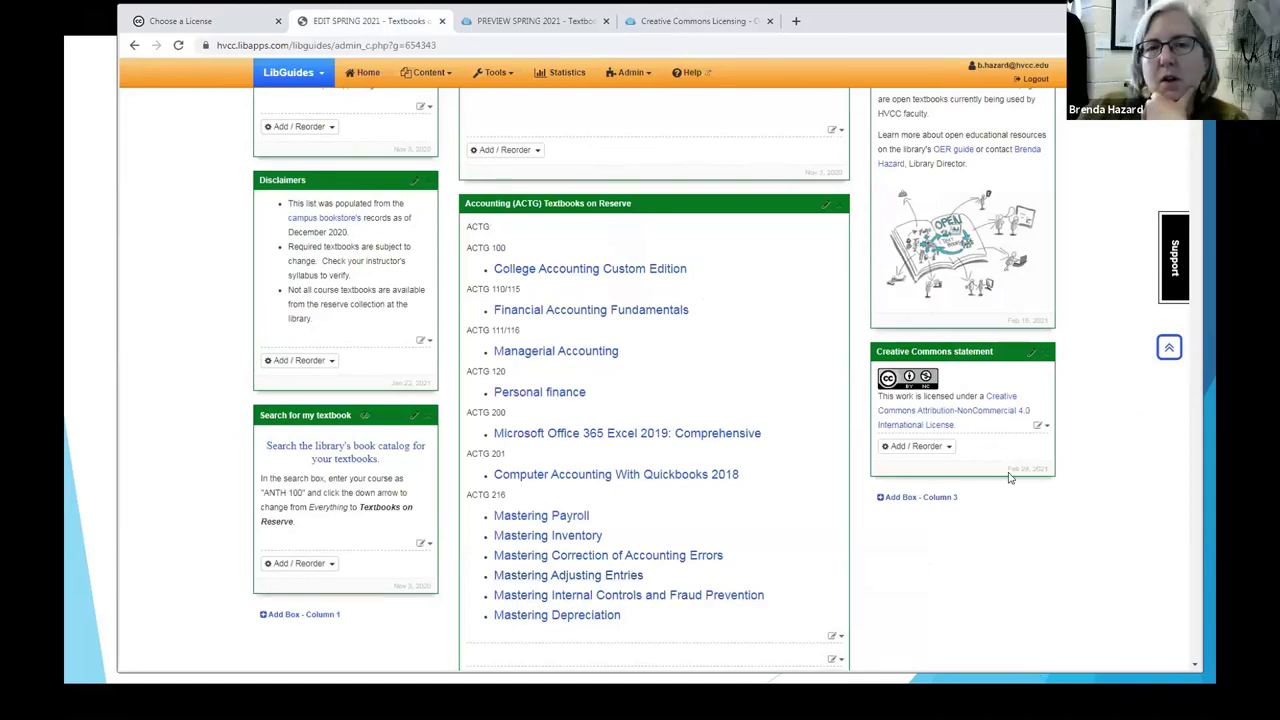
left_click(528, 21)
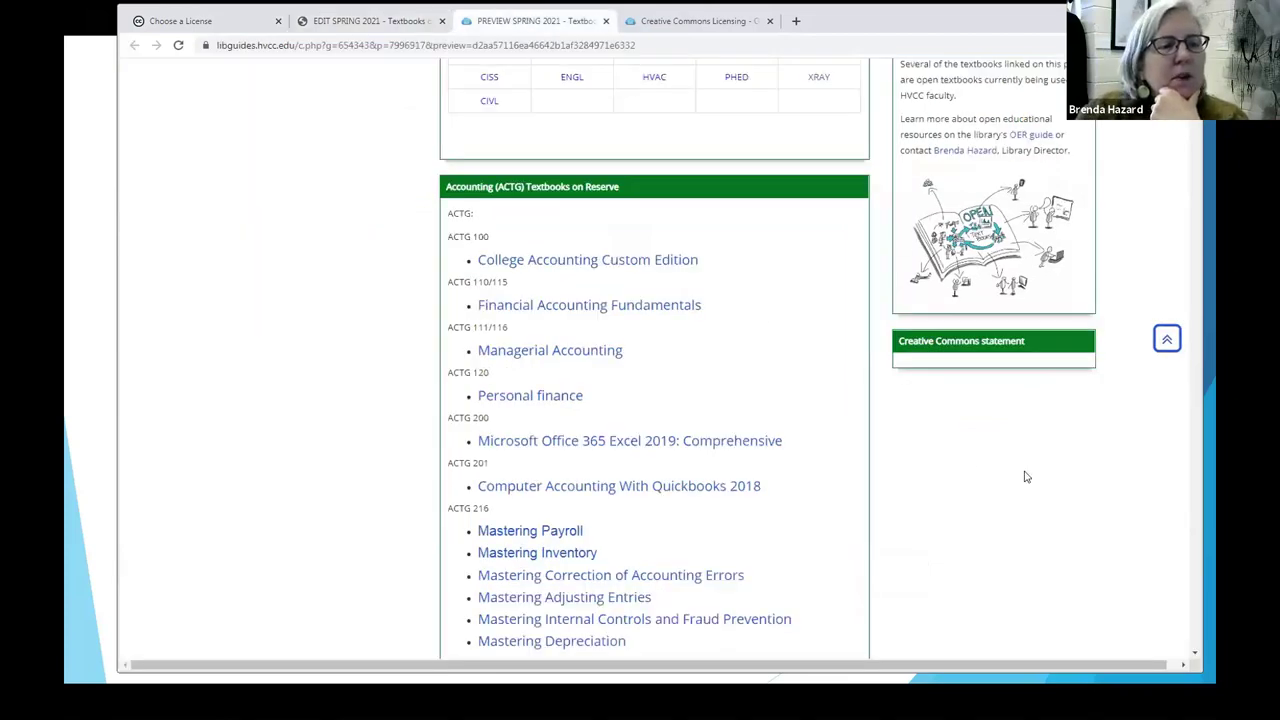
Step: Reload the preview to confirm the CC BY-NC 4.0 badge and view its license deed page
left_click(179, 46)
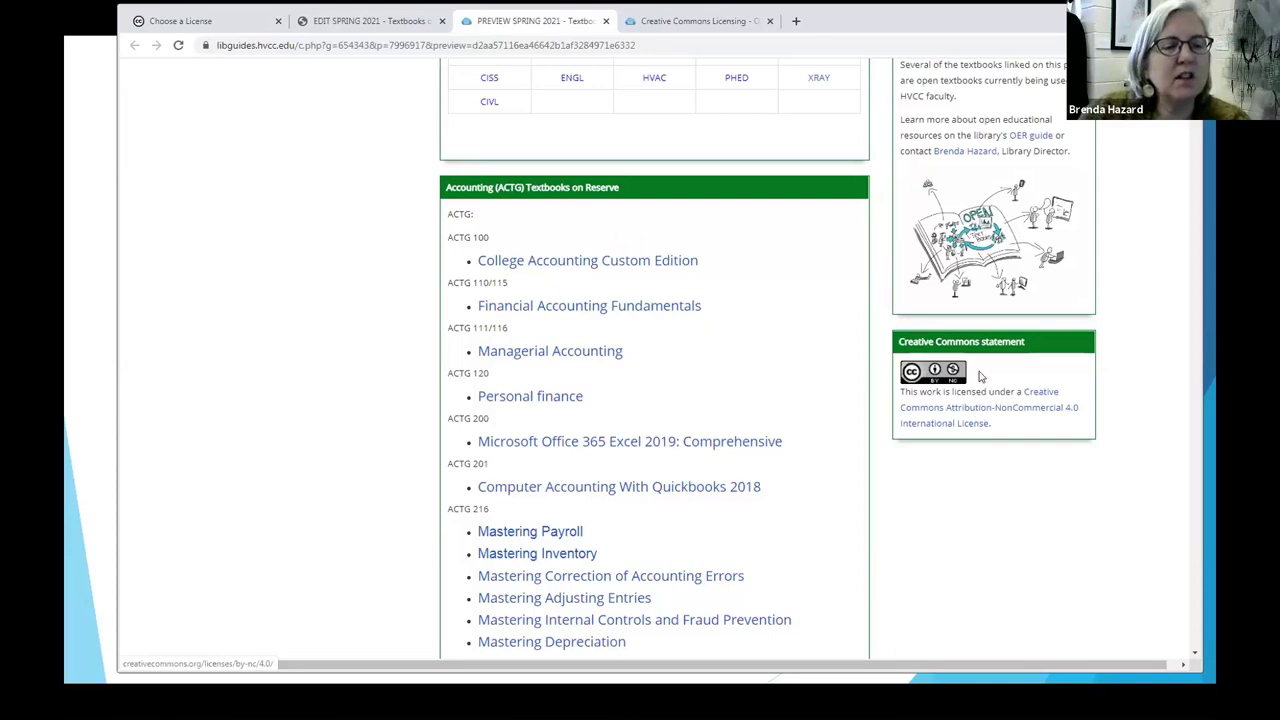
left_click(1036, 400)
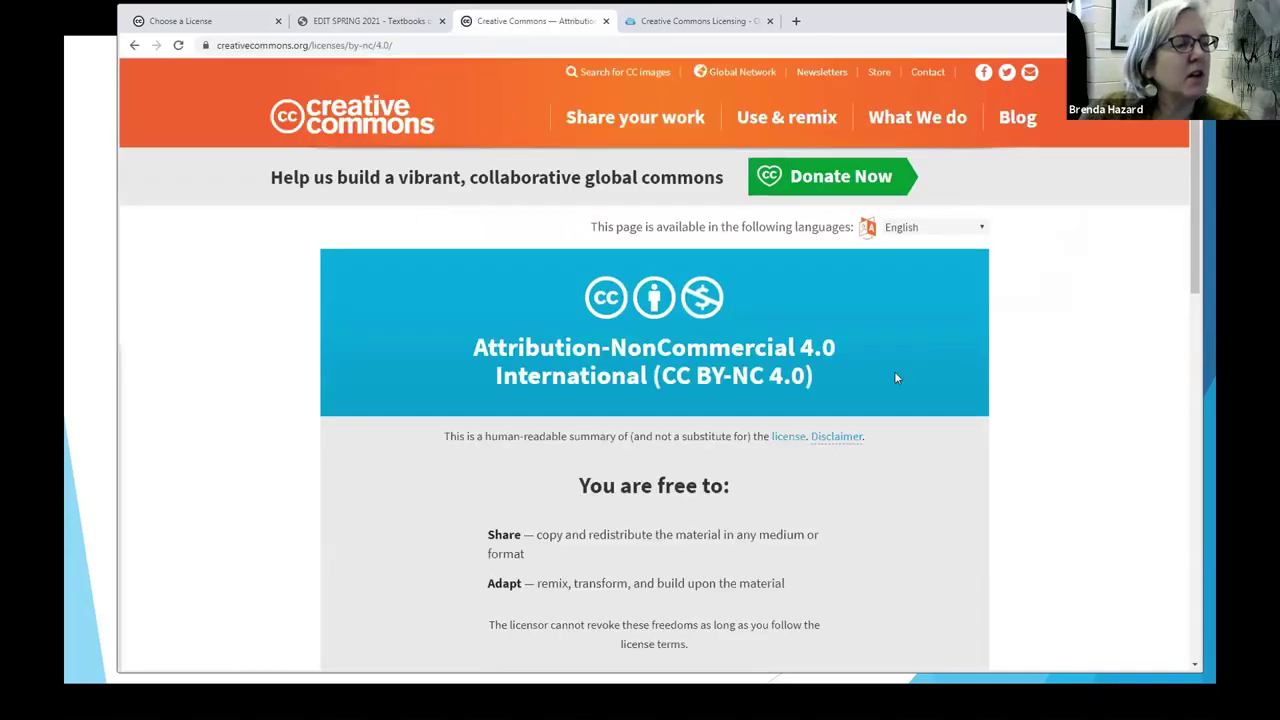
scroll(1055, 398, "down", 2)
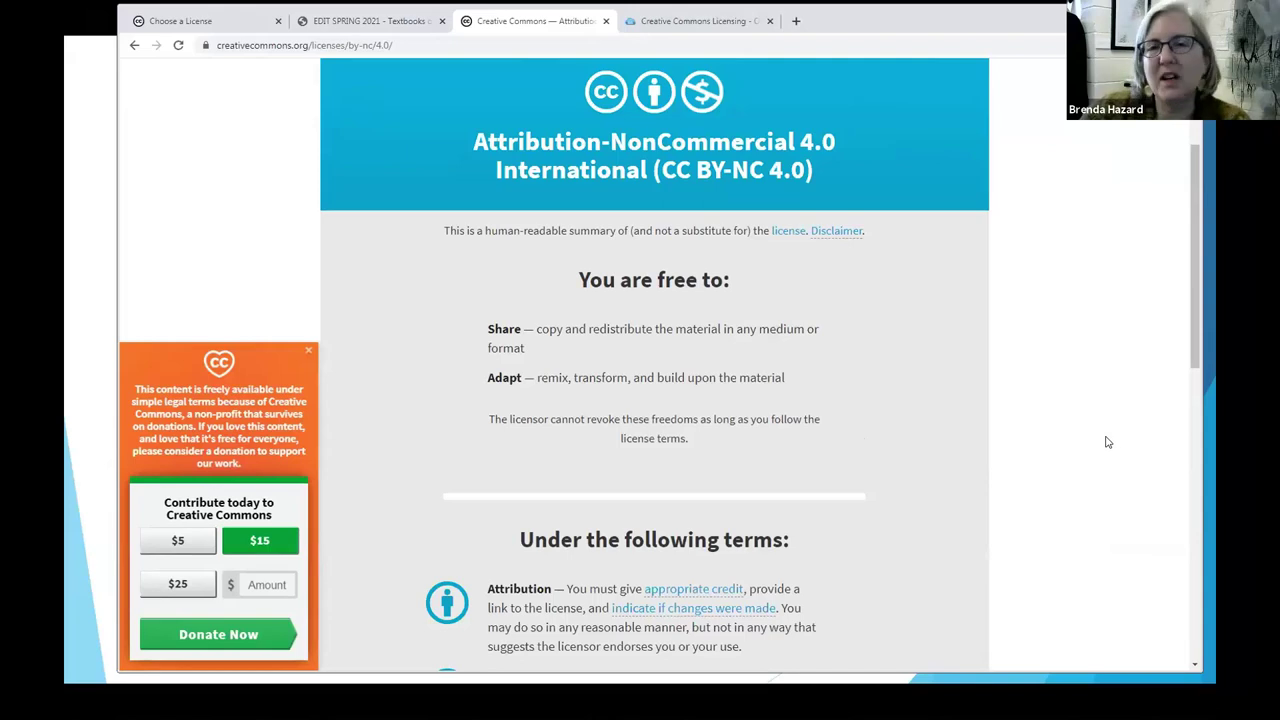
scroll(1106, 441, "up", 2)
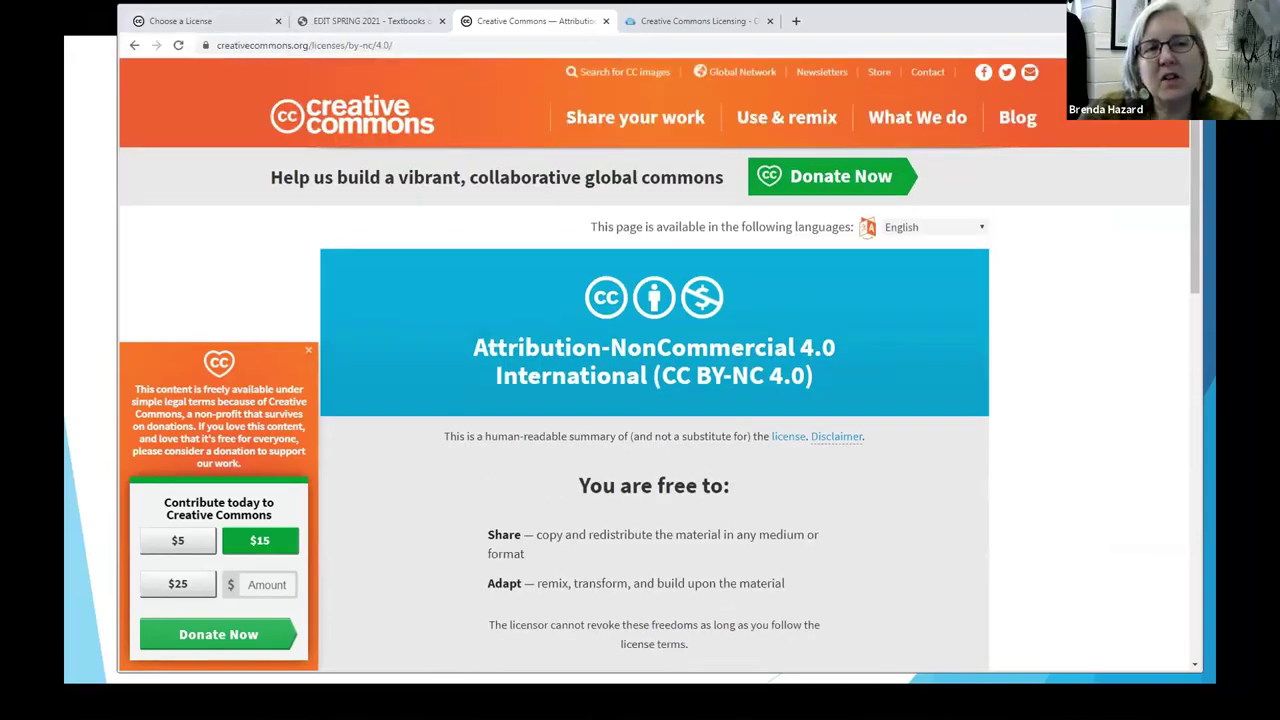
key("alt+Tab")
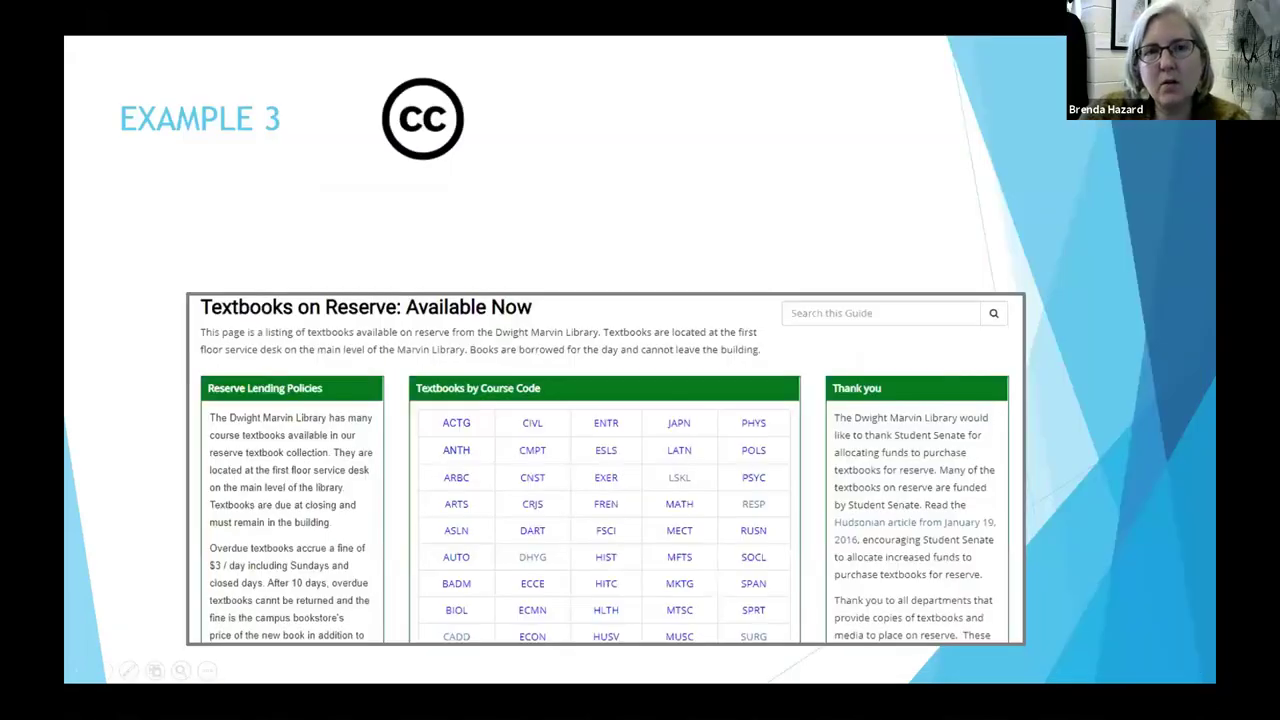
Step: Advance past the Affixing slide to Example 4's bullet 'A YouTube video you created.'
left_click(1127, 268)
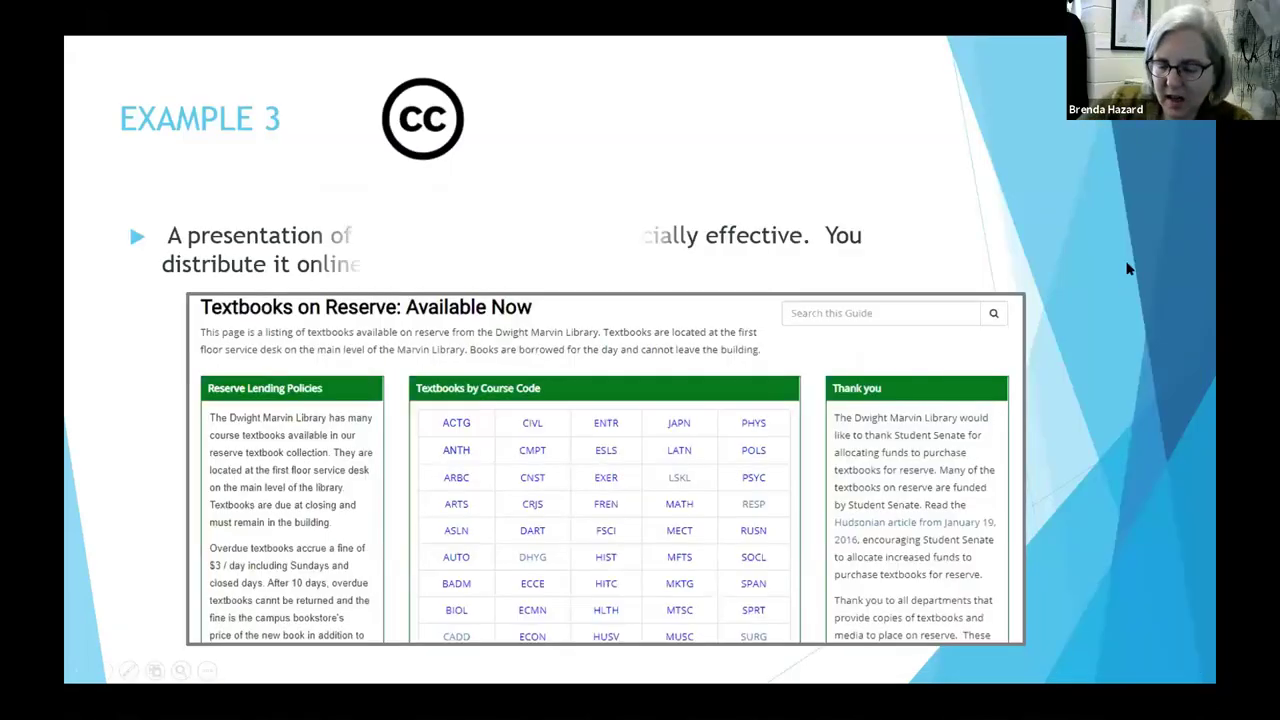
left_click(1127, 268)
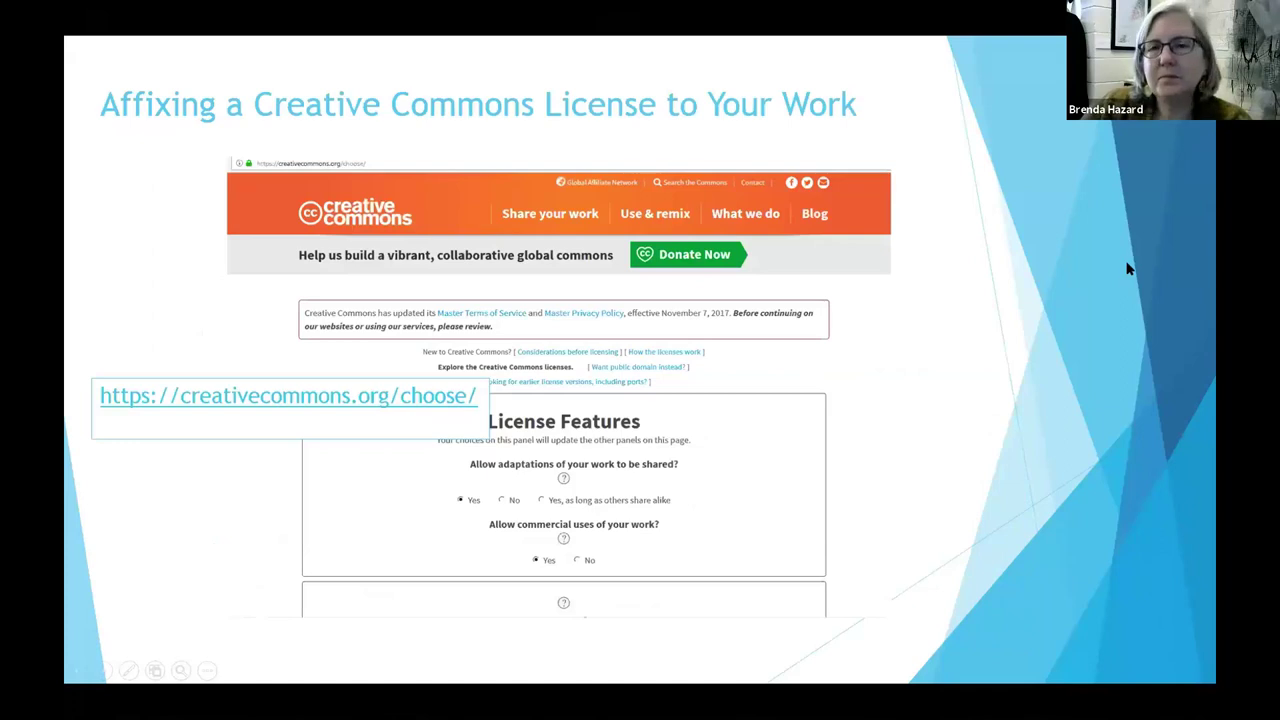
left_click(1127, 268)
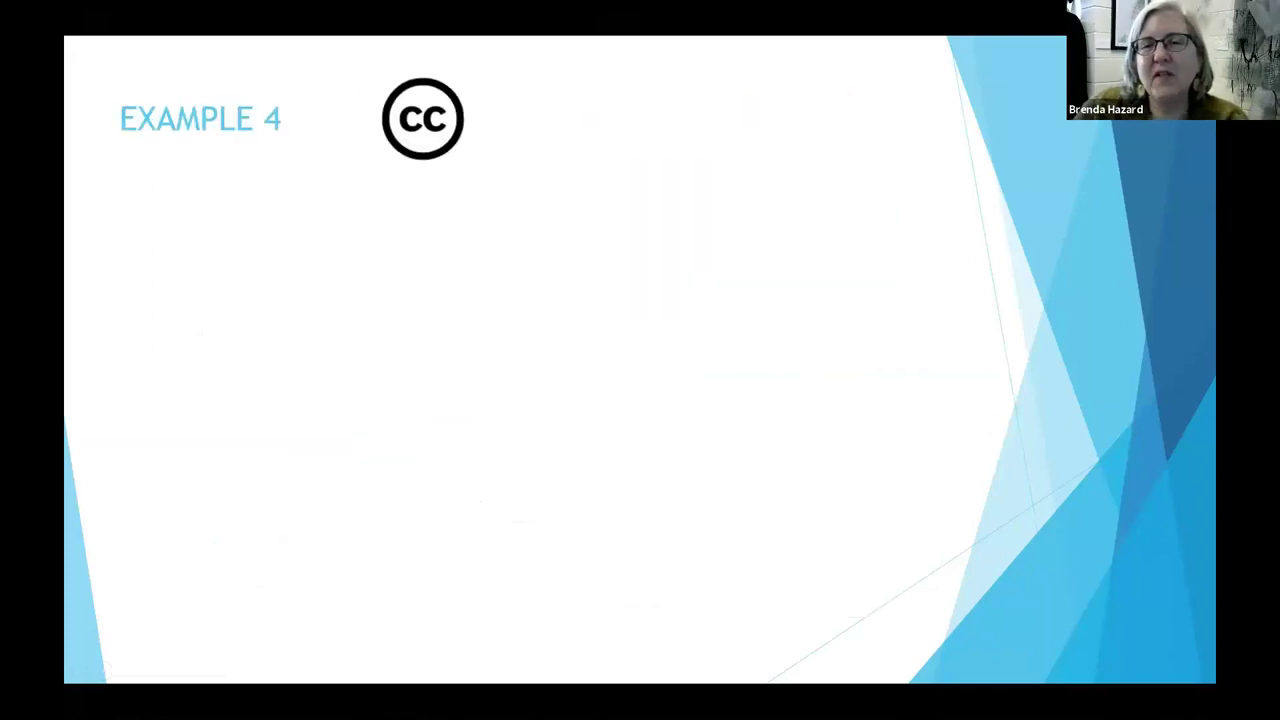
key("Right")
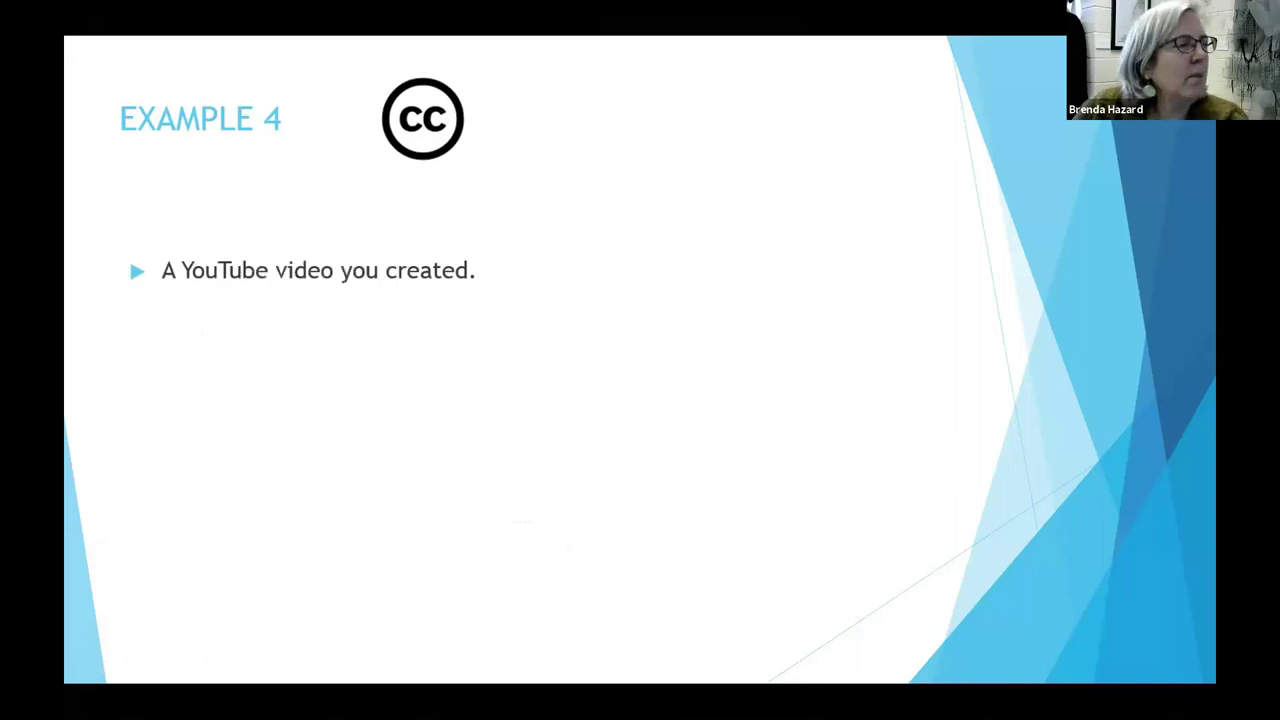
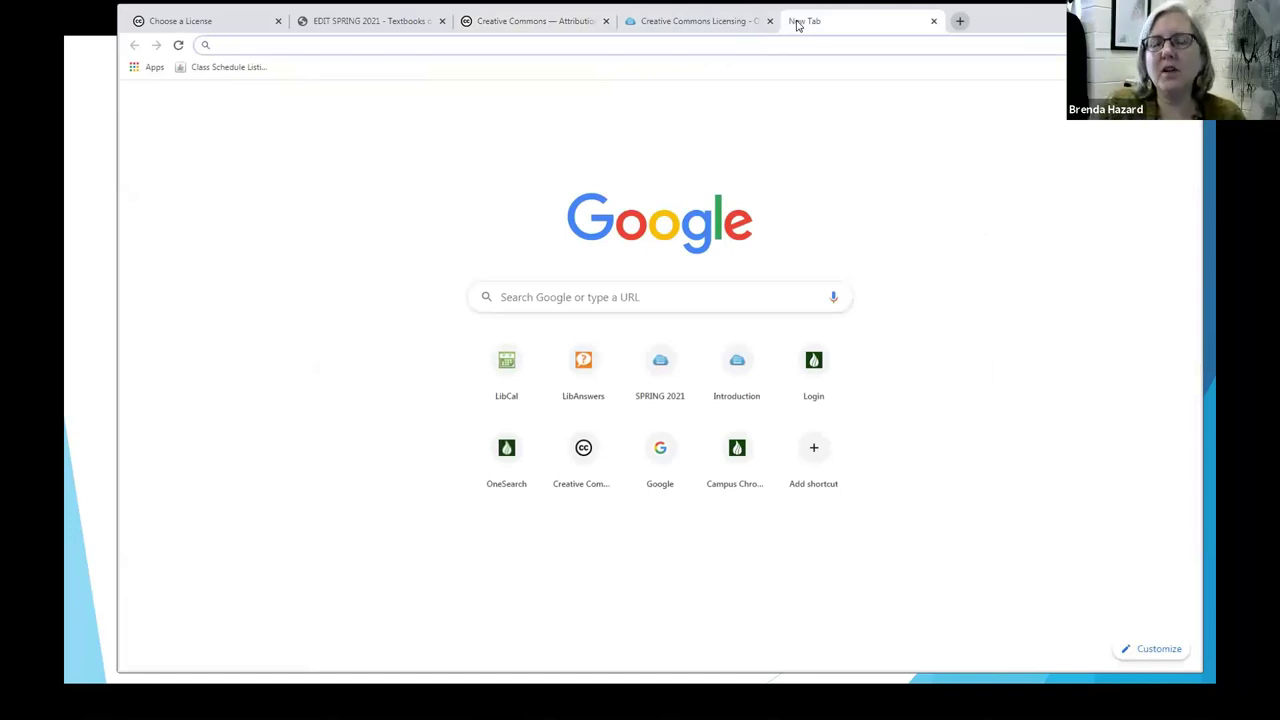
Step: Load youtube.com in the new tab and go to the Google sign-in page for YouTube
type("you")
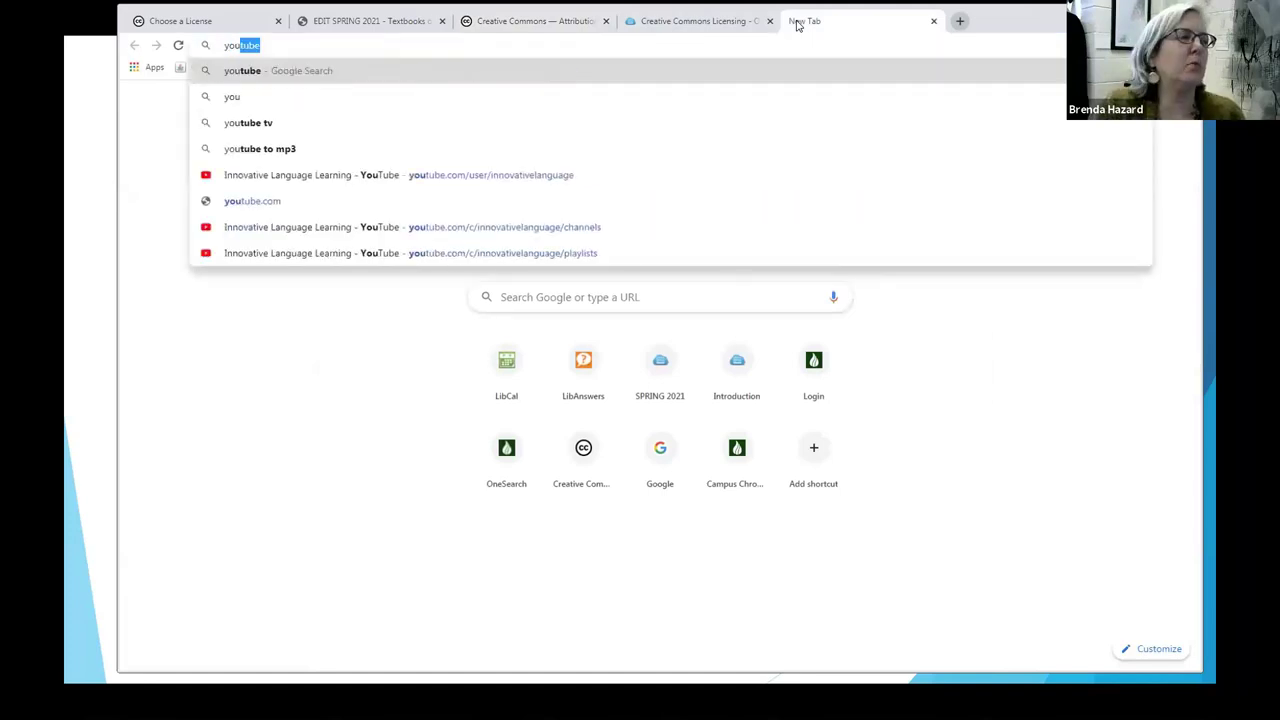
type("tube.com")
key("Return")
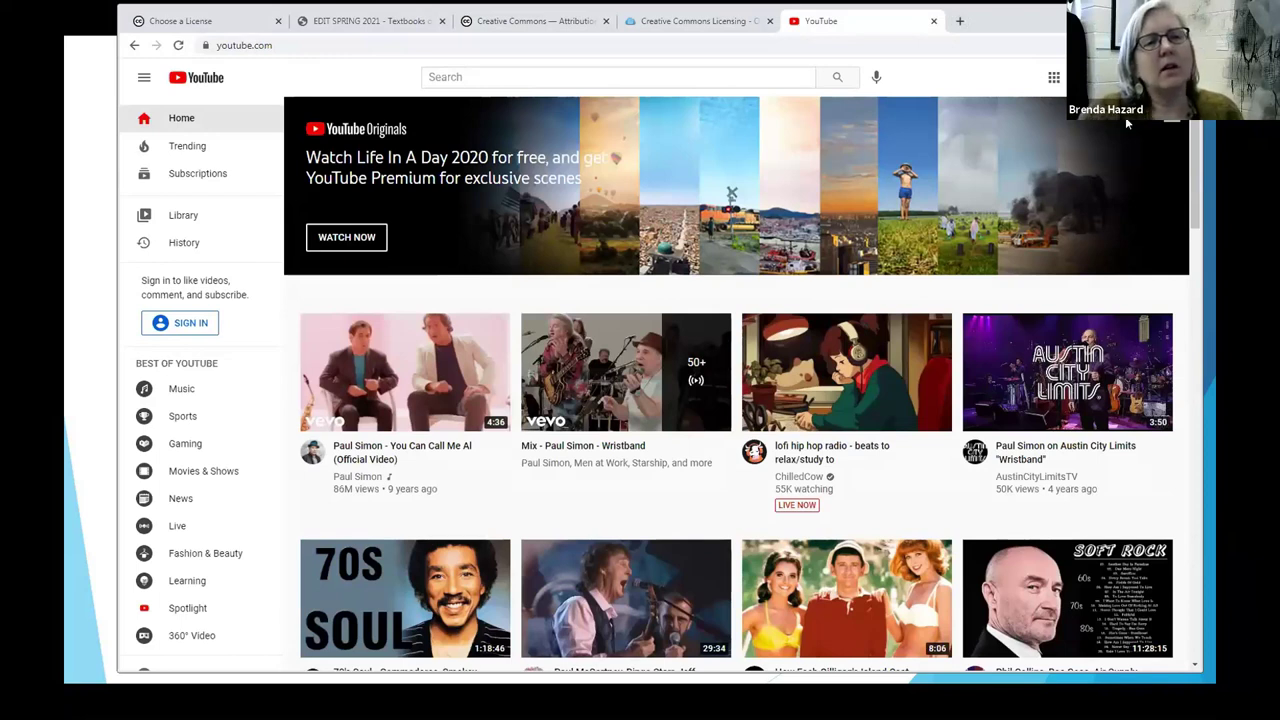
left_click(180, 322)
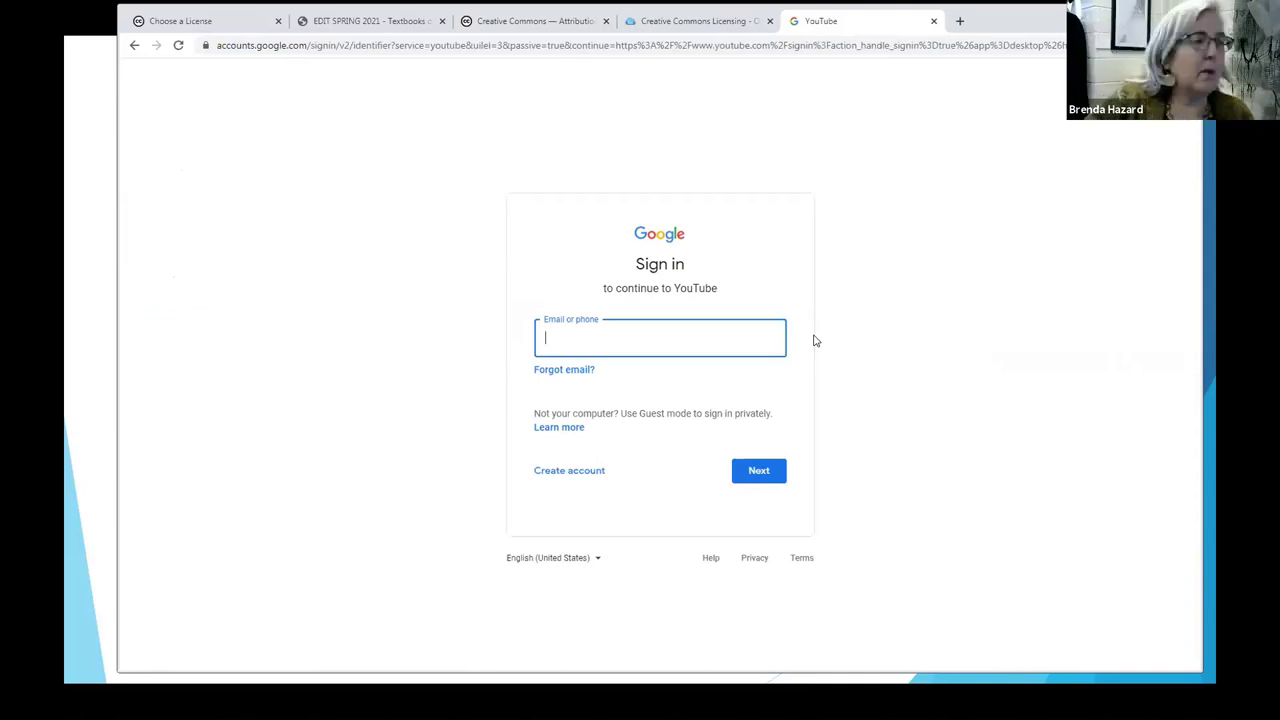
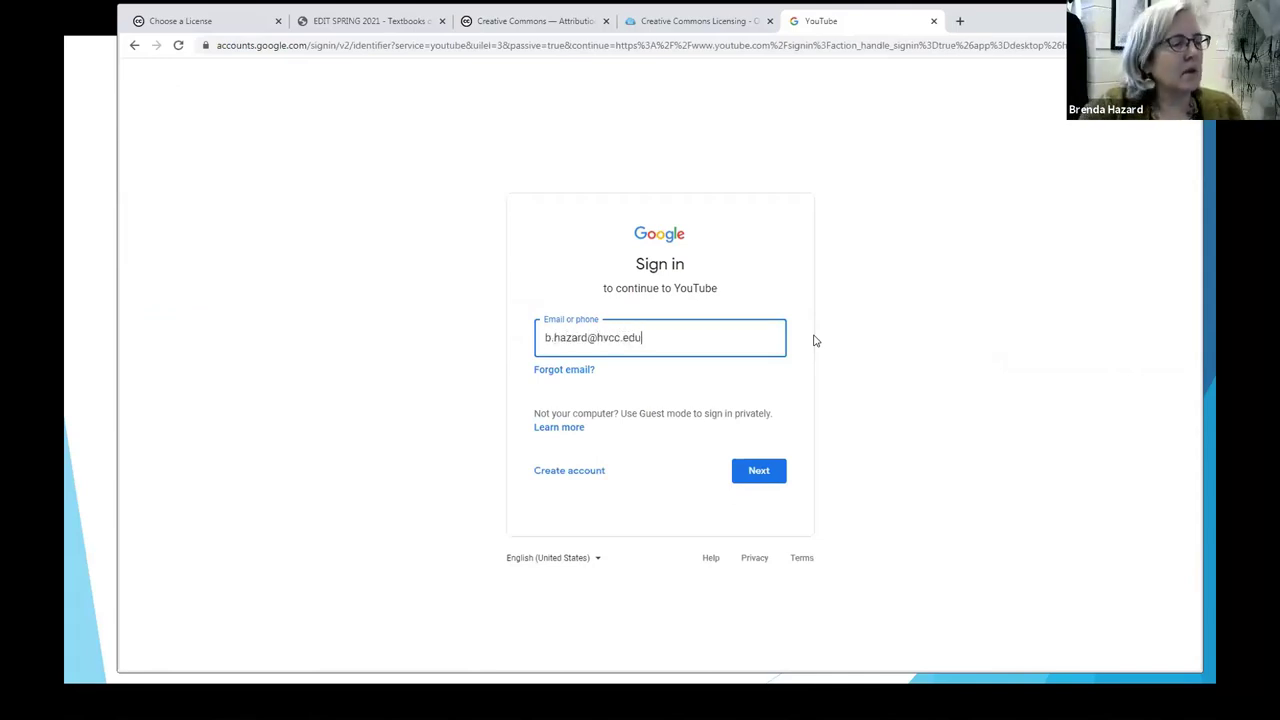
Step: Sign in with the personal Google account's e-mail and password, postponing the account update
left_click(760, 470)
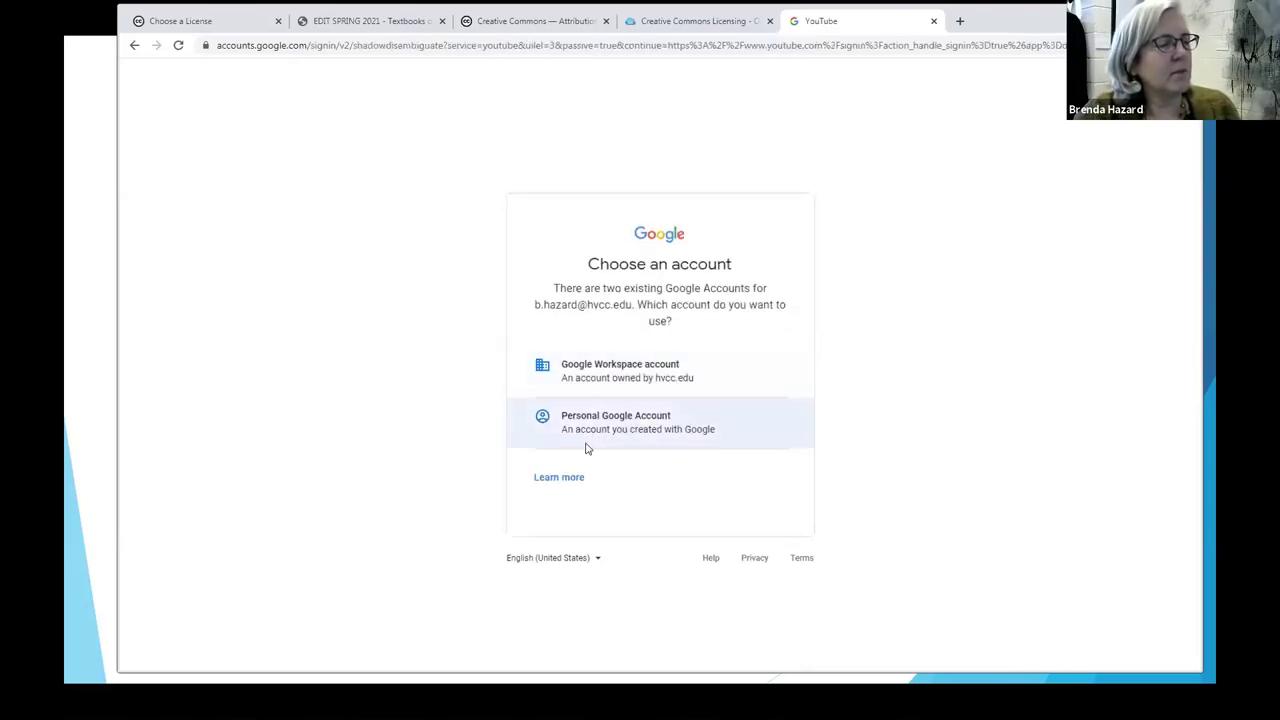
left_click(587, 447)
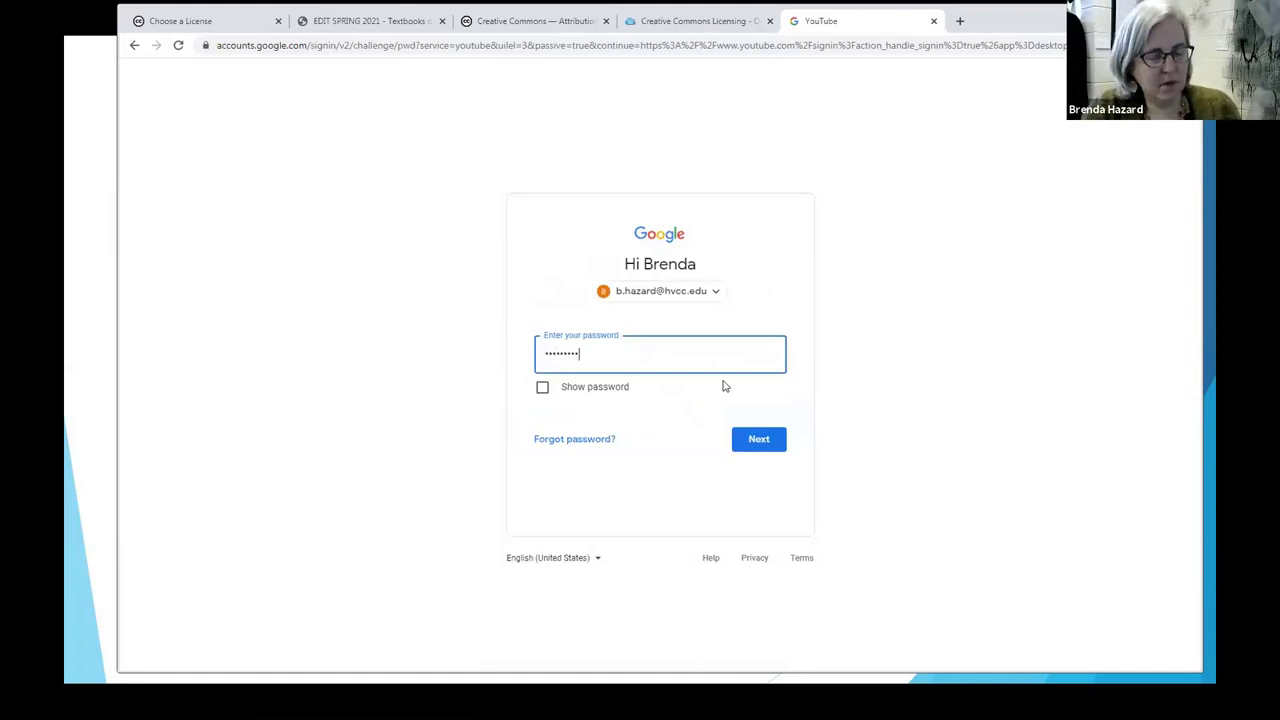
key("Return")
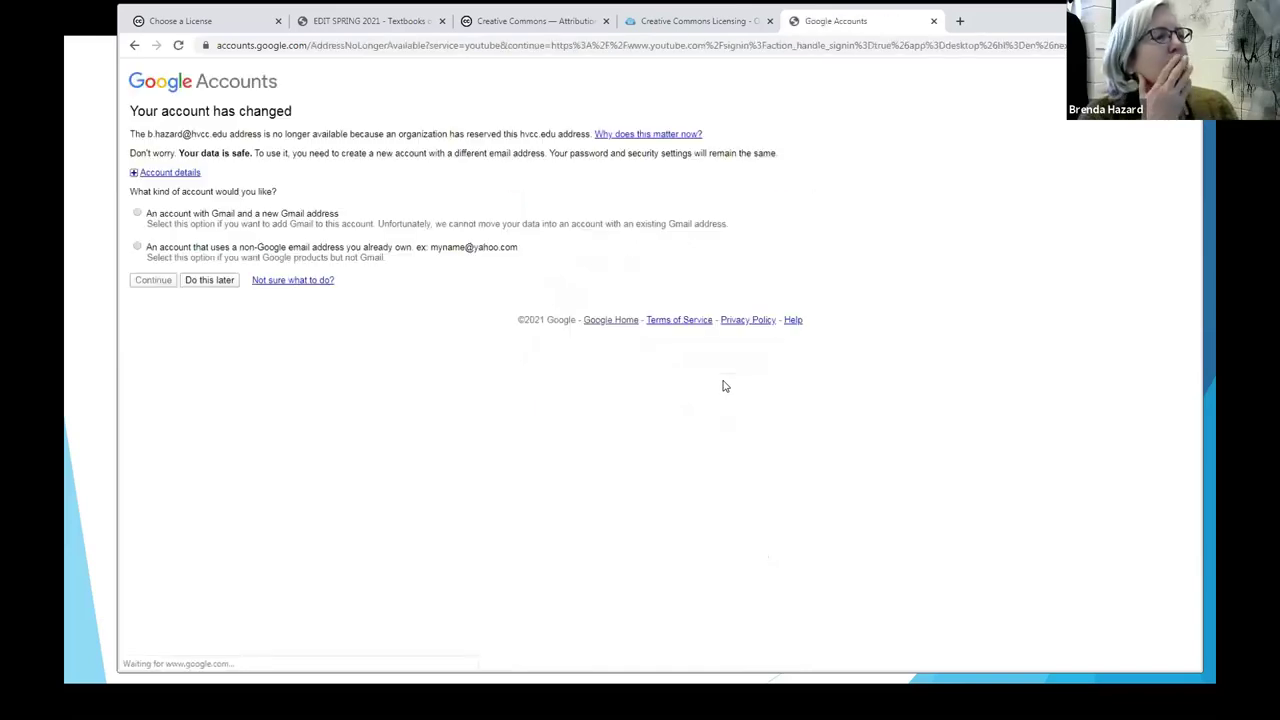
left_click(210, 280)
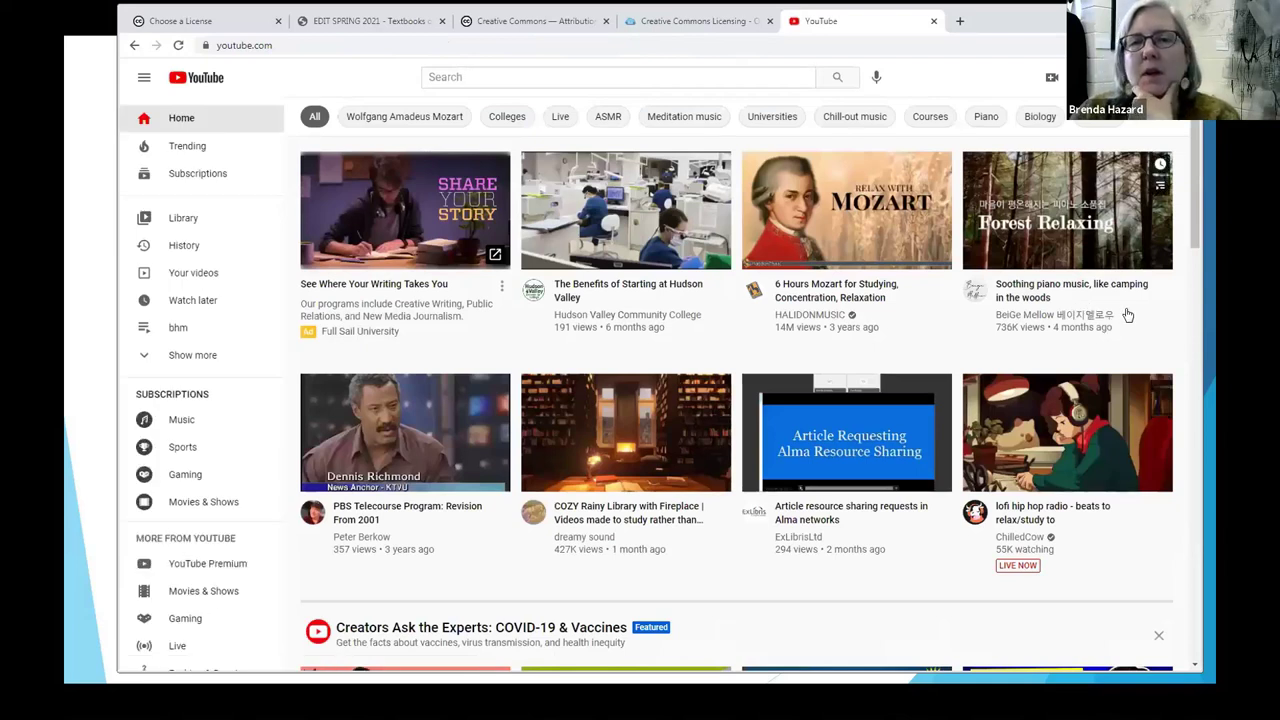
Step: Move the FWD workshop files window aside and start a video upload from YouTube's Create menu
mouse_move(1097, 248)
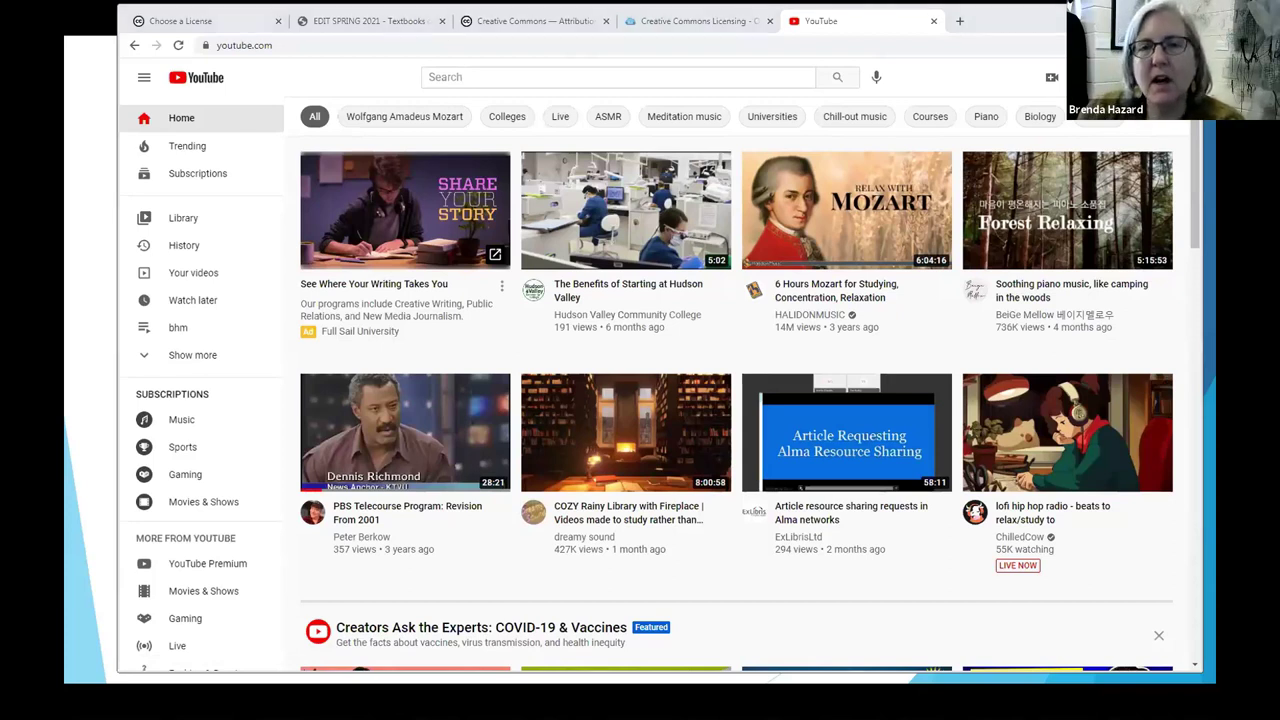
key("alt+Tab")
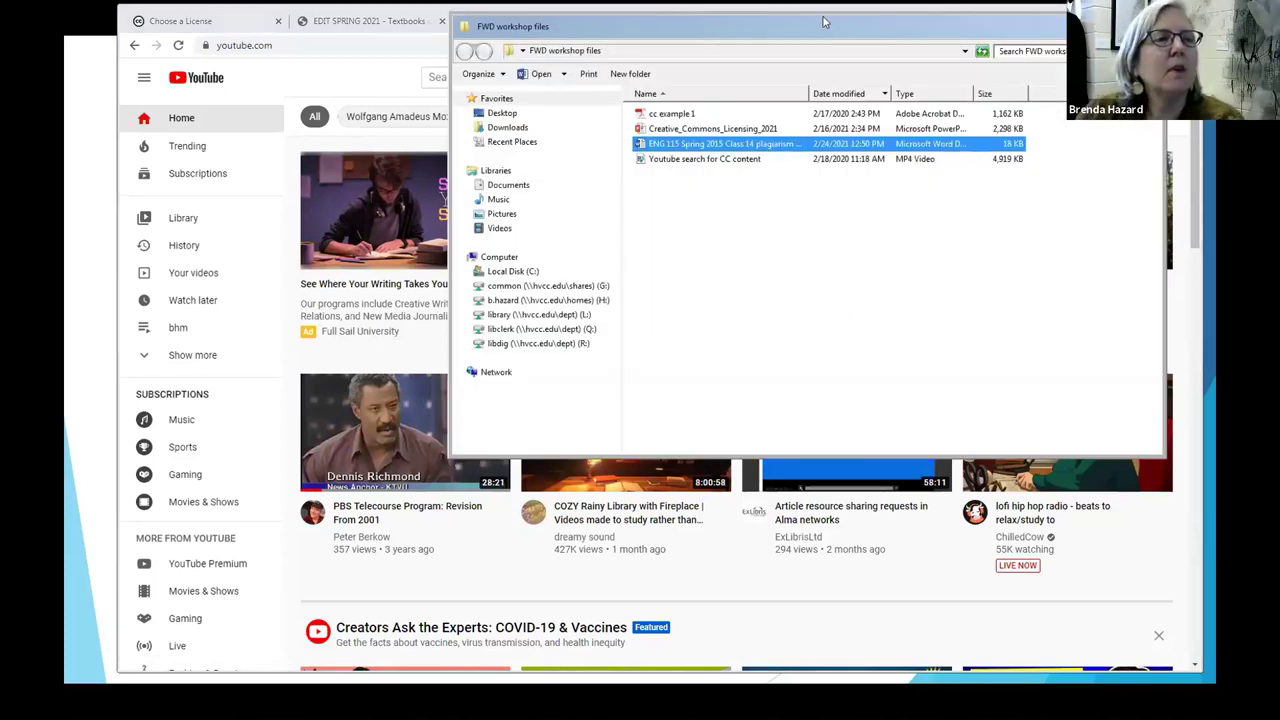
left_click_drag(820, 37, 655, 166)
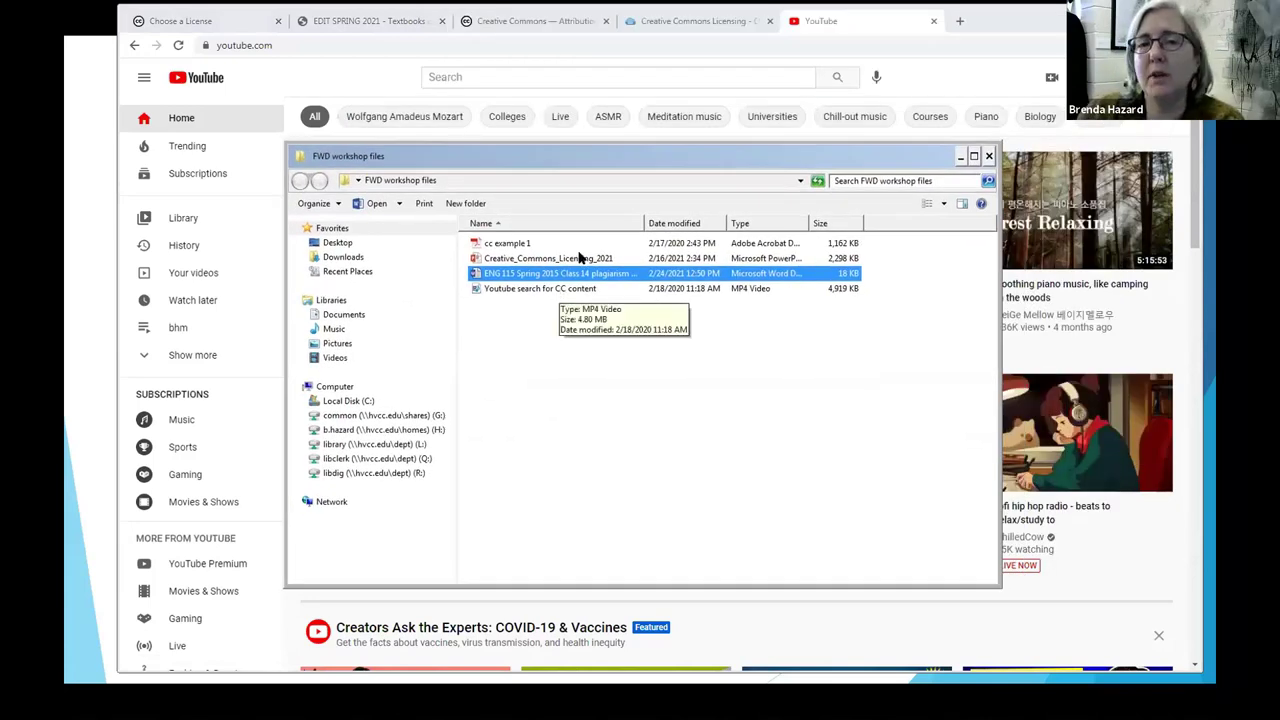
left_click(1052, 80)
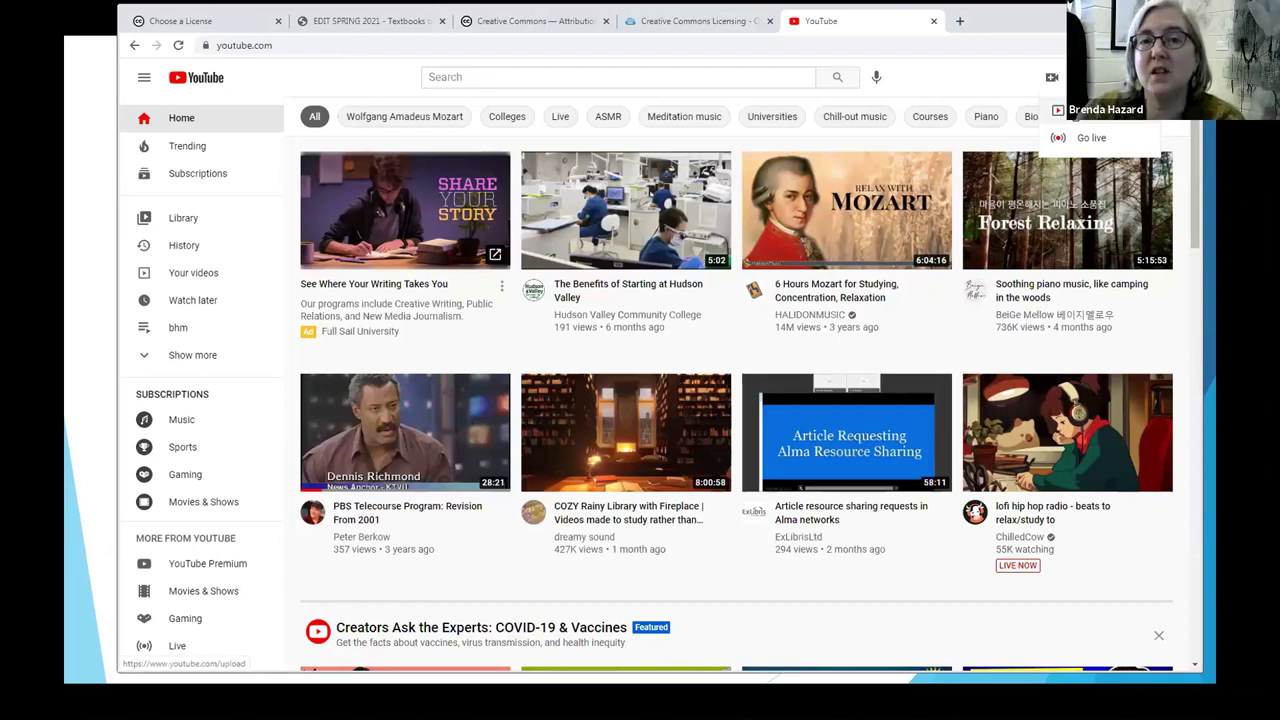
left_click(1050, 109)
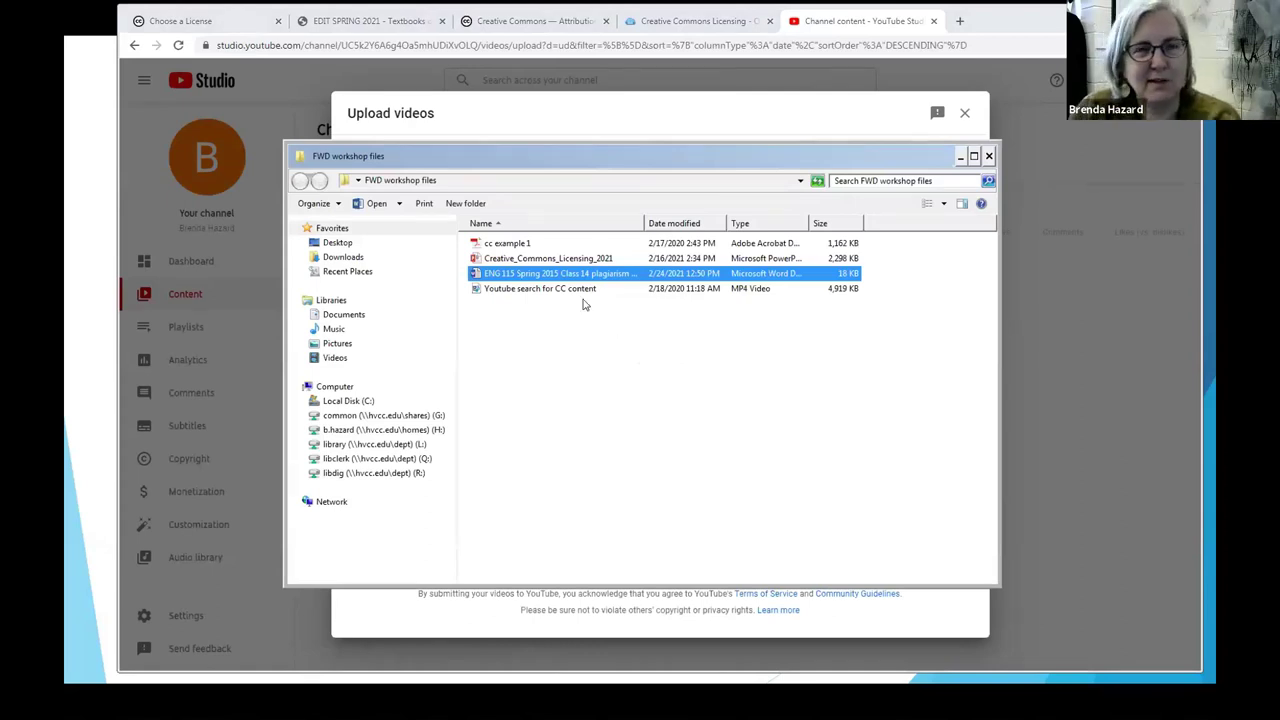
Step: Confirm the 'Youtube search for CC content' file for upload
key("Escape")
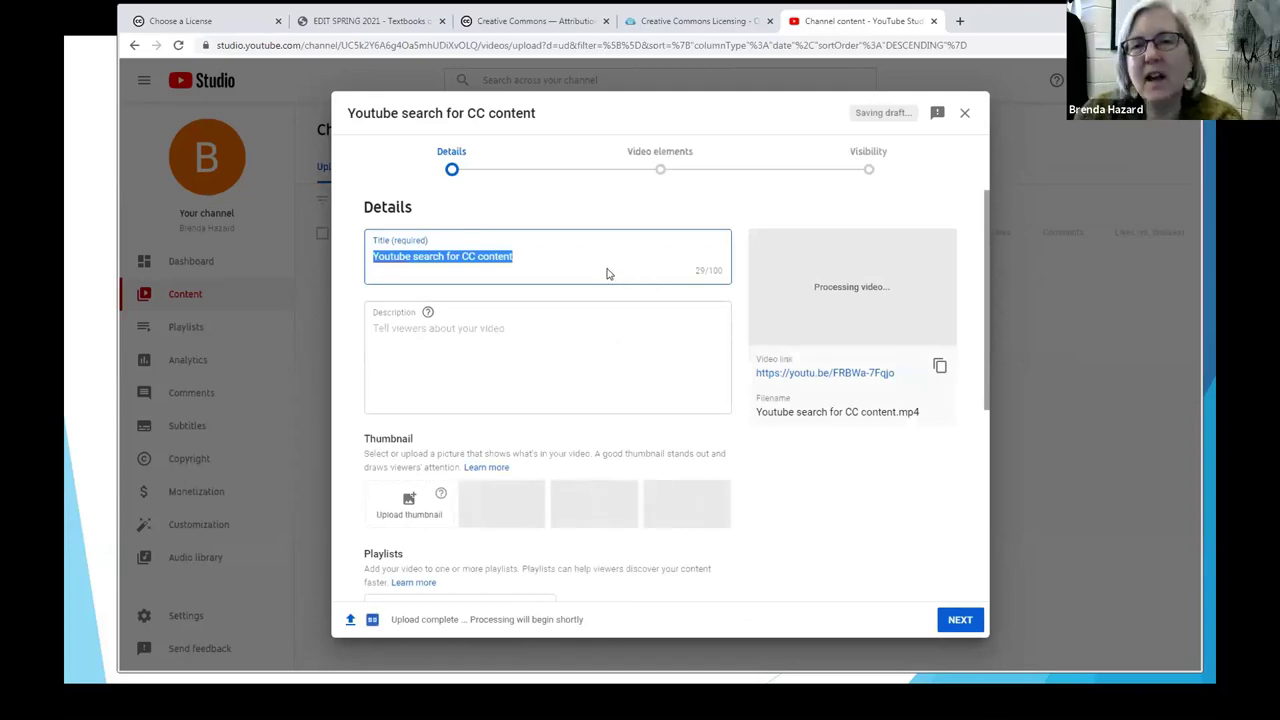
Step: Keep the suggested title and expand More Options down to License and distribution
left_click(567, 261)
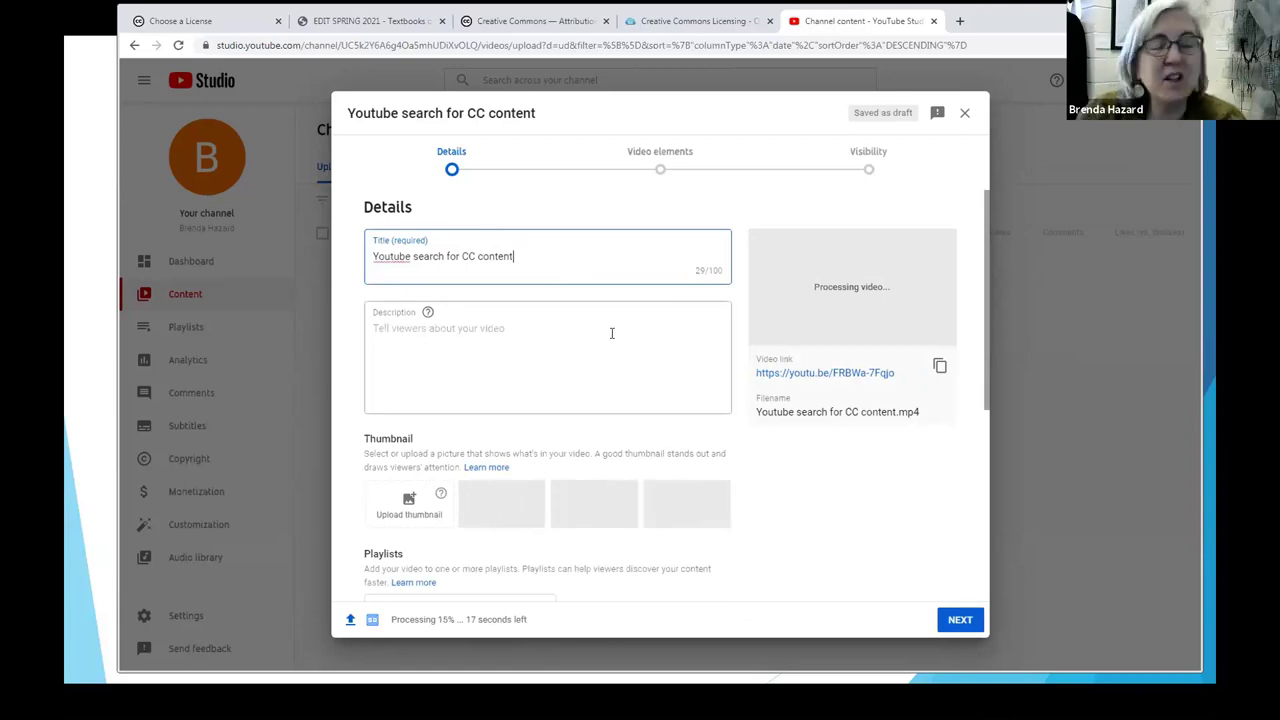
scroll(623, 320, "down", 2)
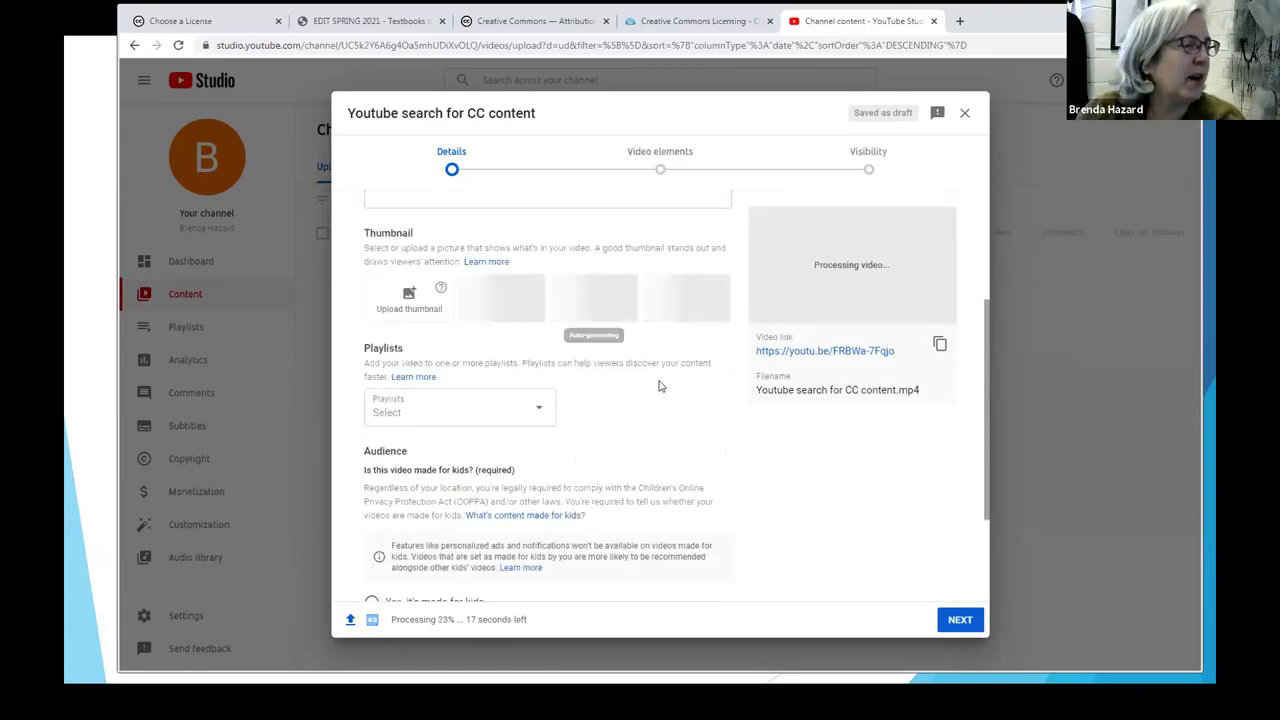
scroll(807, 472, "down", 1)
scroll(807, 472, "down", 1)
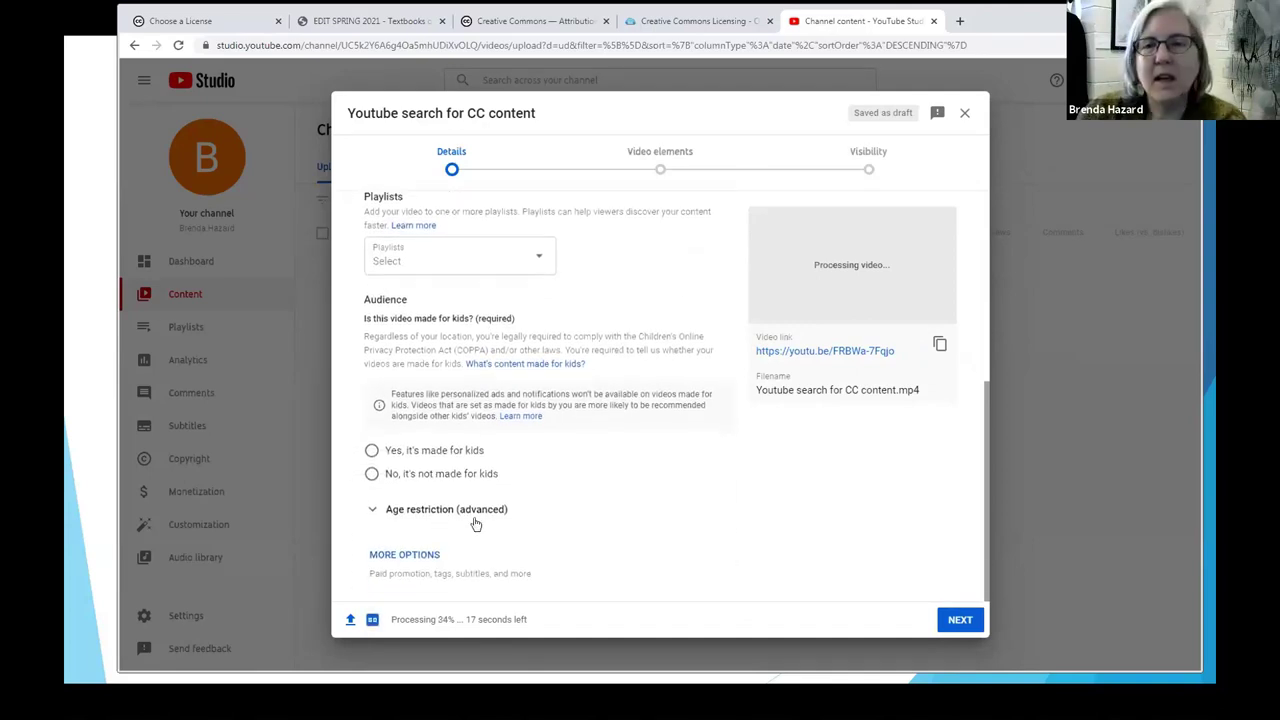
left_click(404, 555)
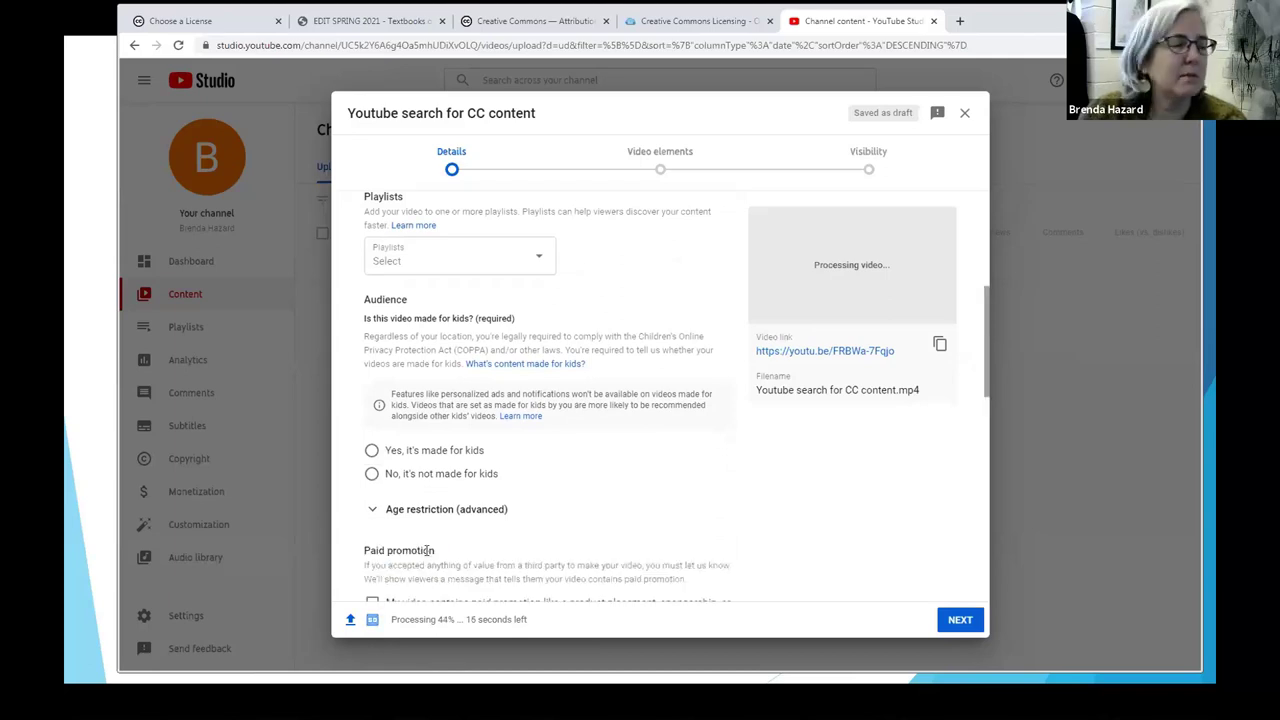
scroll(811, 477, "down", 2)
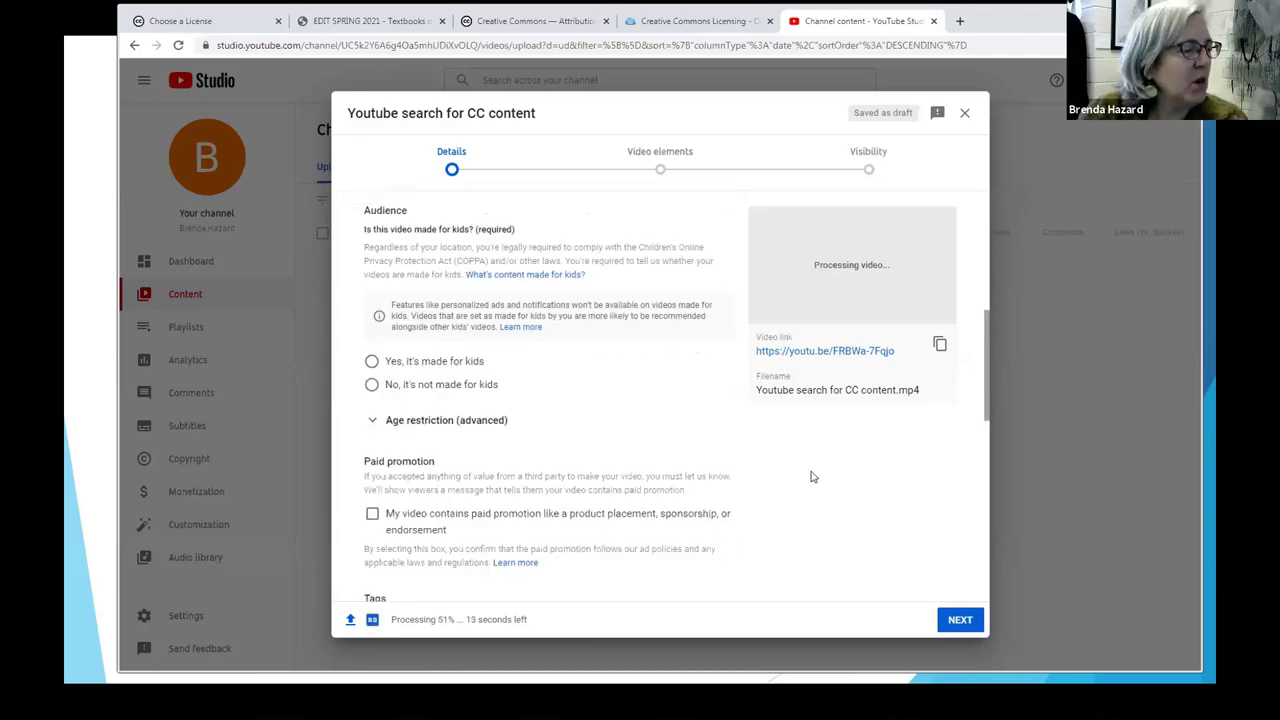
scroll(827, 477, "down", 2)
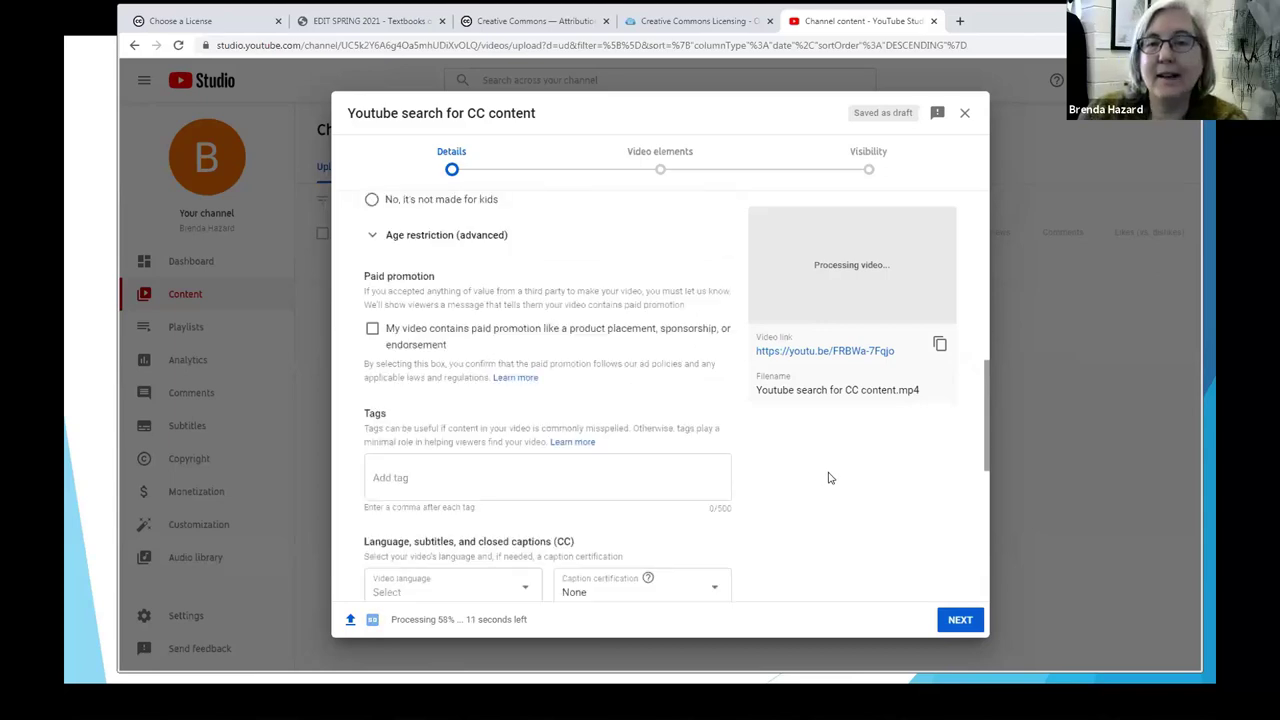
scroll(828, 478, "down", 4)
scroll(828, 481, "down", 3)
scroll(828, 481, "down", 1)
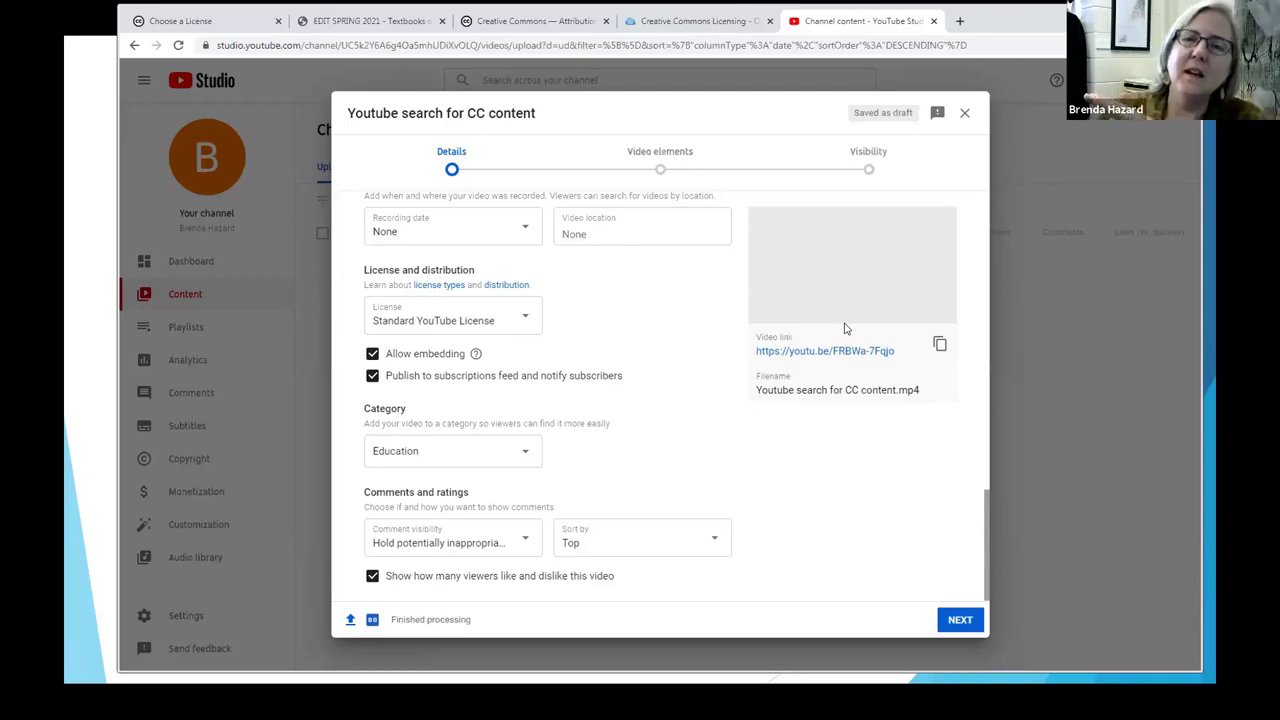
mouse_move(830, 320)
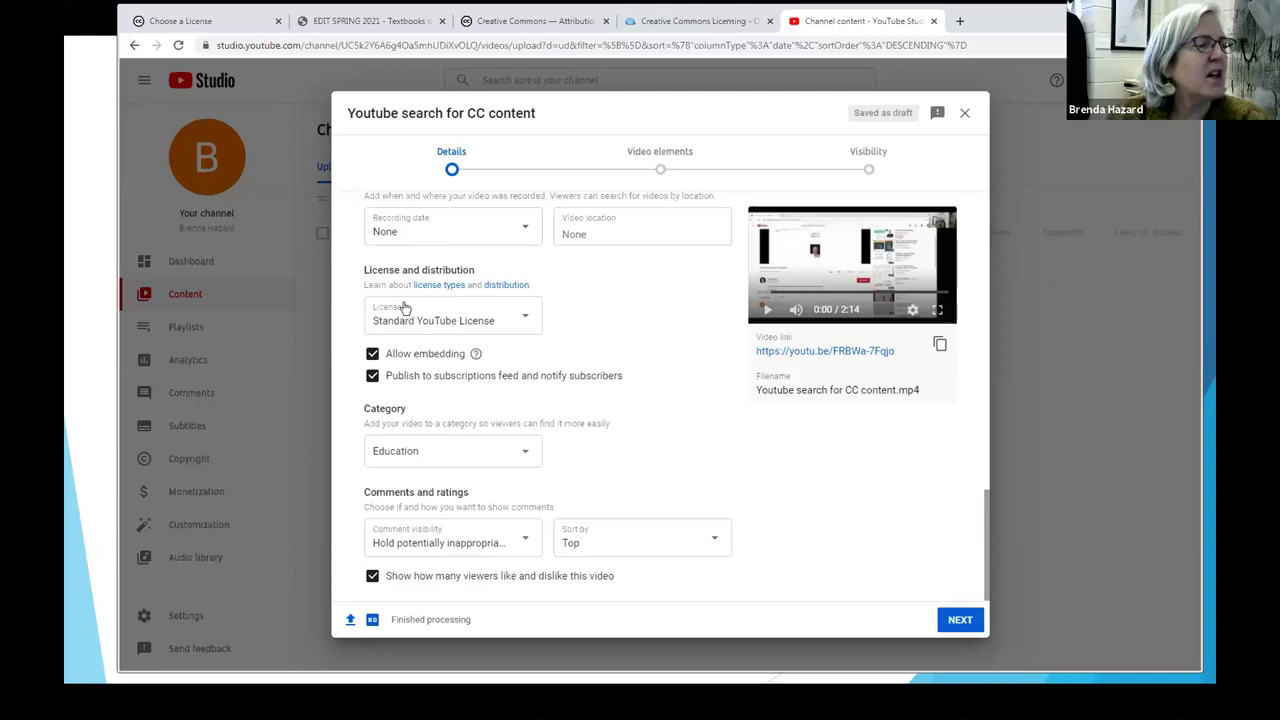
Step: Set the license to Creative Commons - Attribution and try to continue
left_click(527, 319)
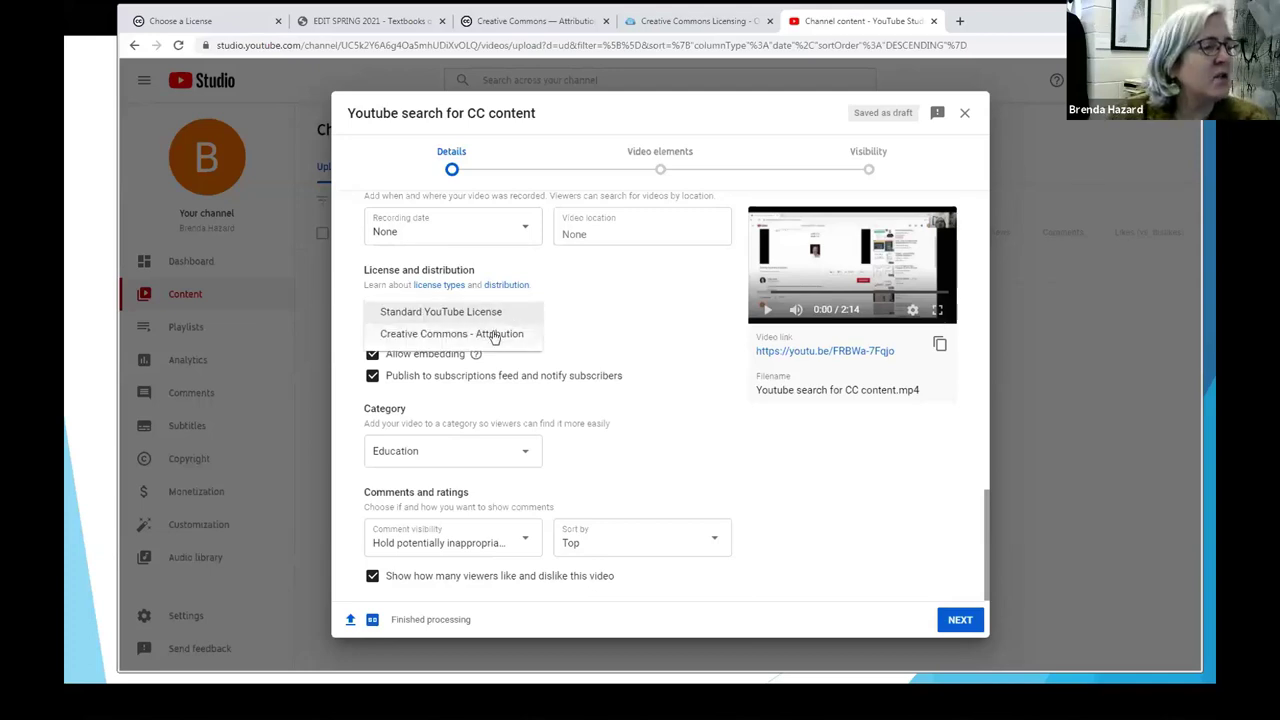
left_click(493, 336)
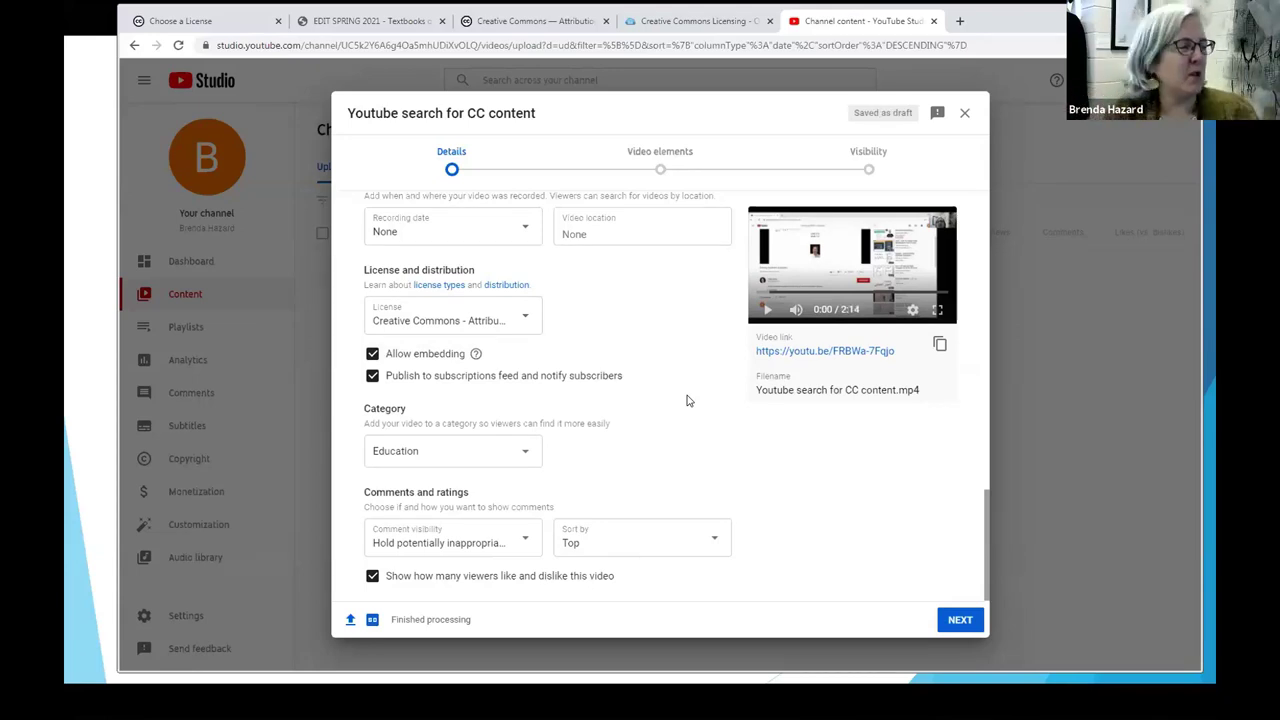
left_click(952, 615)
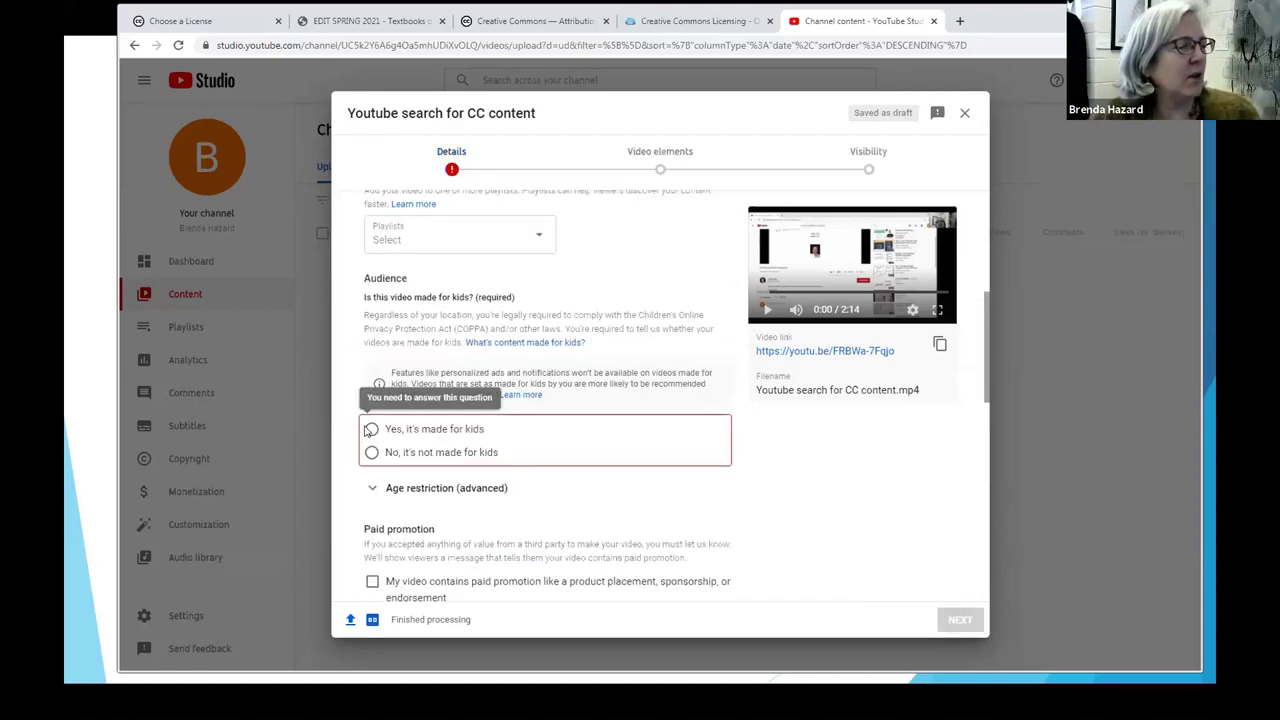
Step: Mark the video 'Yes, it's made for kids' and advance past Video elements to Visibility
left_click(372, 429)
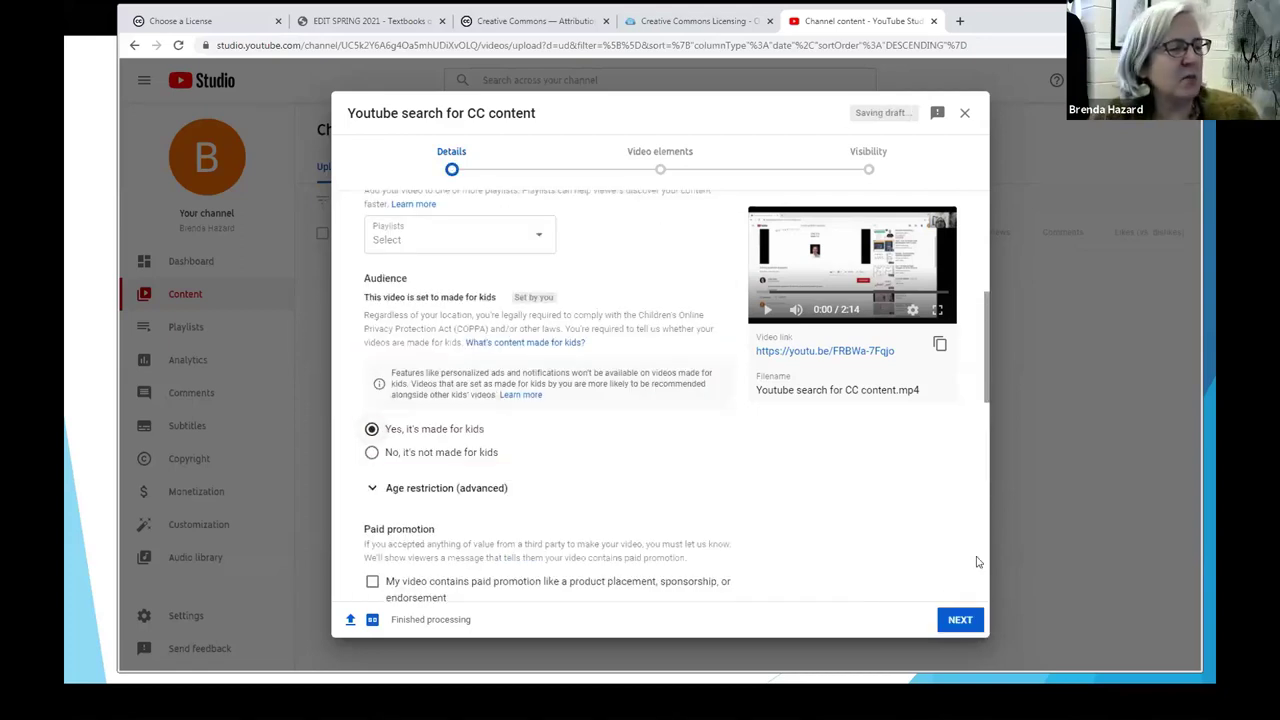
left_click(958, 619)
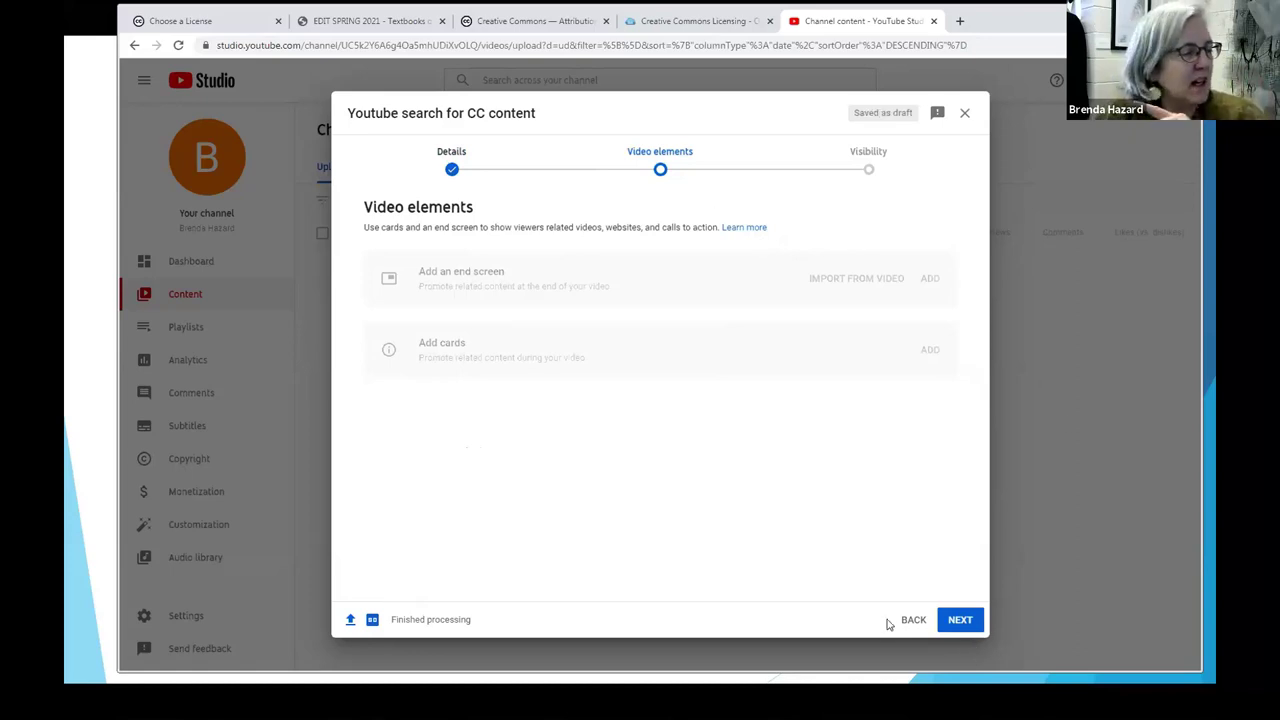
left_click(960, 620)
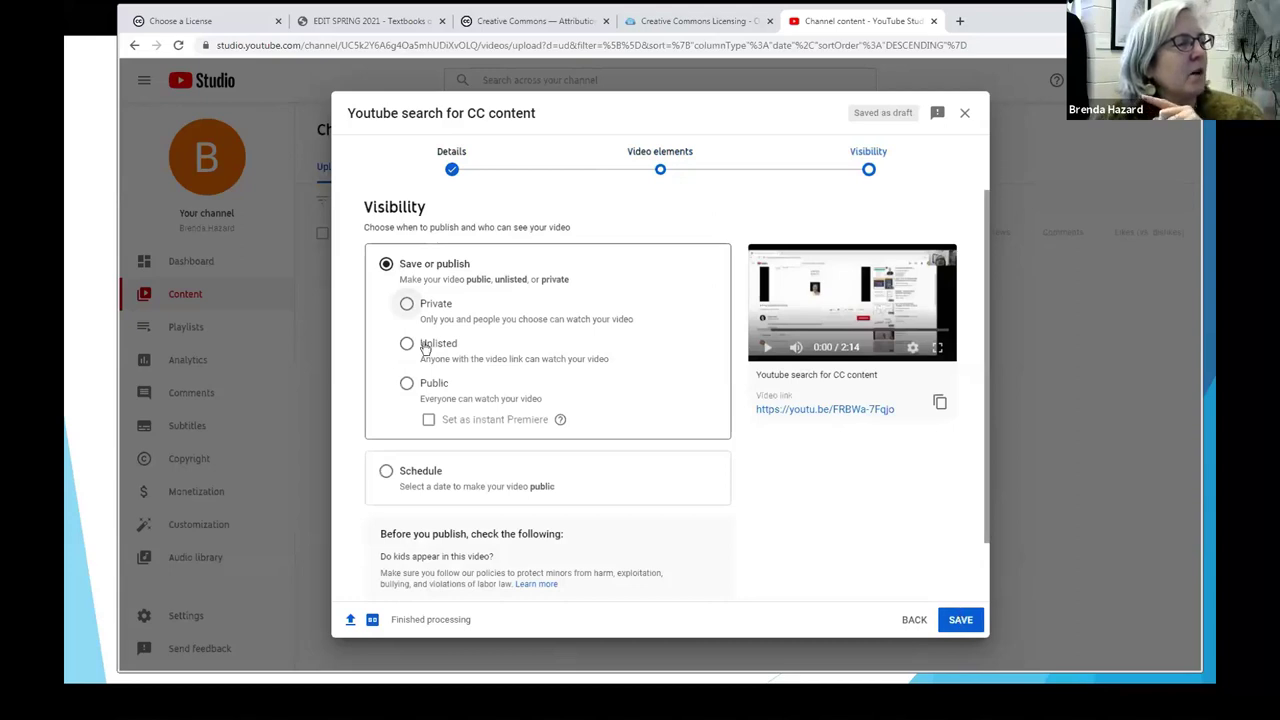
Step: Set visibility to Public, publish the video, and close the Video published confirmation
left_click(406, 385)
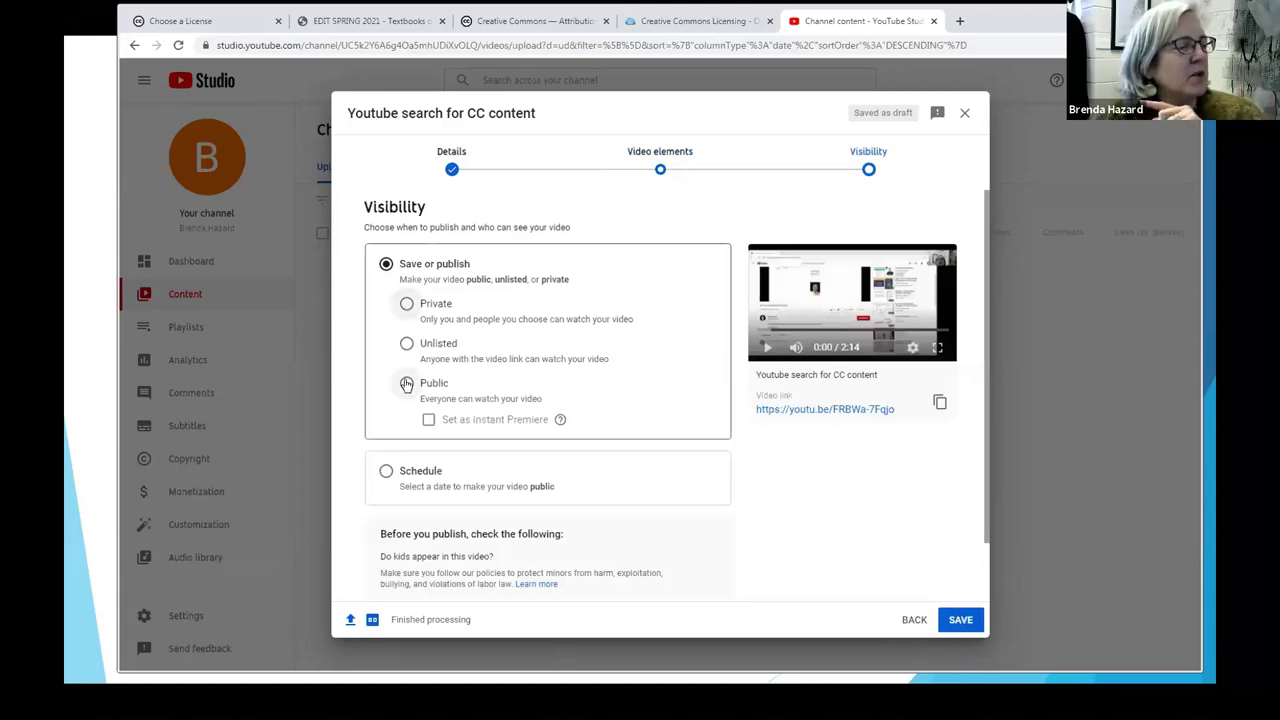
left_click(952, 620)
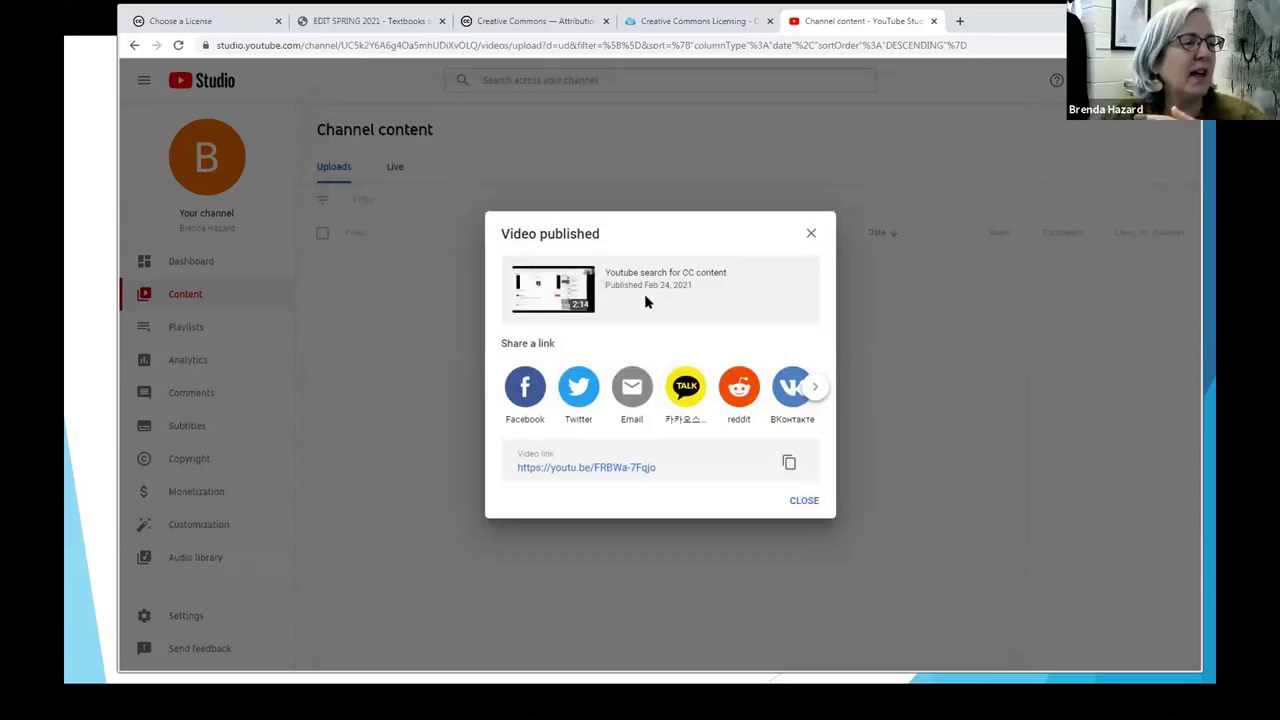
left_click(810, 235)
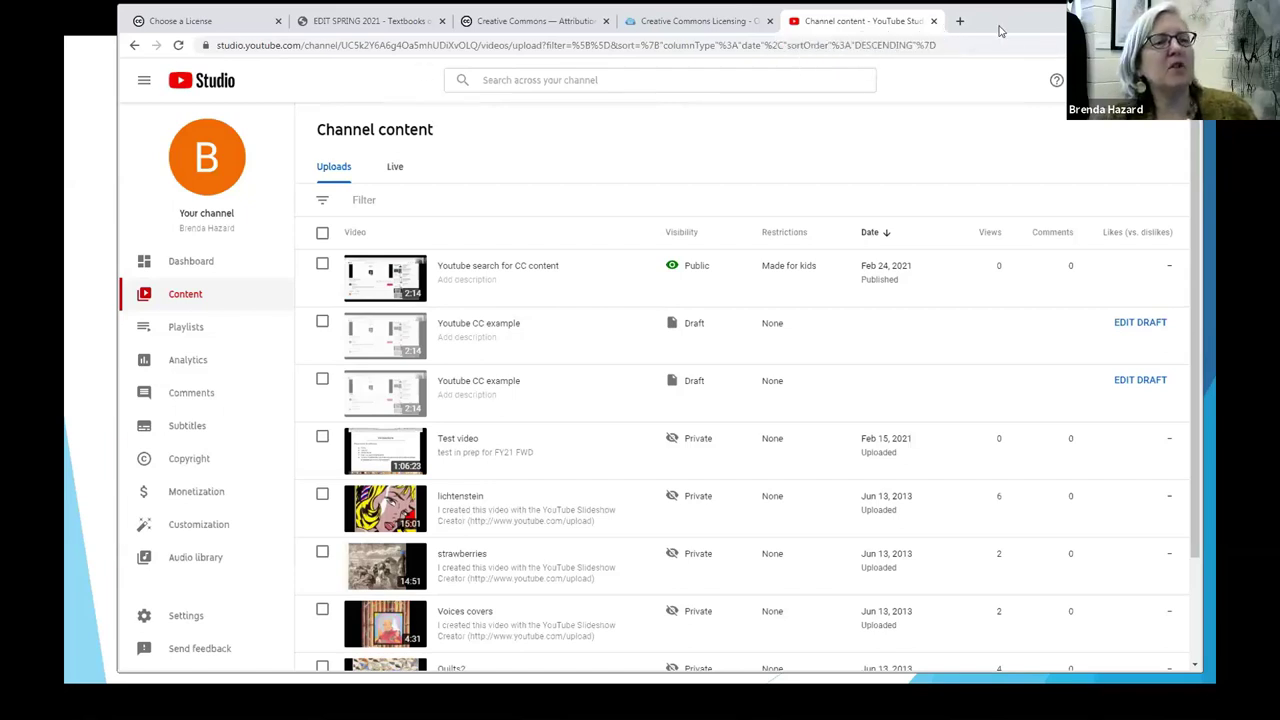
Step: Open a new blank Chrome tab beside YouTube Studio
left_click(959, 21)
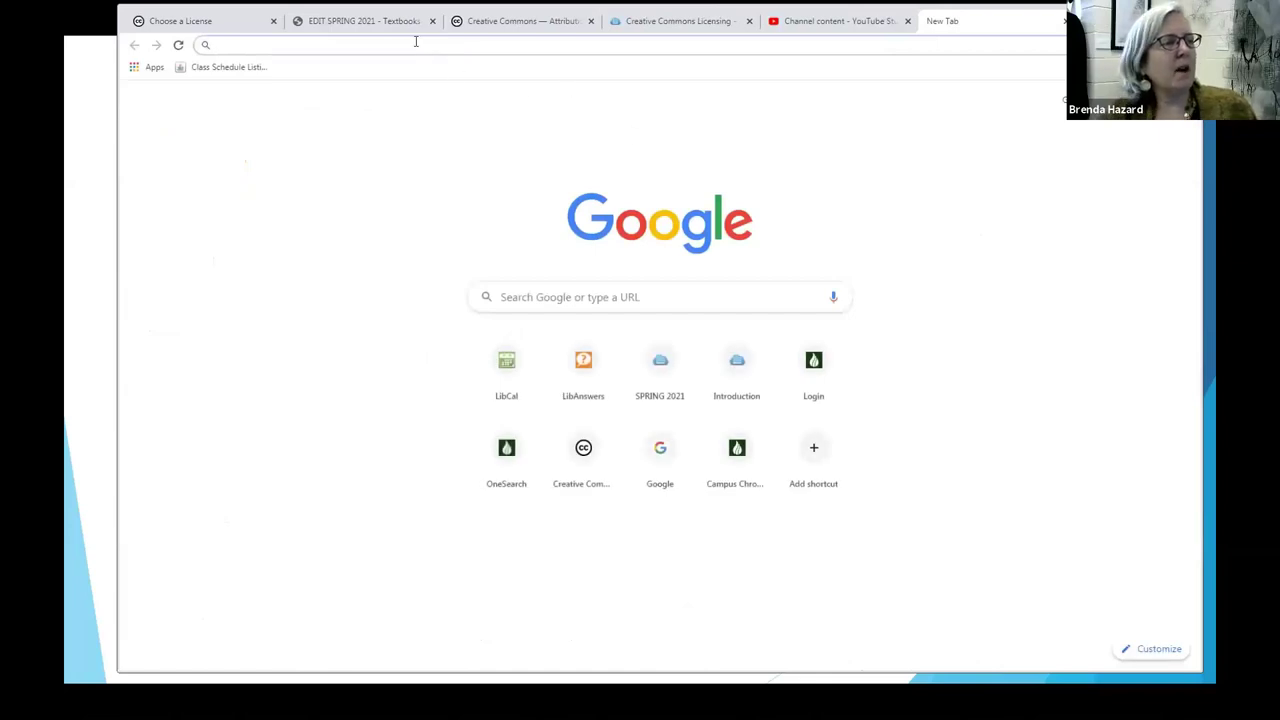
Step: Go to youtube.com and rerun the past search 'solving quadratic equations'
type("youtube.co")
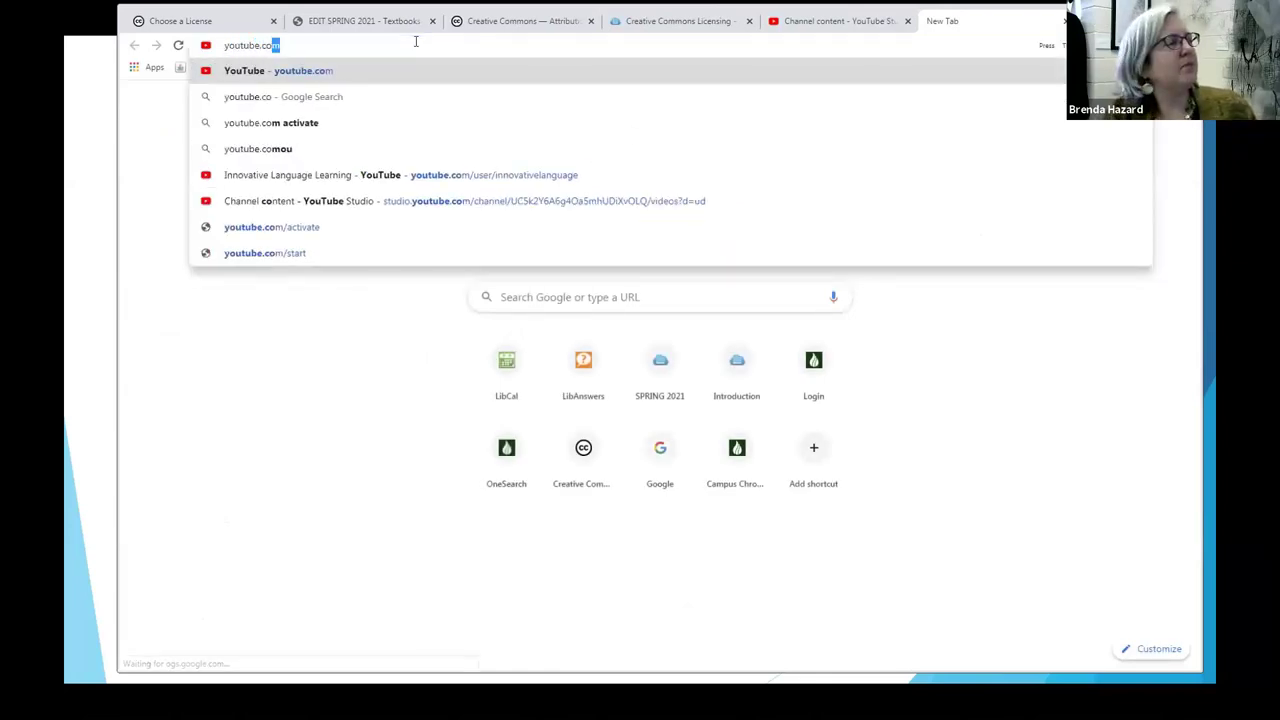
key("Return")
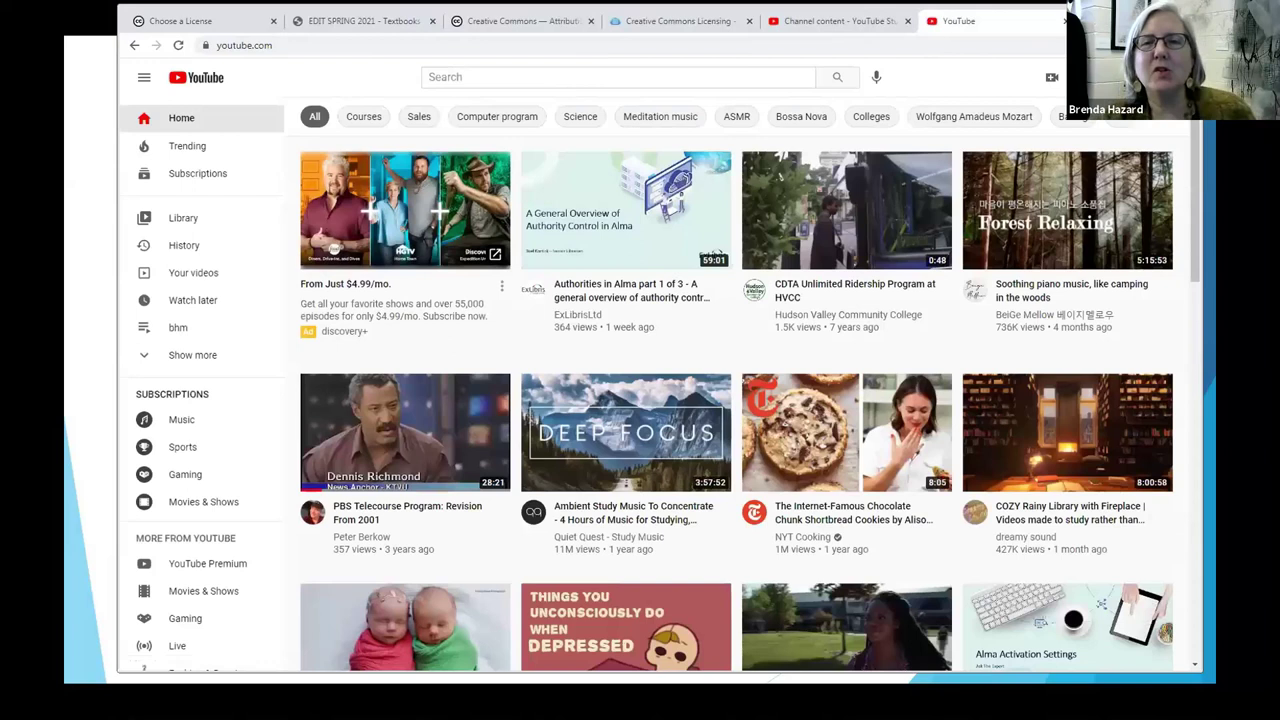
left_click(517, 72)
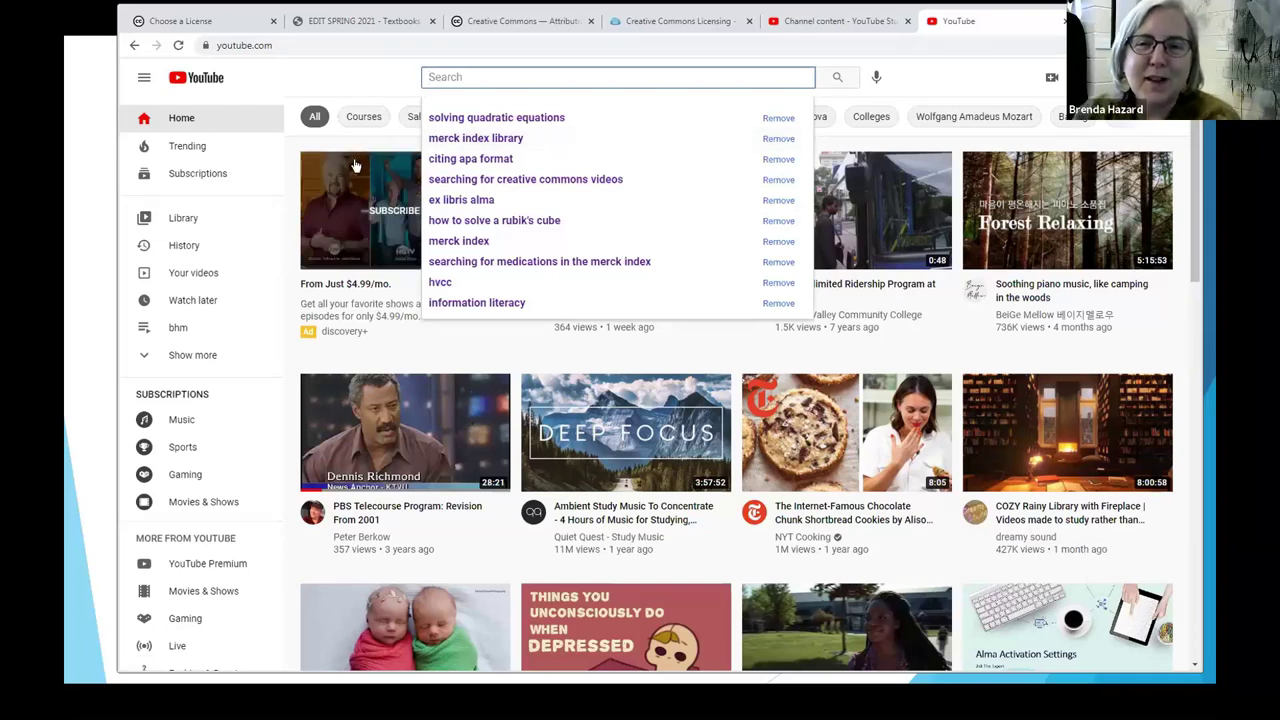
left_click(487, 119)
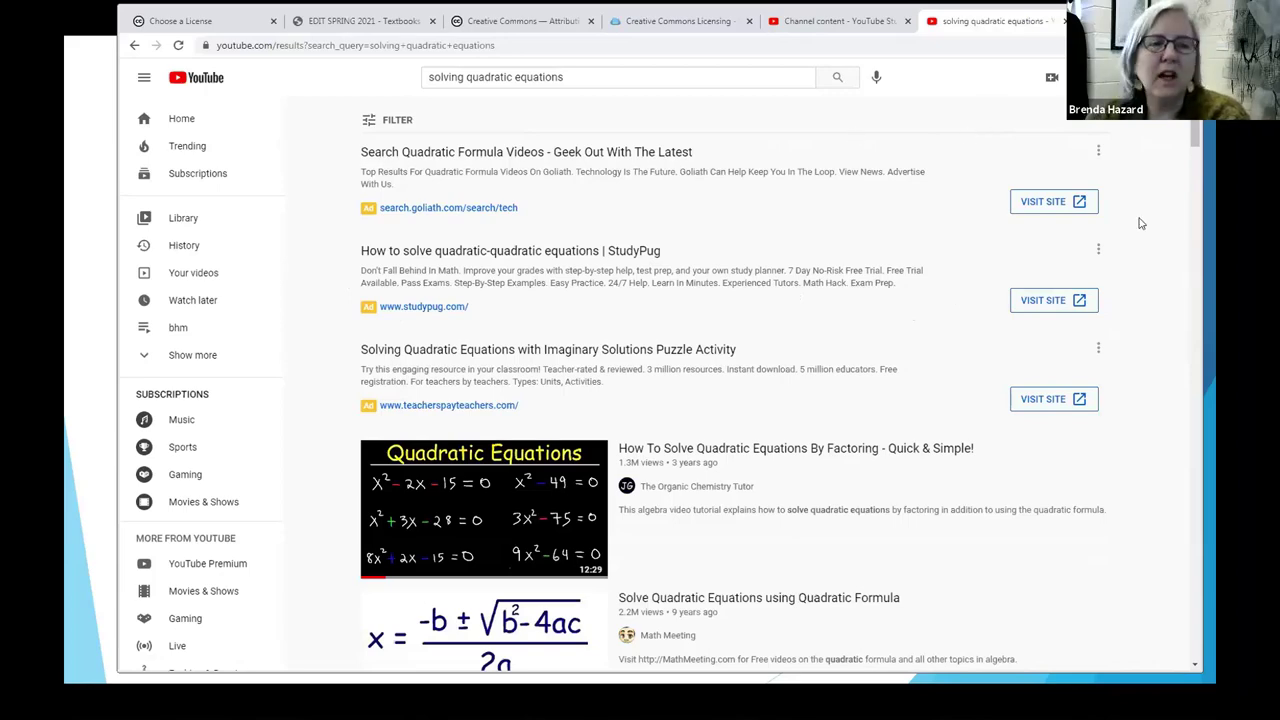
Step: Apply the Creative Commons feature filter to the 'solving quadratic equations' search results
left_click_drag(1191, 124, 1170, 110)
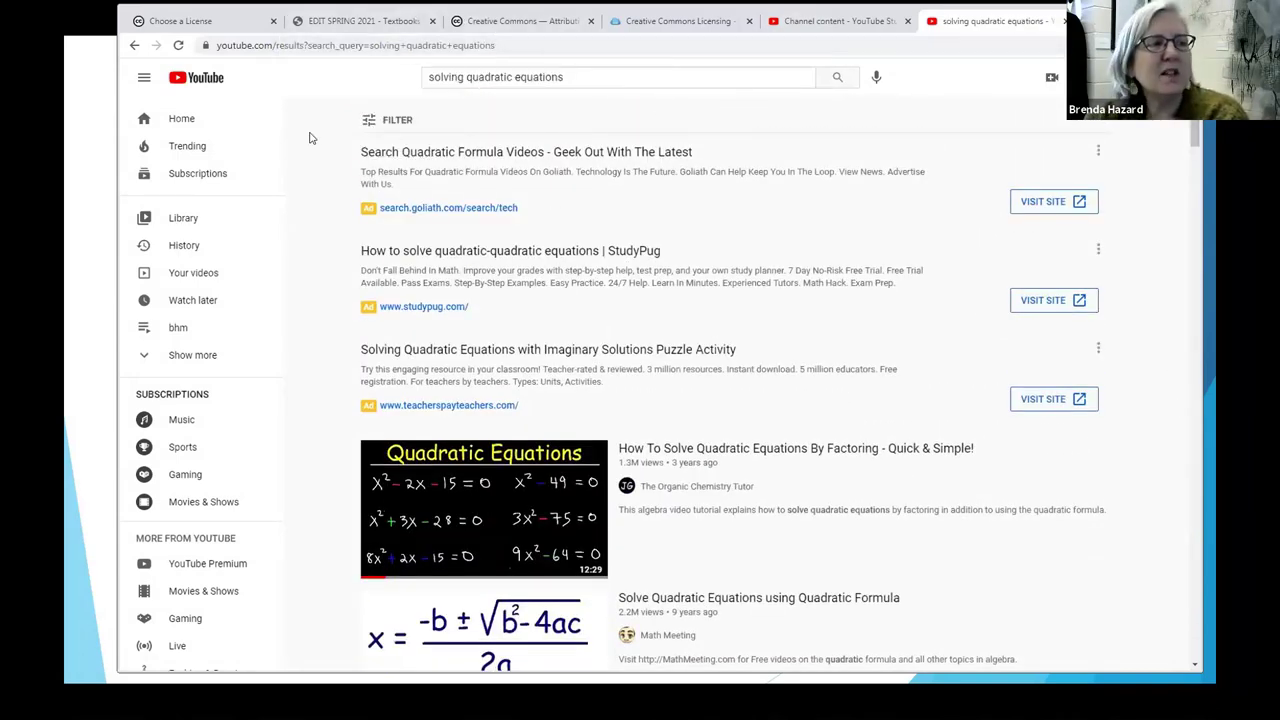
left_click(391, 121)
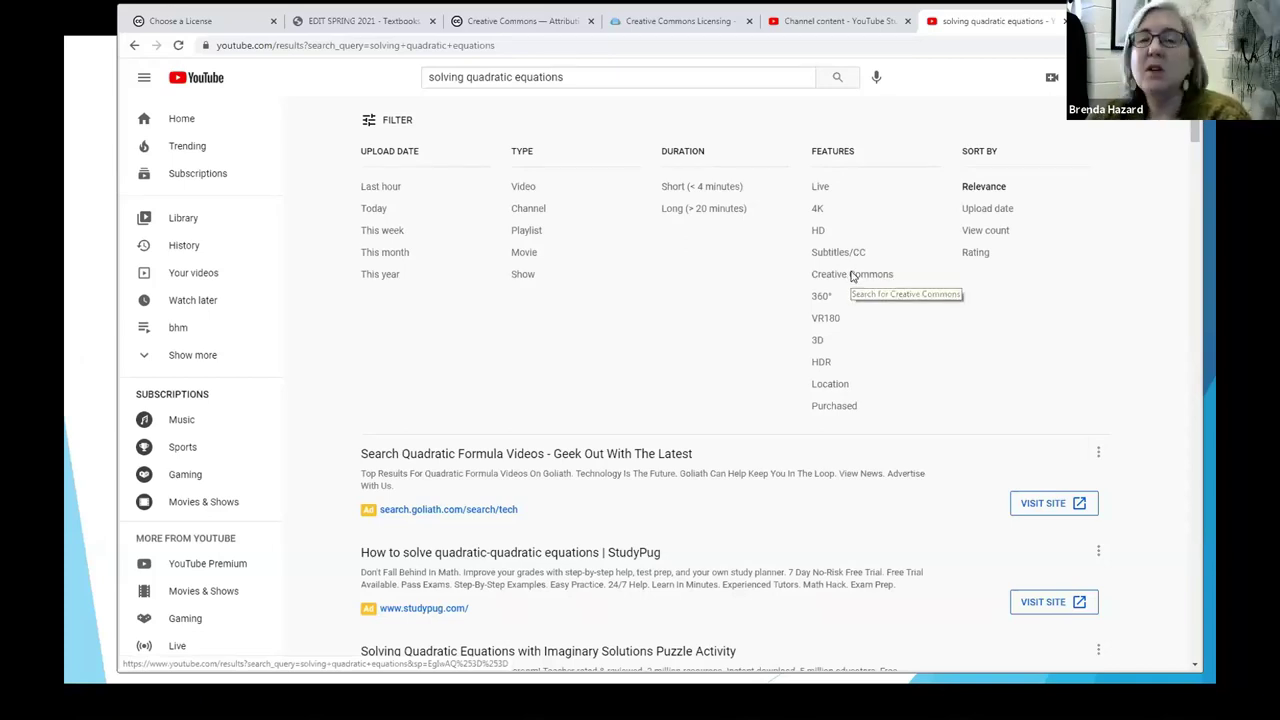
left_click(850, 273)
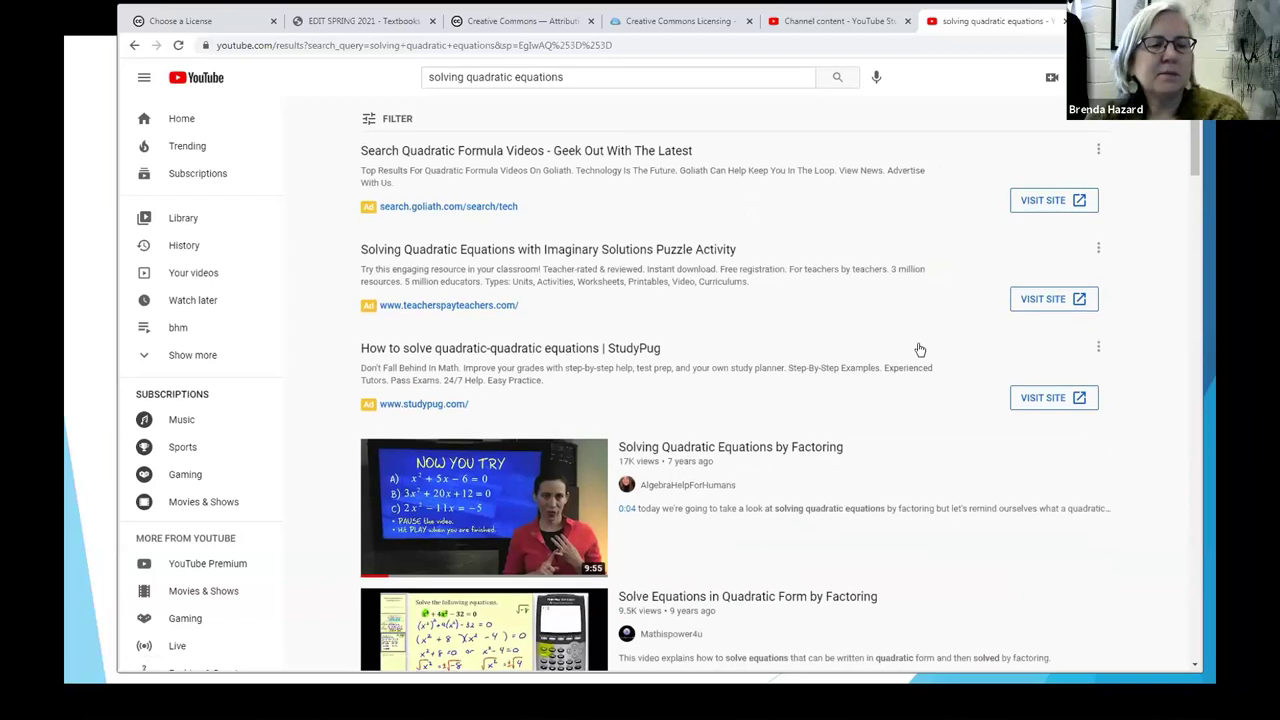
Step: Check the first factoring video's Creative Commons Attribution license, then open the College Algebra factoring video
scroll(918, 349, "down", 4)
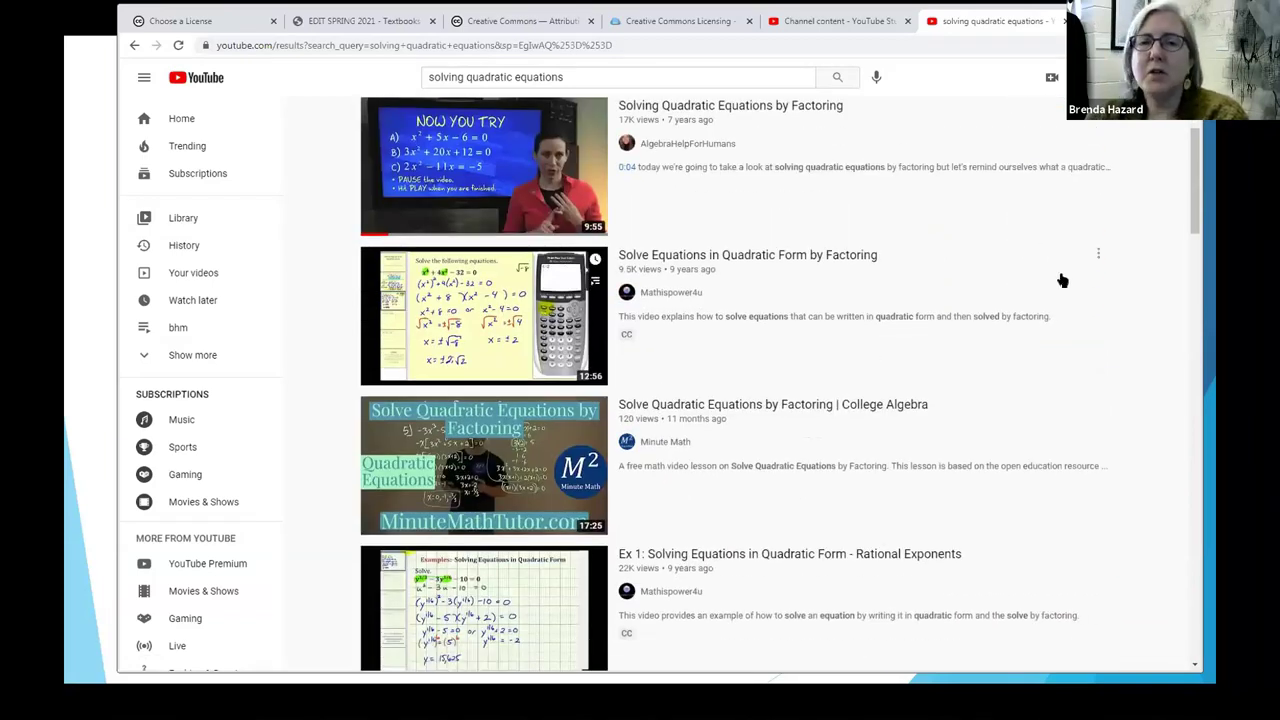
mouse_move(1038, 218)
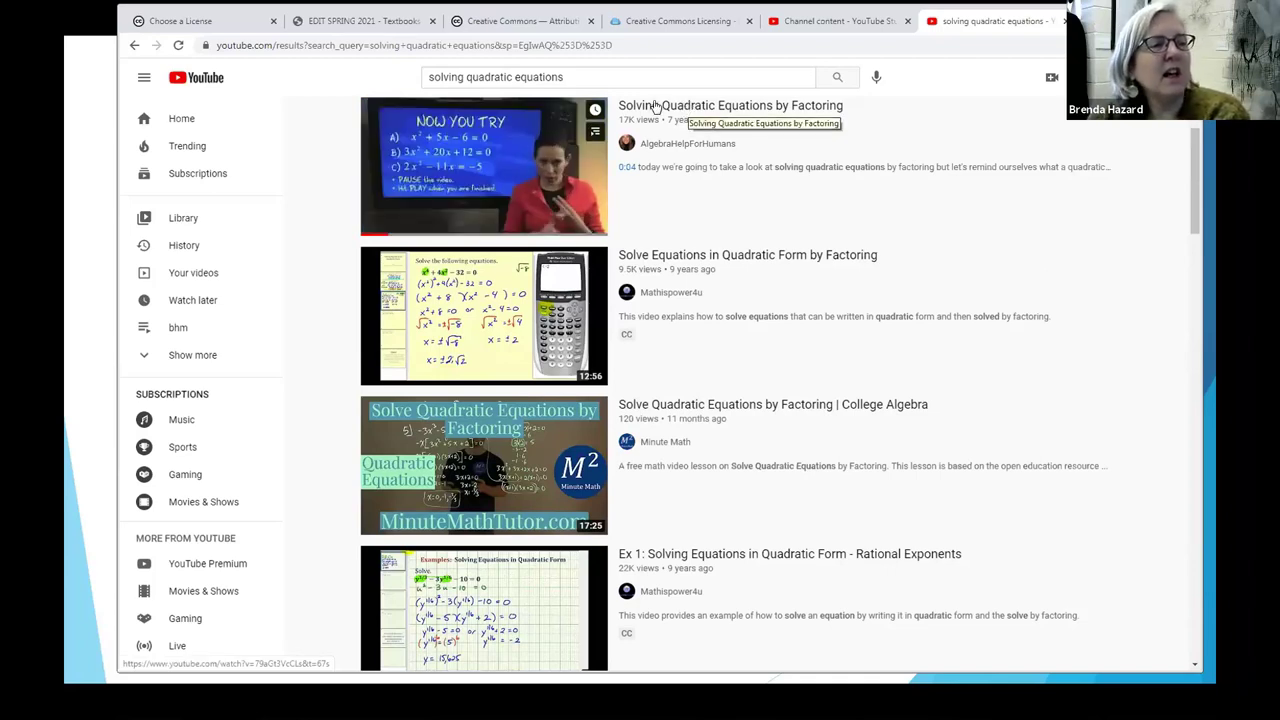
left_click(655, 105)
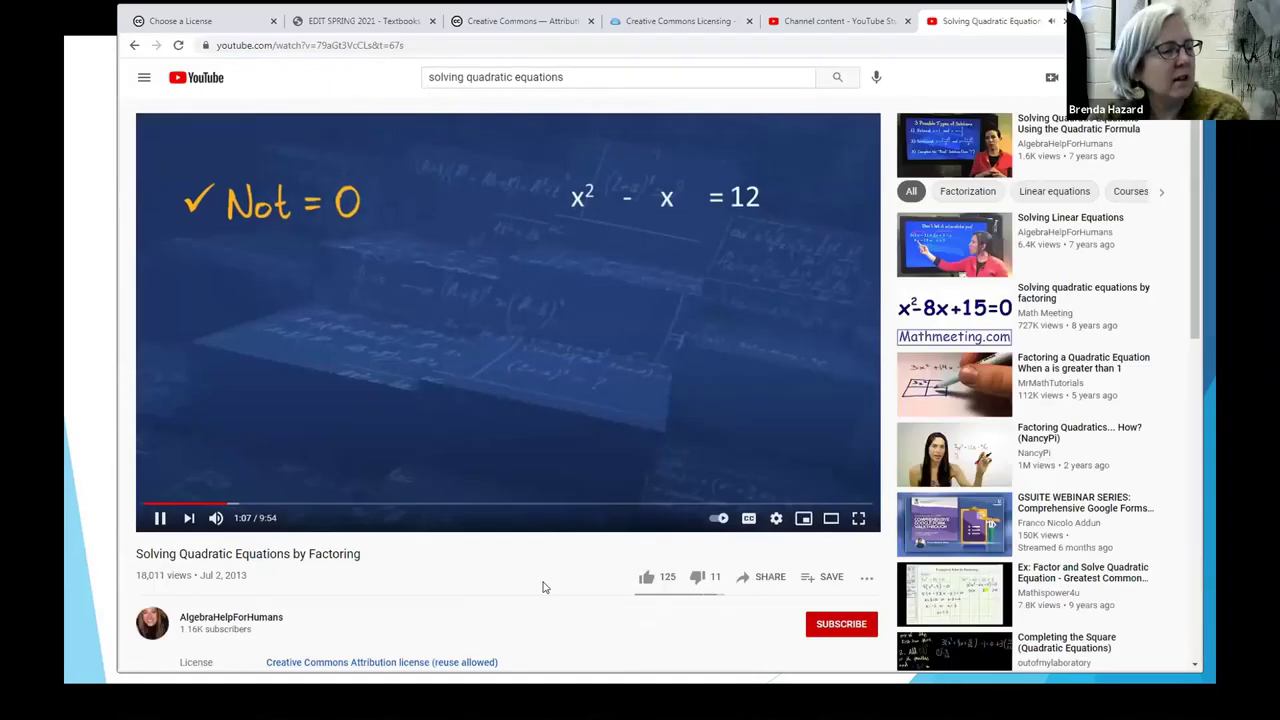
left_click(160, 518)
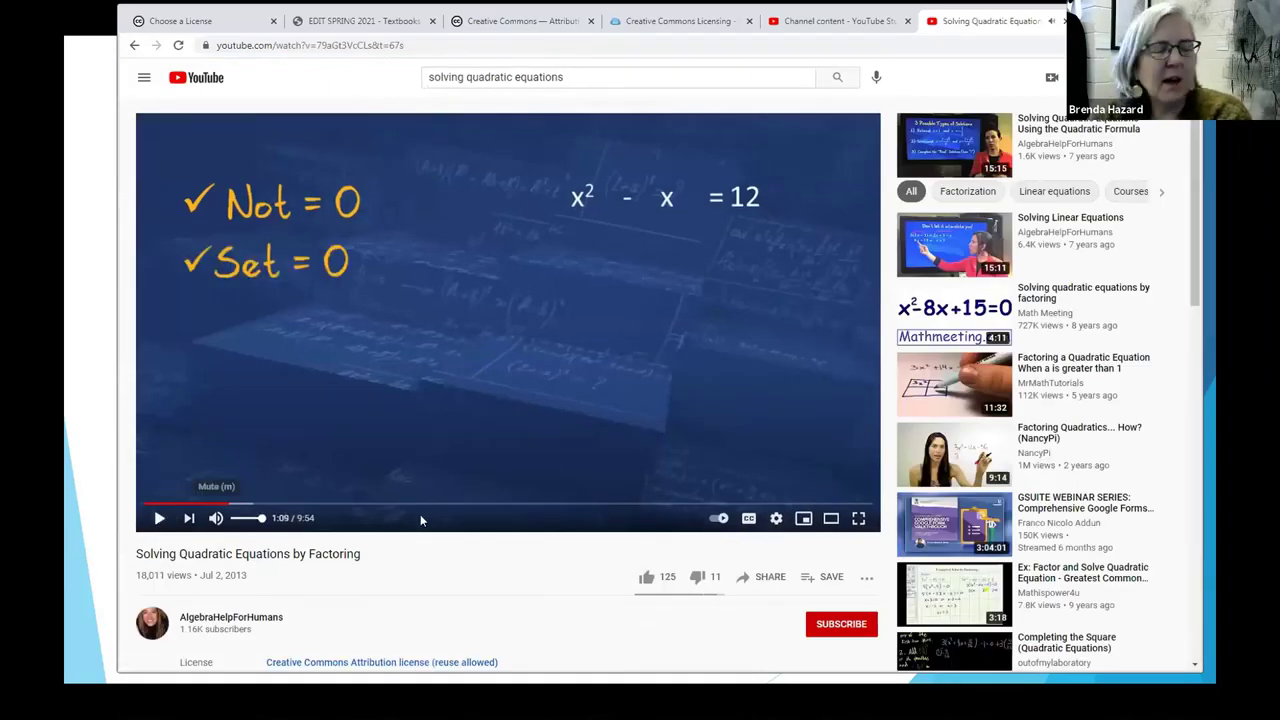
scroll(494, 434, "down", 2)
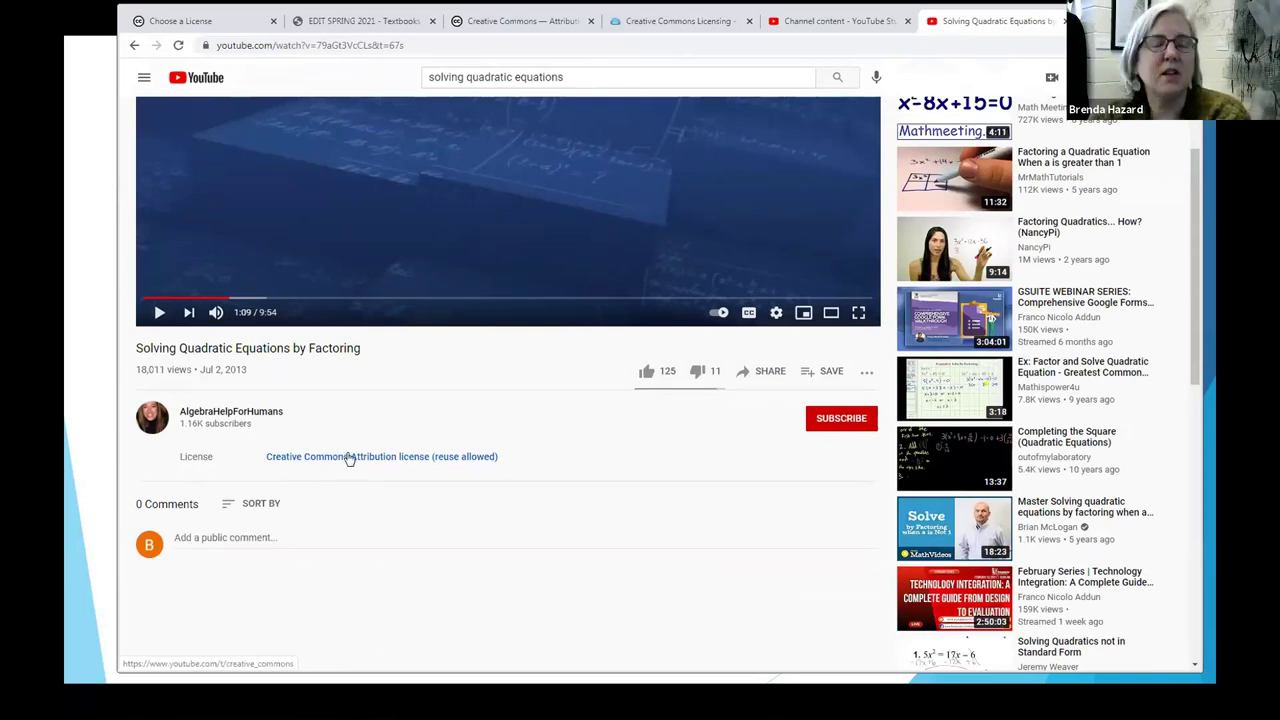
left_click(138, 45)
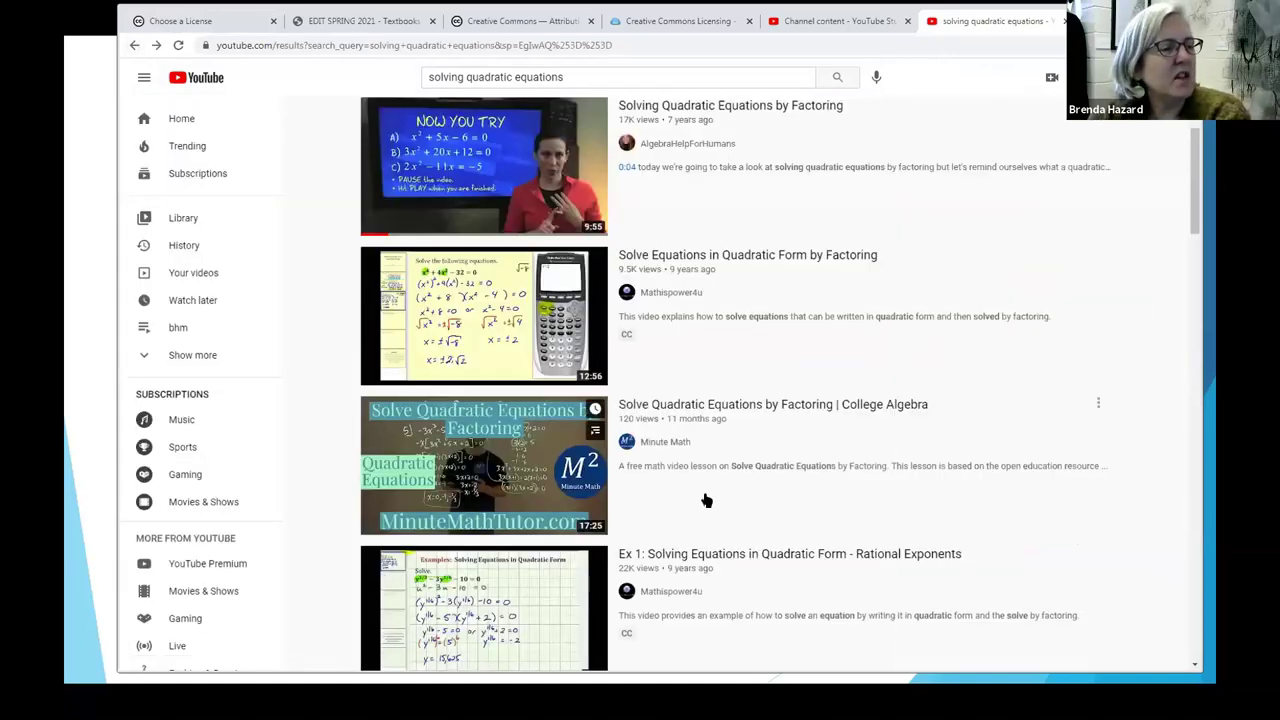
left_click(670, 410)
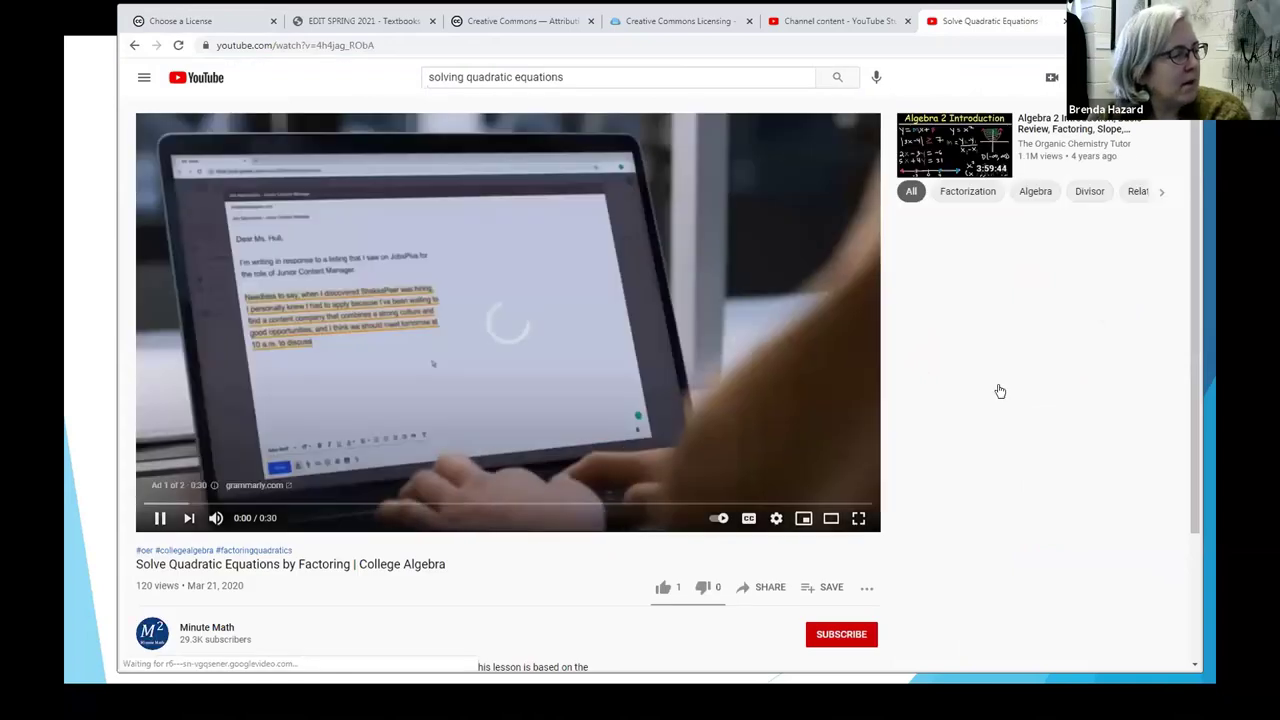
Step: Pause the ad, expand the description to its Creative Commons Attribution License v4.0, then close the tab
scroll(1000, 391, "down", 2)
left_click(160, 313)
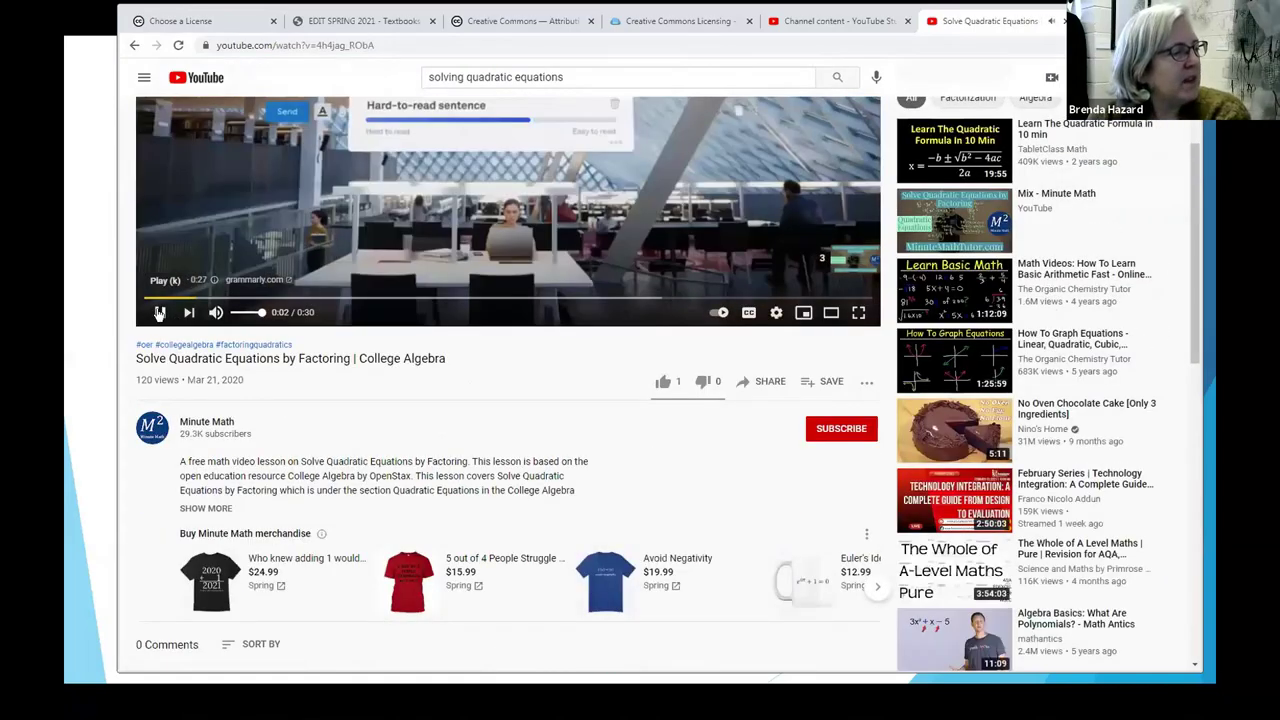
scroll(590, 387, "down", 2)
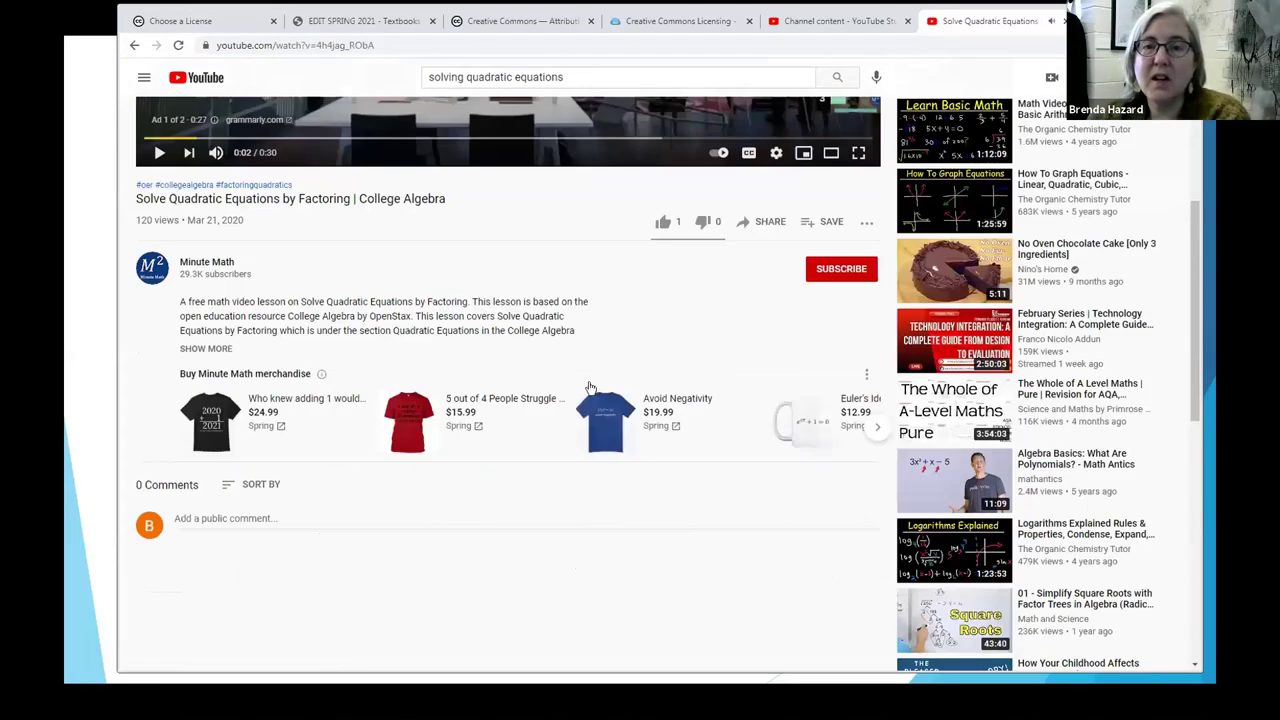
scroll(590, 387, "down", 1)
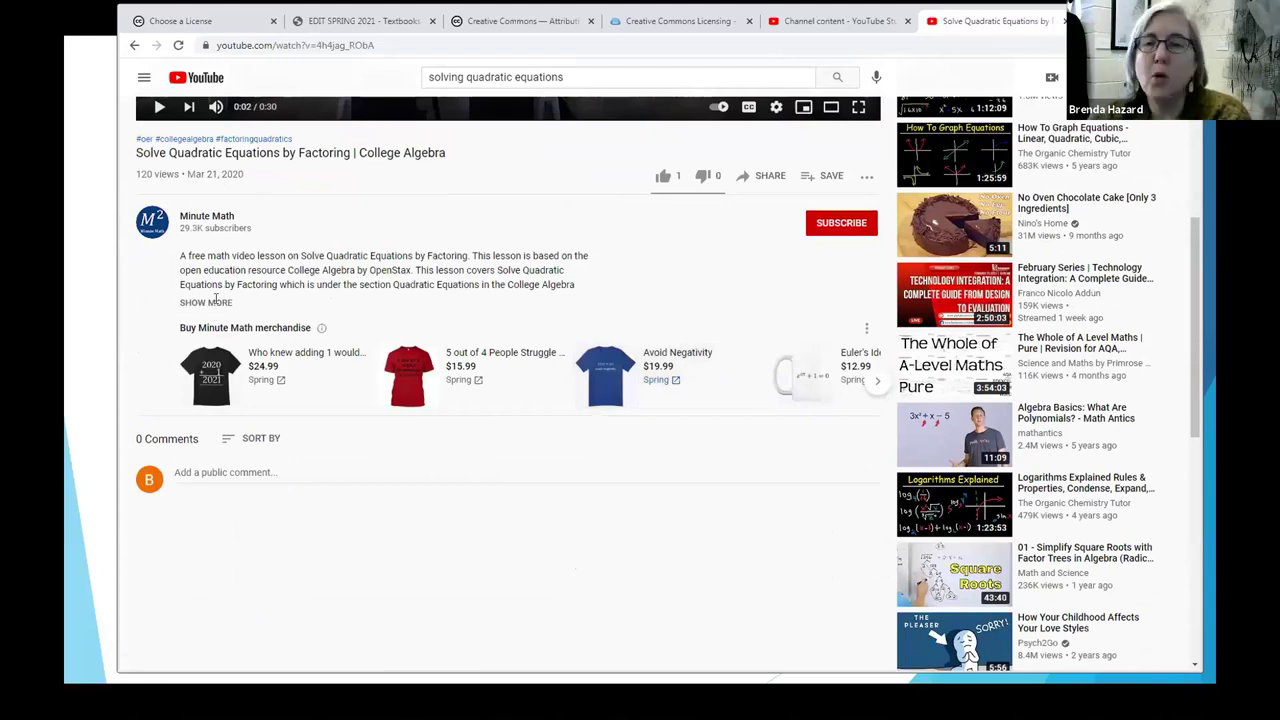
left_click(216, 301)
scroll(647, 439, "down", 1)
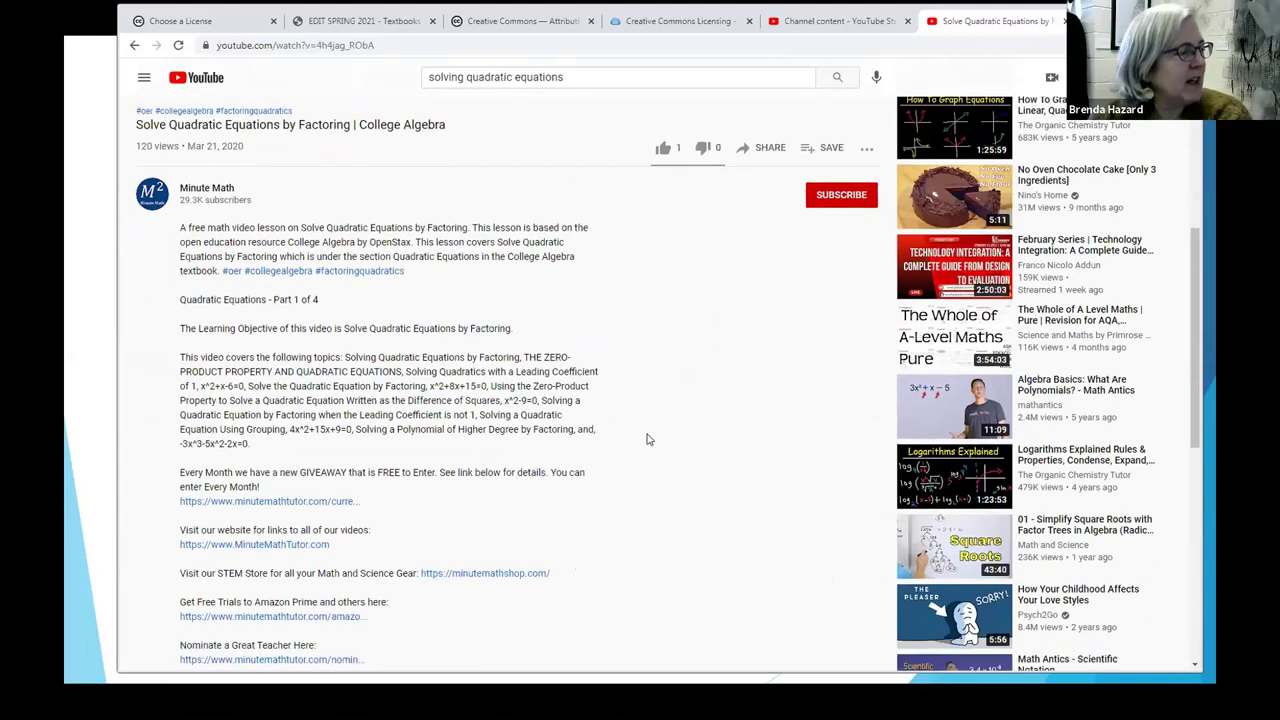
scroll(647, 439, "down", 6)
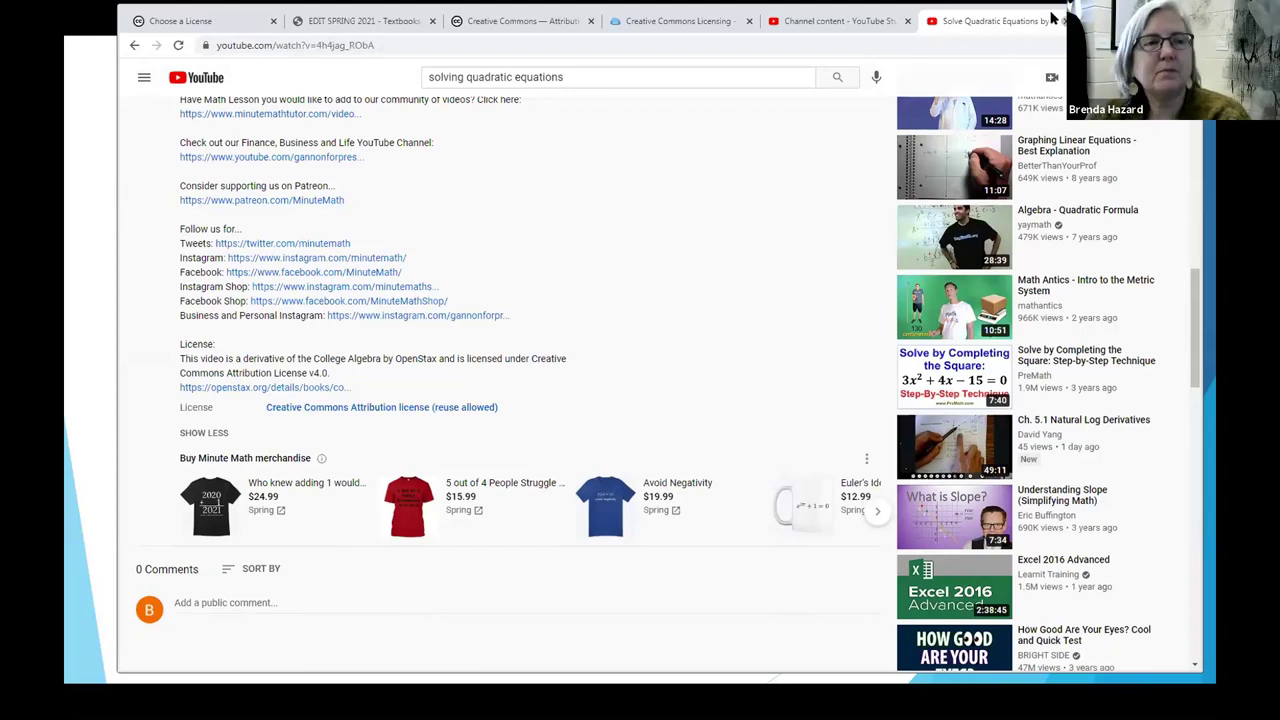
left_click(1063, 21)
Step: Close the Channel content tab and resume the slideshow, revealing Example 2's first point
left_click(932, 21)
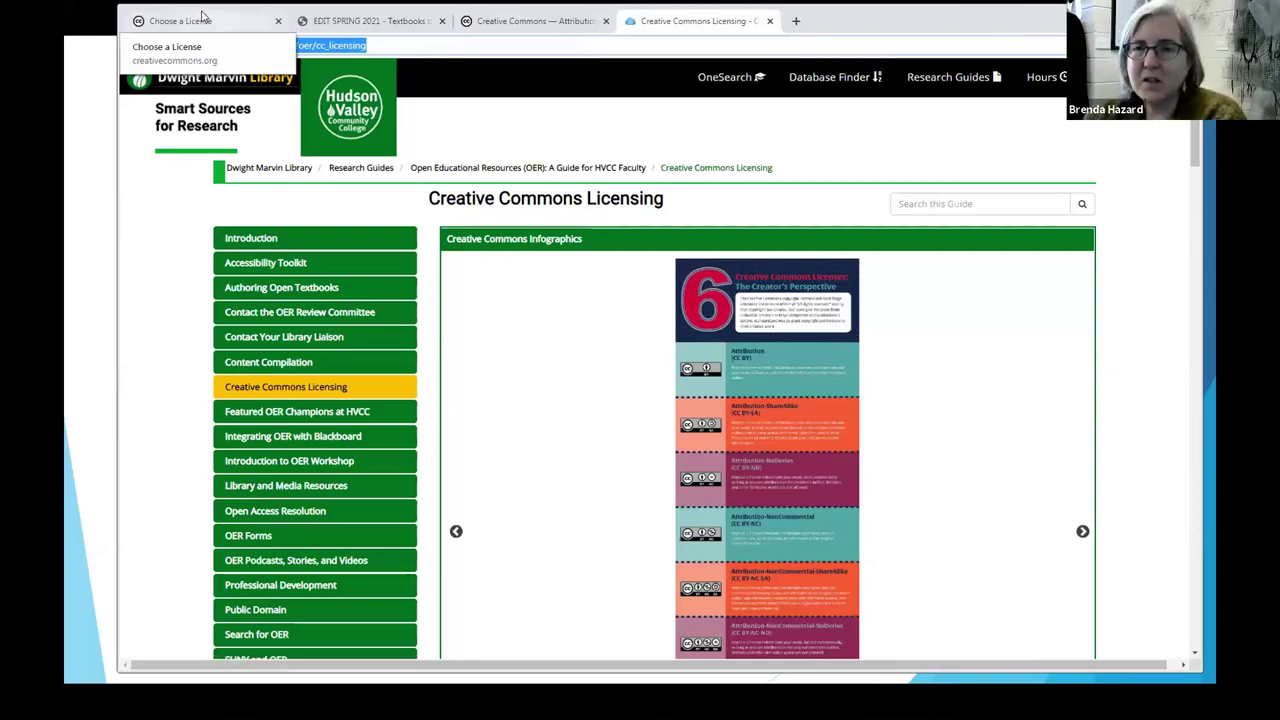
key("alt+Tab")
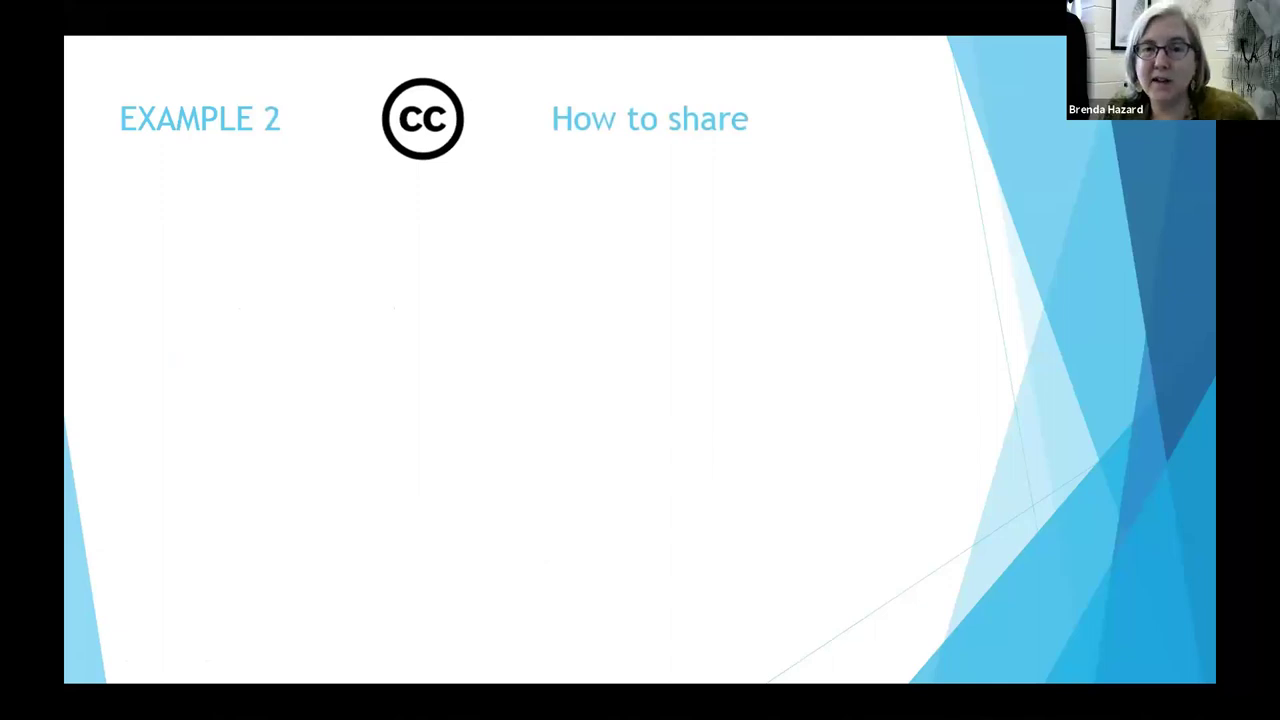
key("Right")
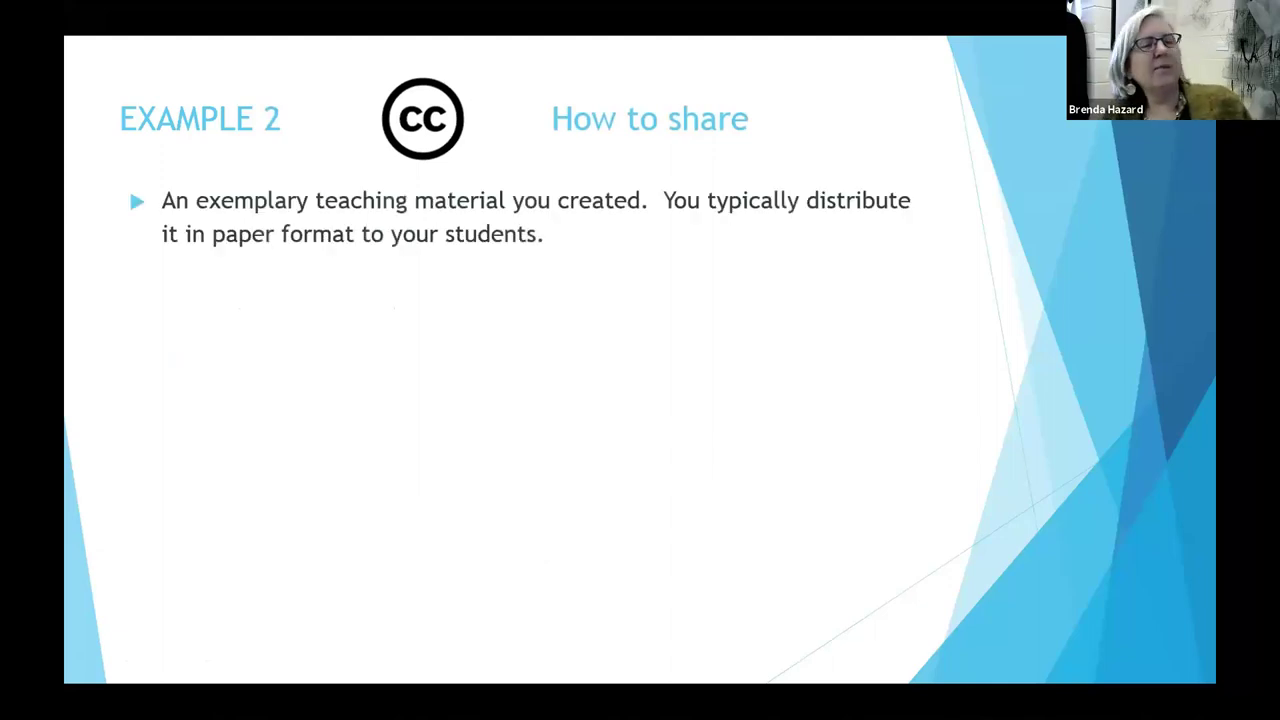
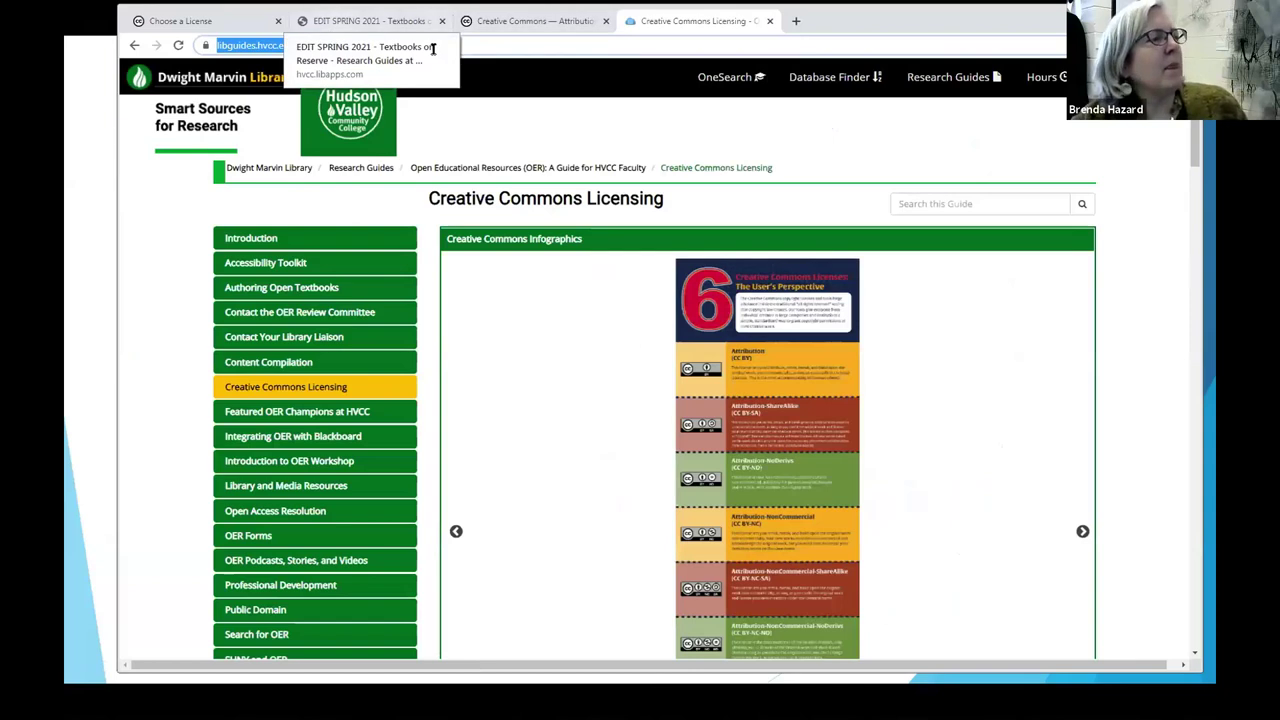
Step: Load merlot.org in a new browser tab and scroll down through the home page
left_click(795, 21)
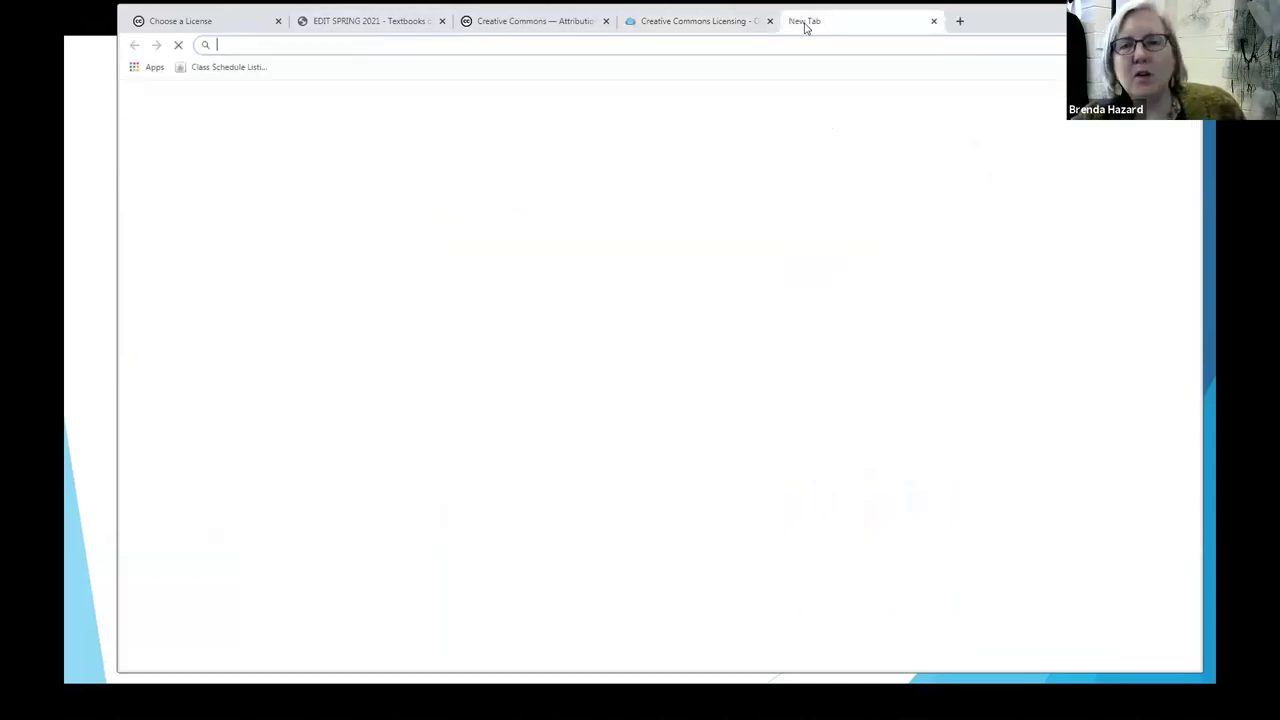
type("merlot.o")
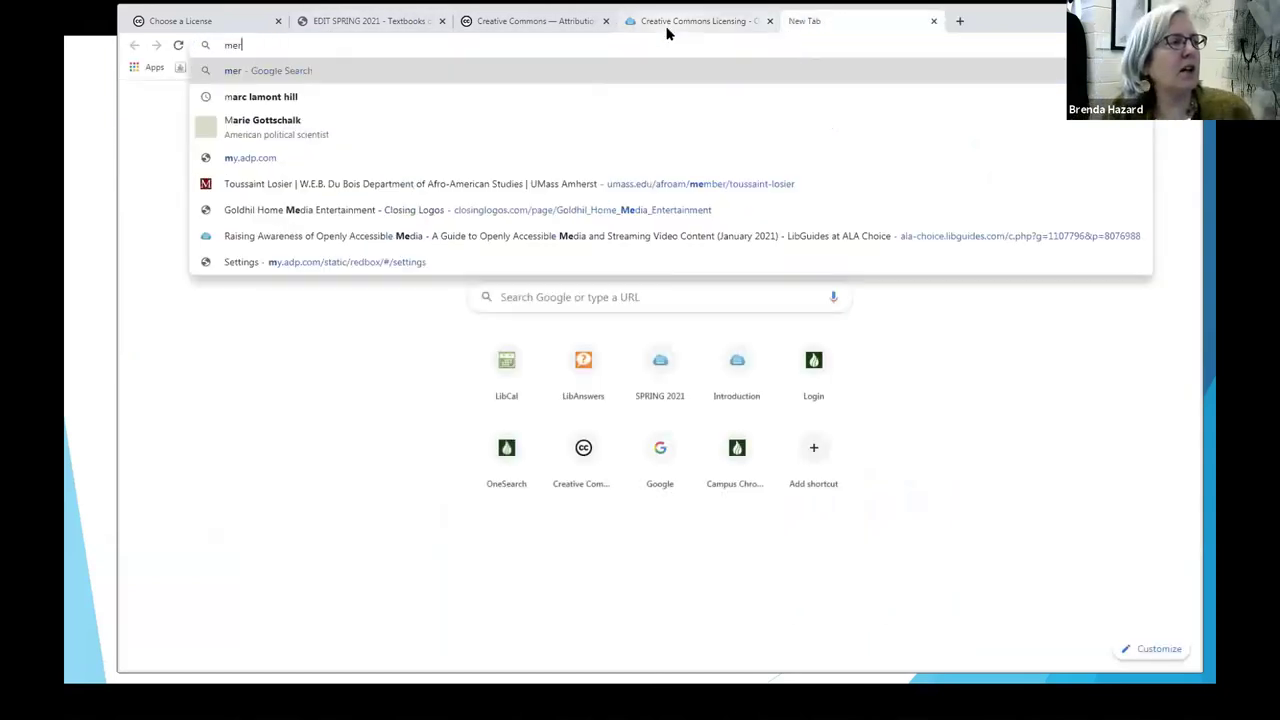
type("rg")
key("Return")
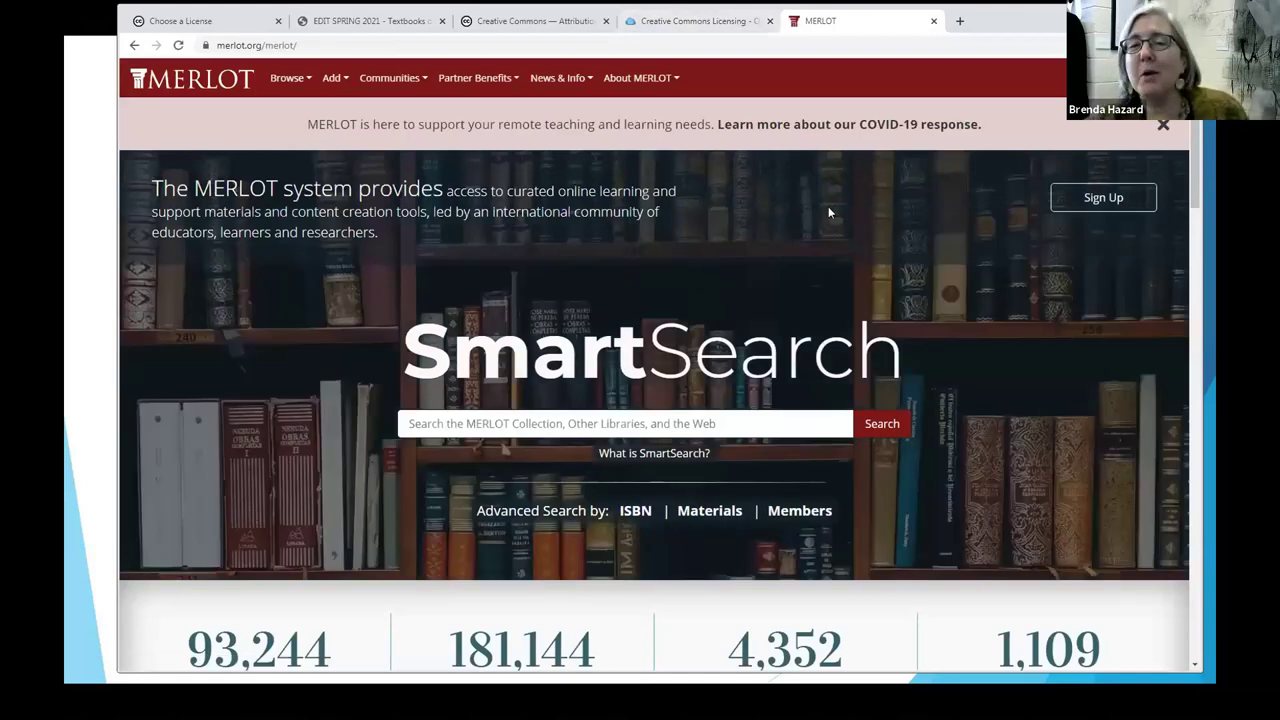
scroll(924, 281, "down", 3)
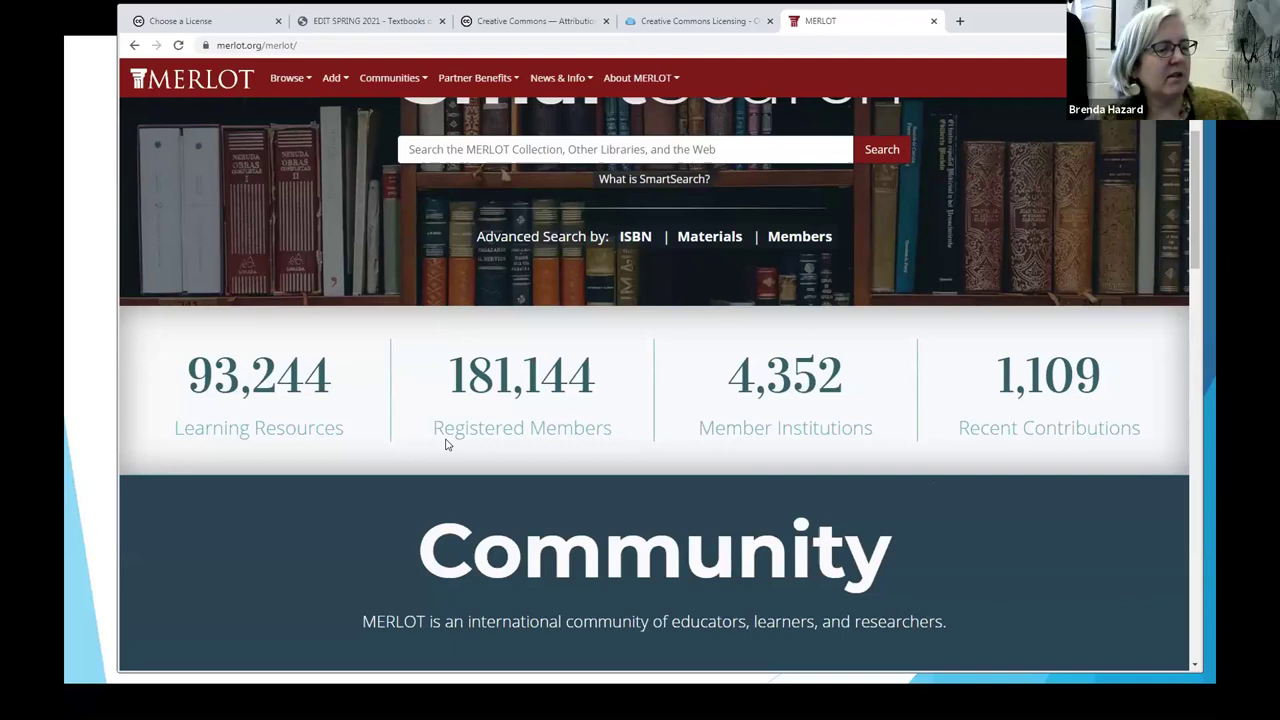
mouse_move(868, 394)
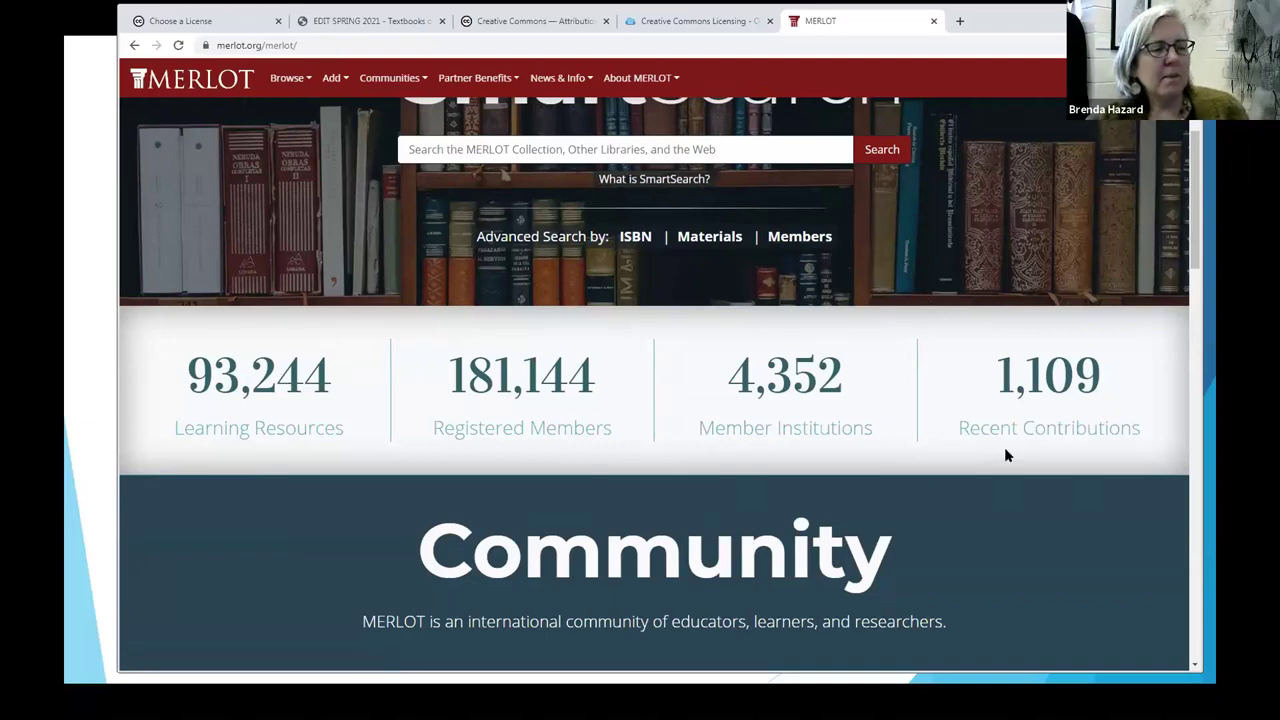
scroll(1005, 451, "down", 5)
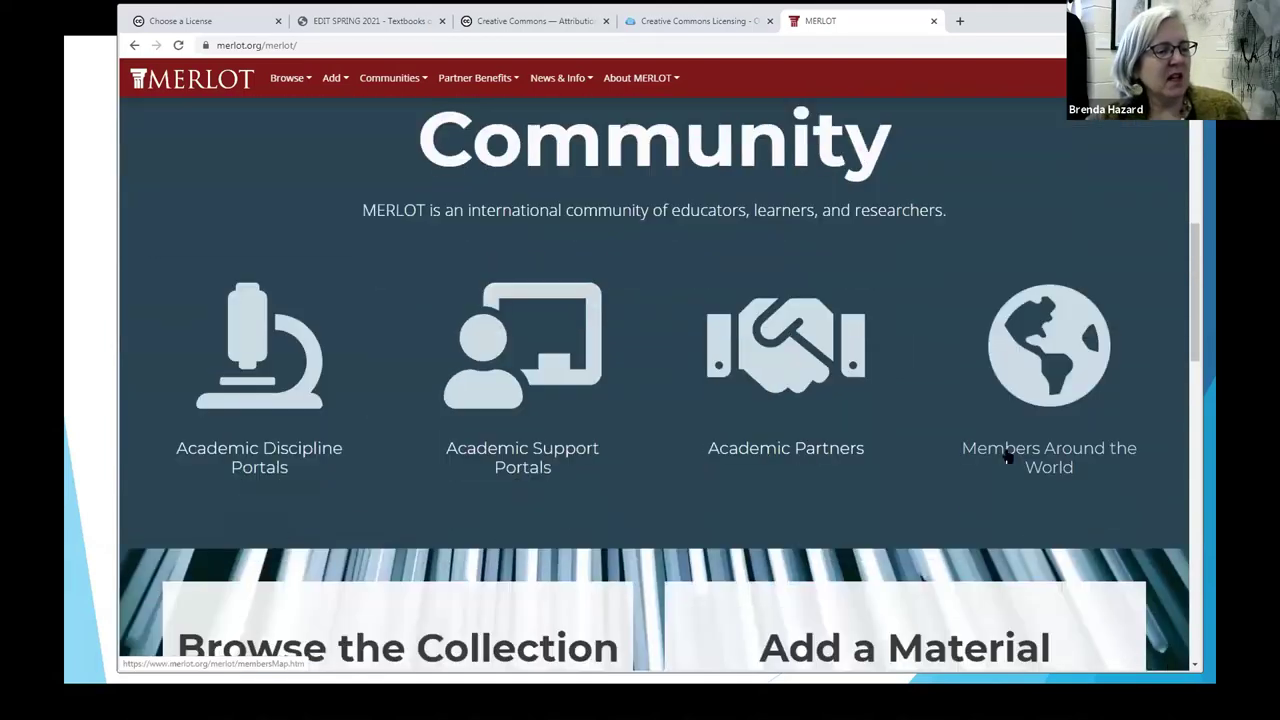
scroll(1005, 453, "down", 4)
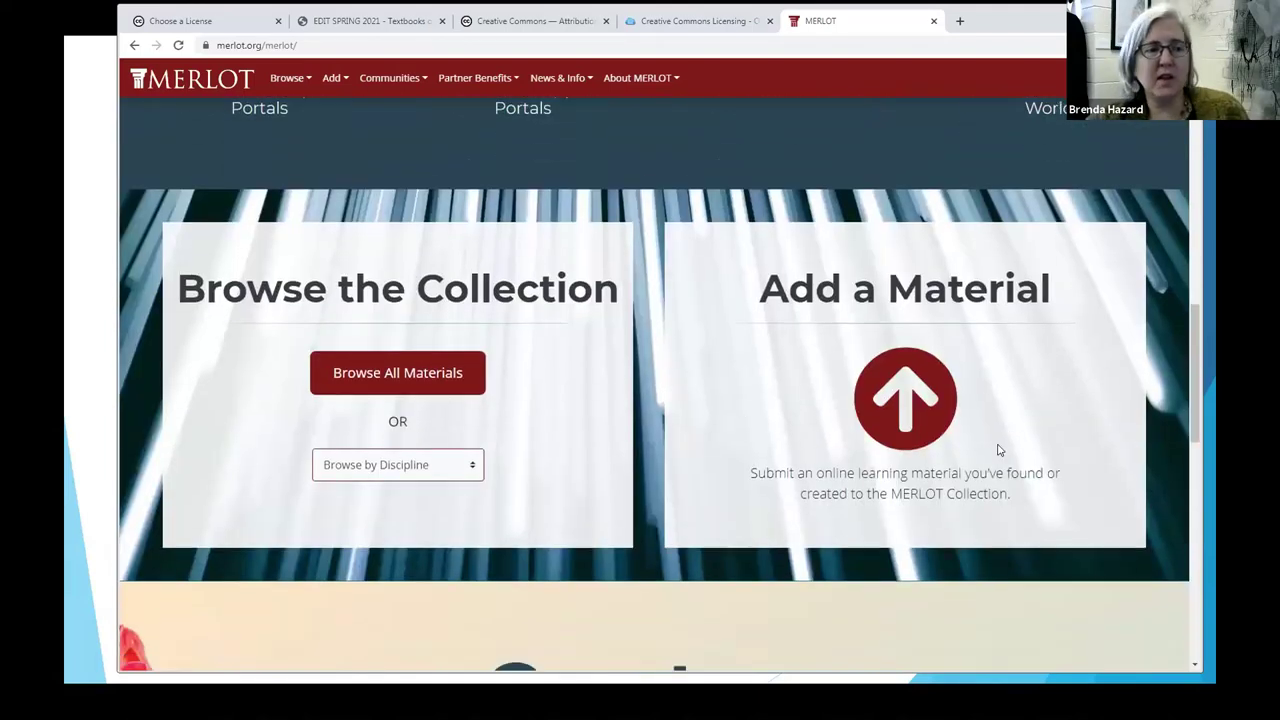
scroll(998, 451, "down", 2)
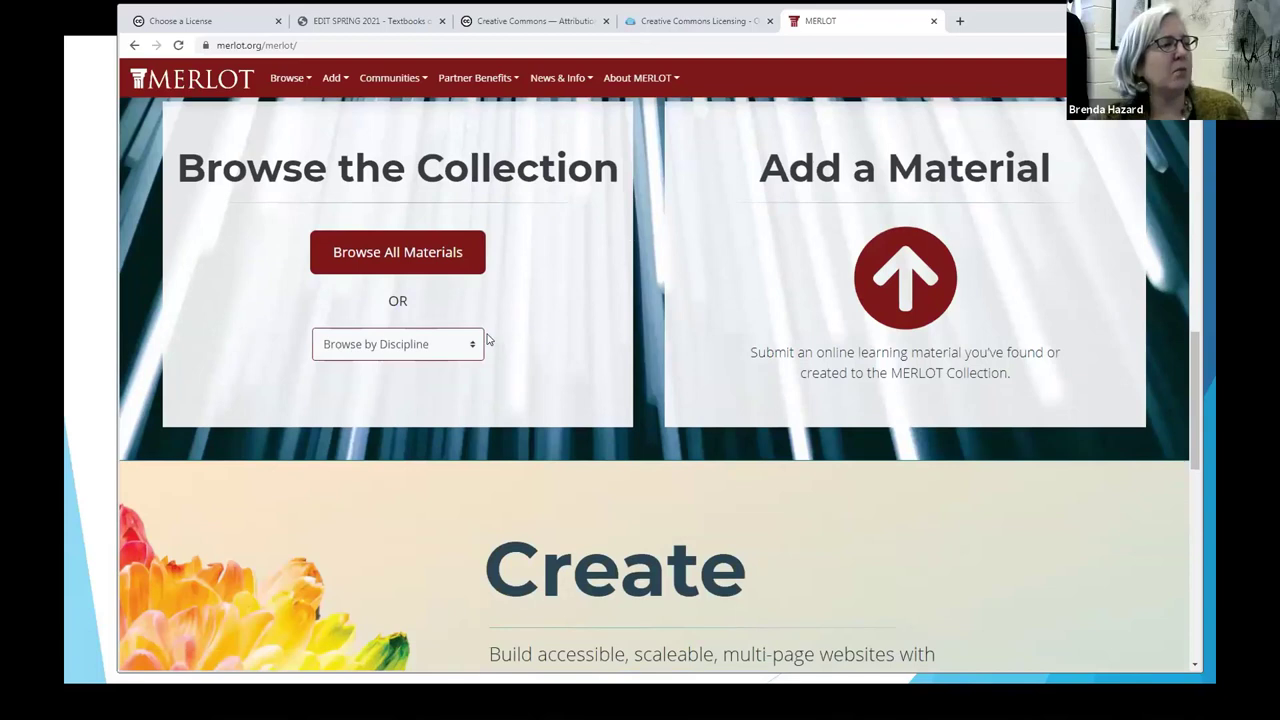
Step: Browse by Discipline and choose Business to list its 8,943 materials
left_click(368, 348)
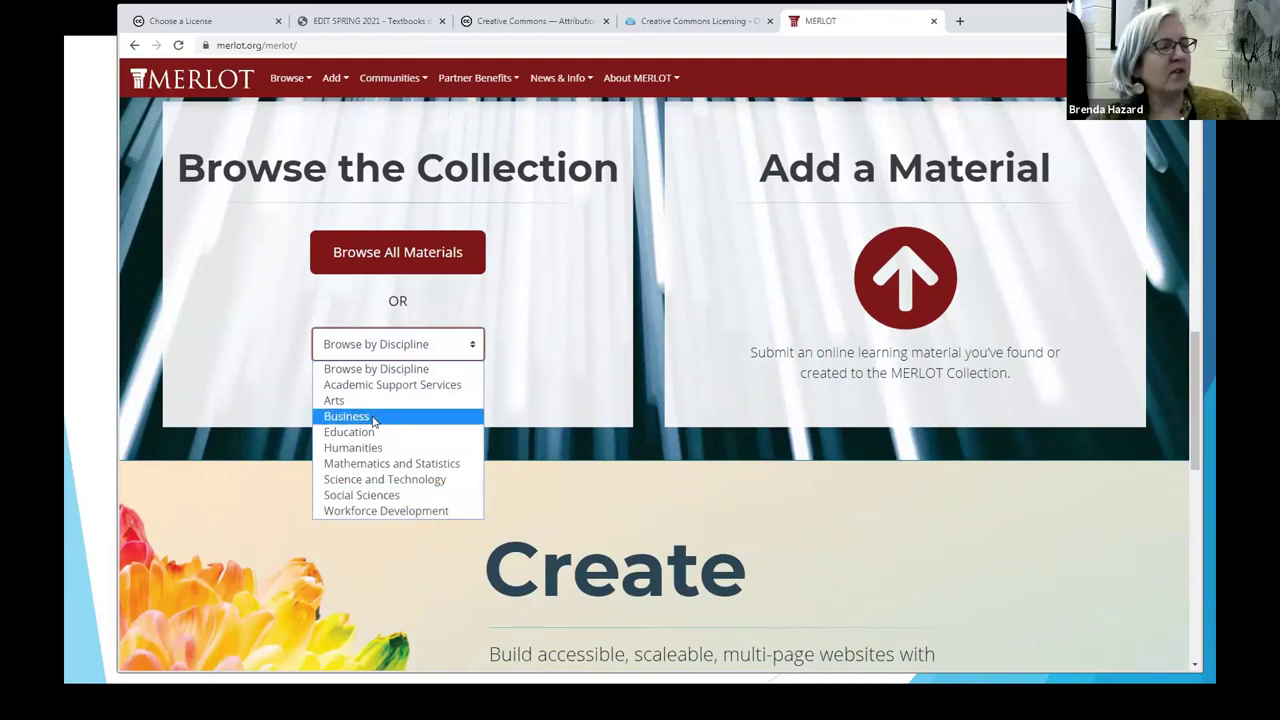
left_click(374, 420)
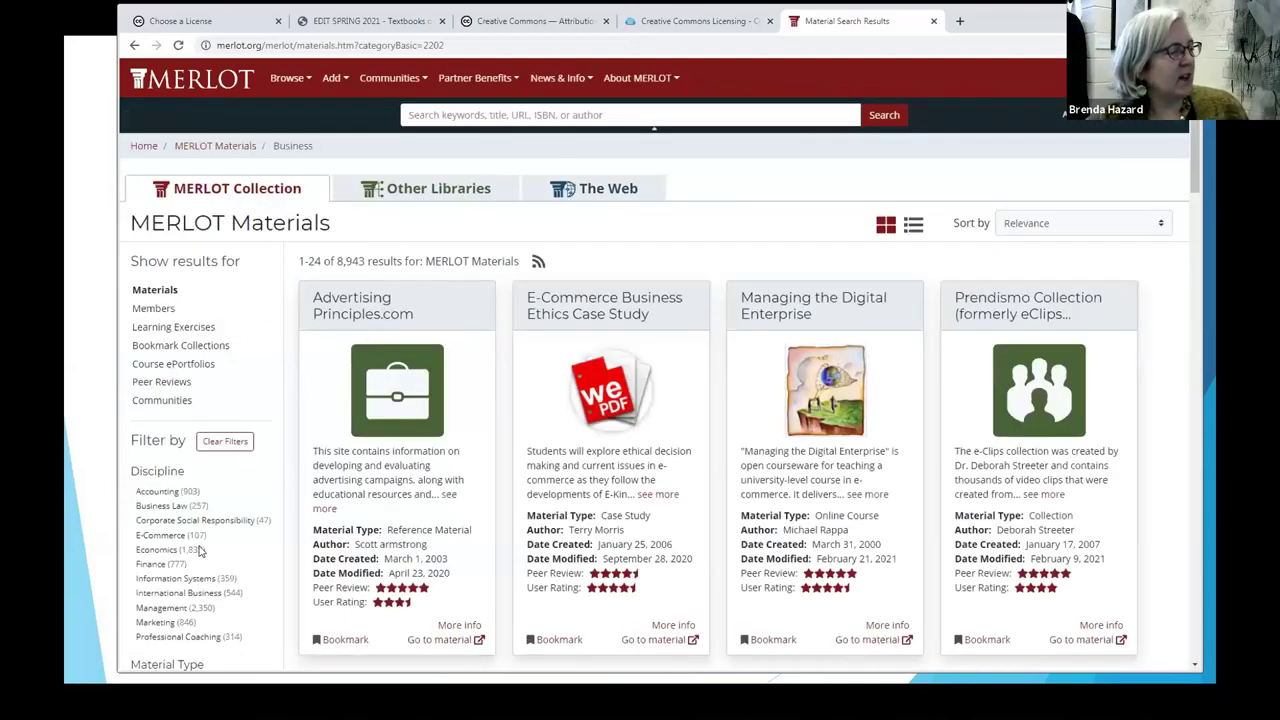
scroll(240, 520, "down", 2)
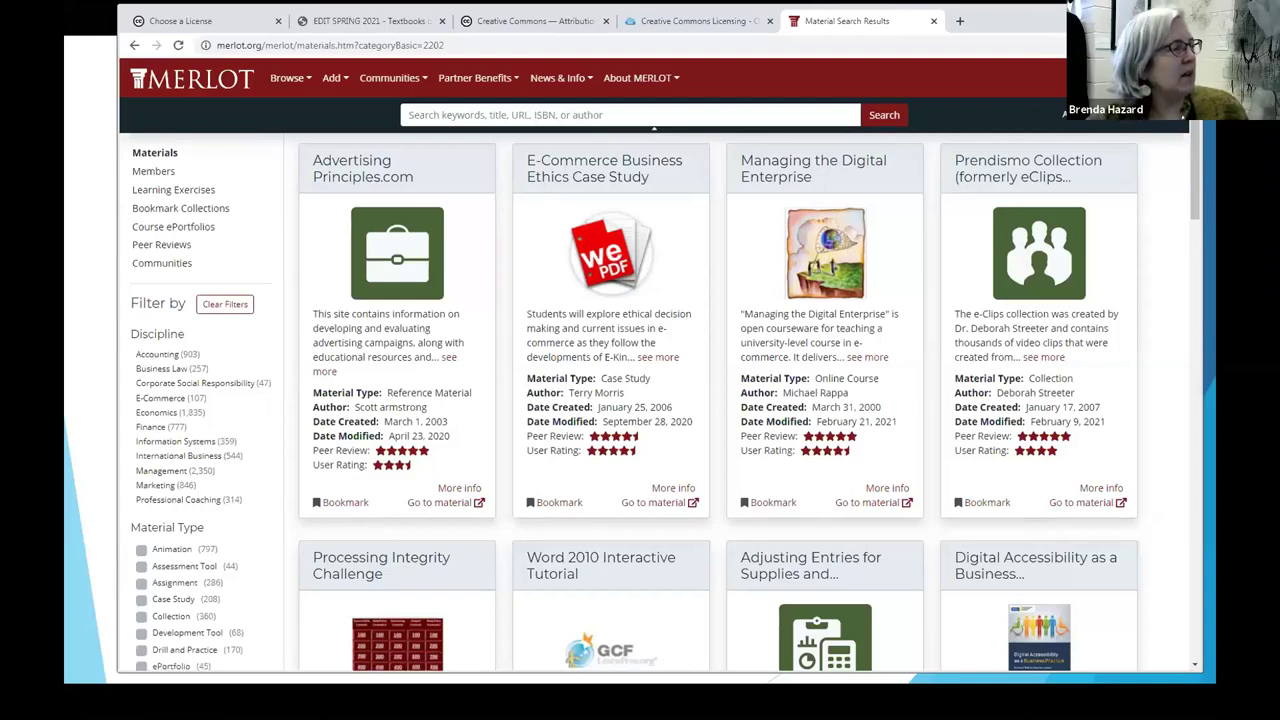
scroll(918, 365, "up", 2)
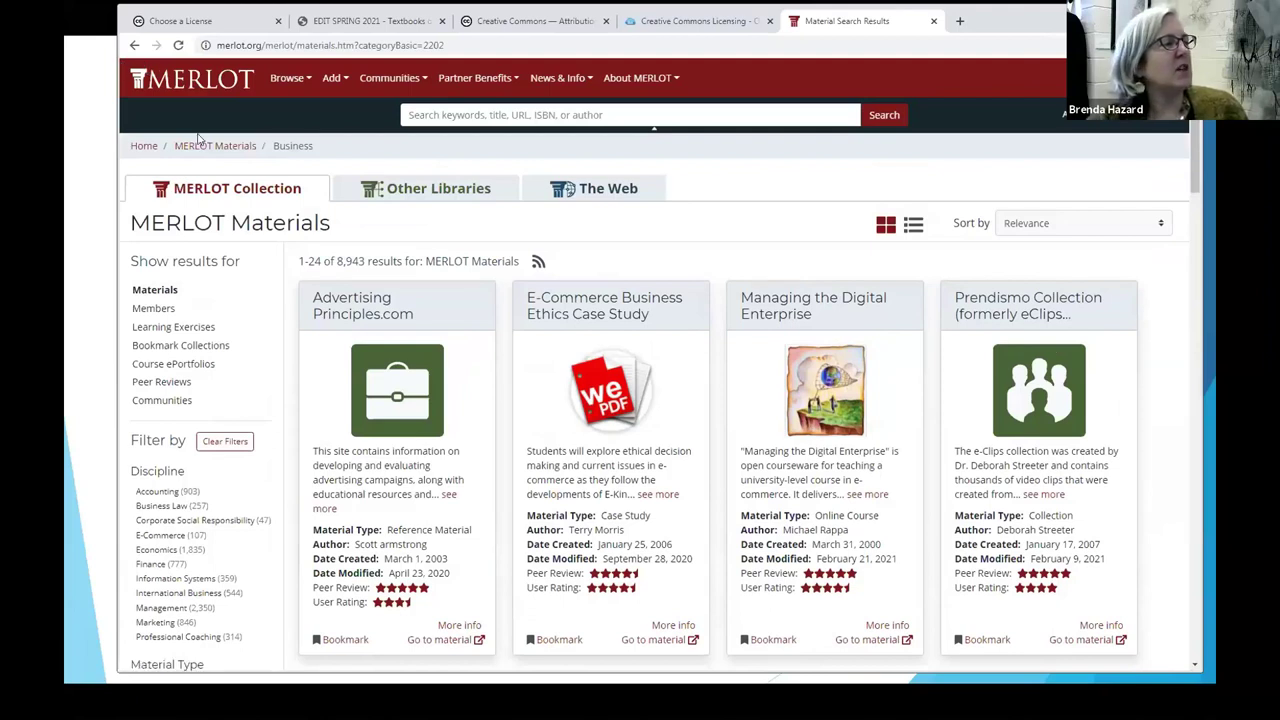
Step: Choose Add Material to MERLOT and log in with the account email and password
left_click(338, 80)
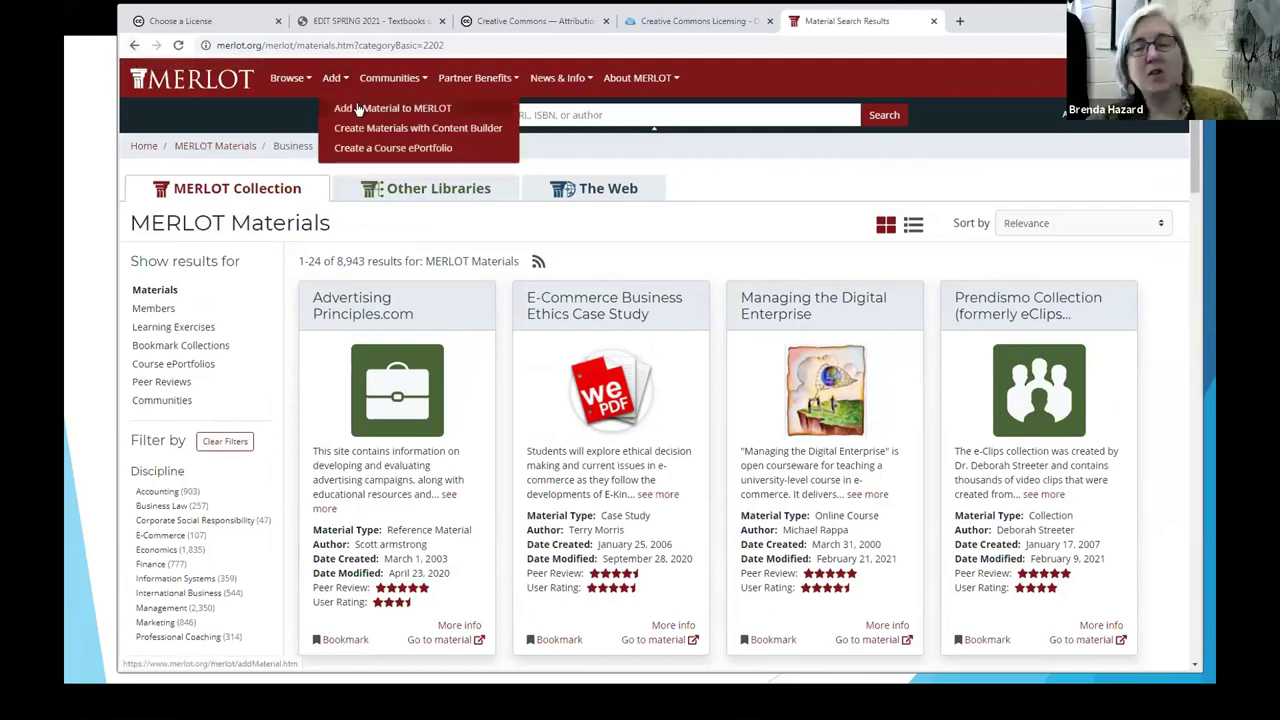
left_click(357, 107)
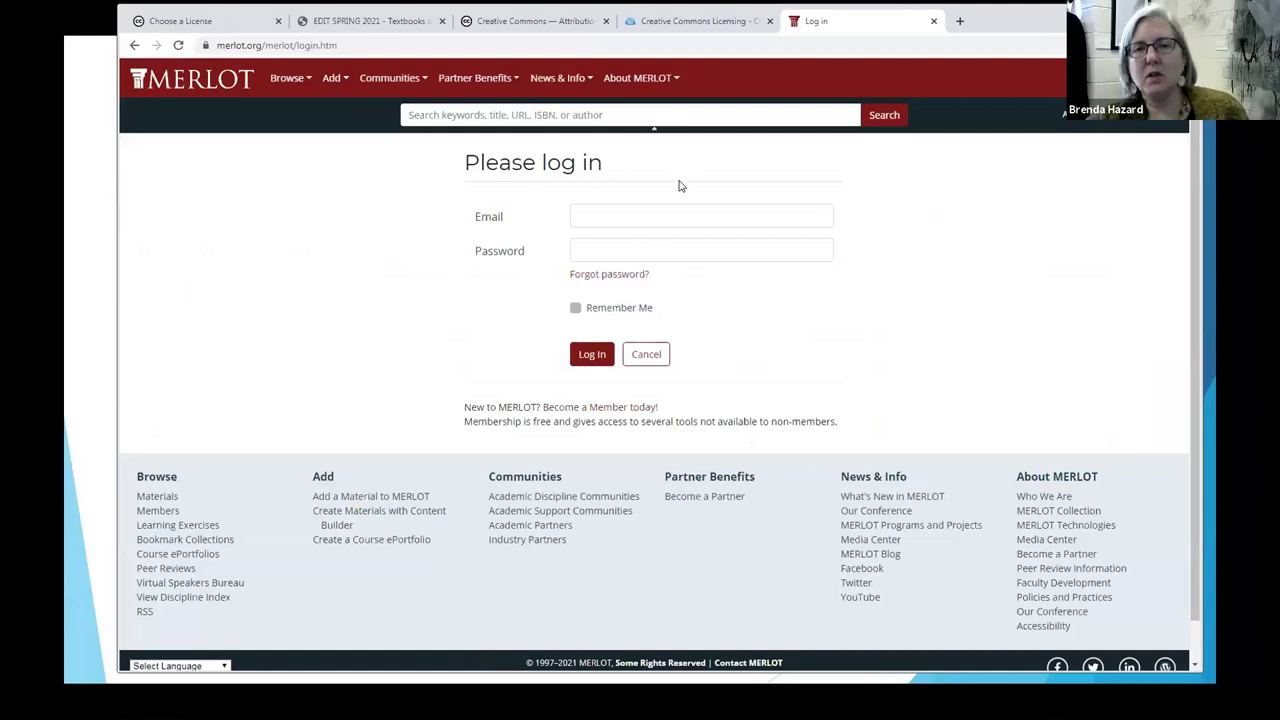
left_click(638, 218)
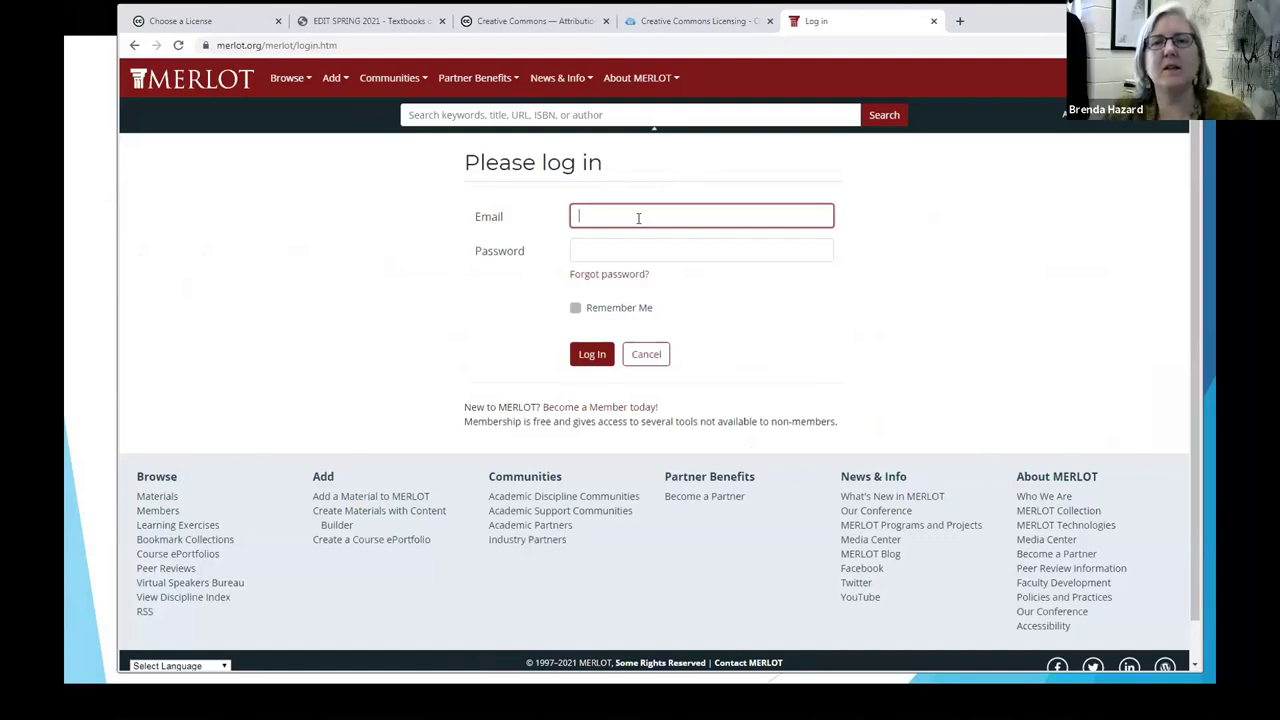
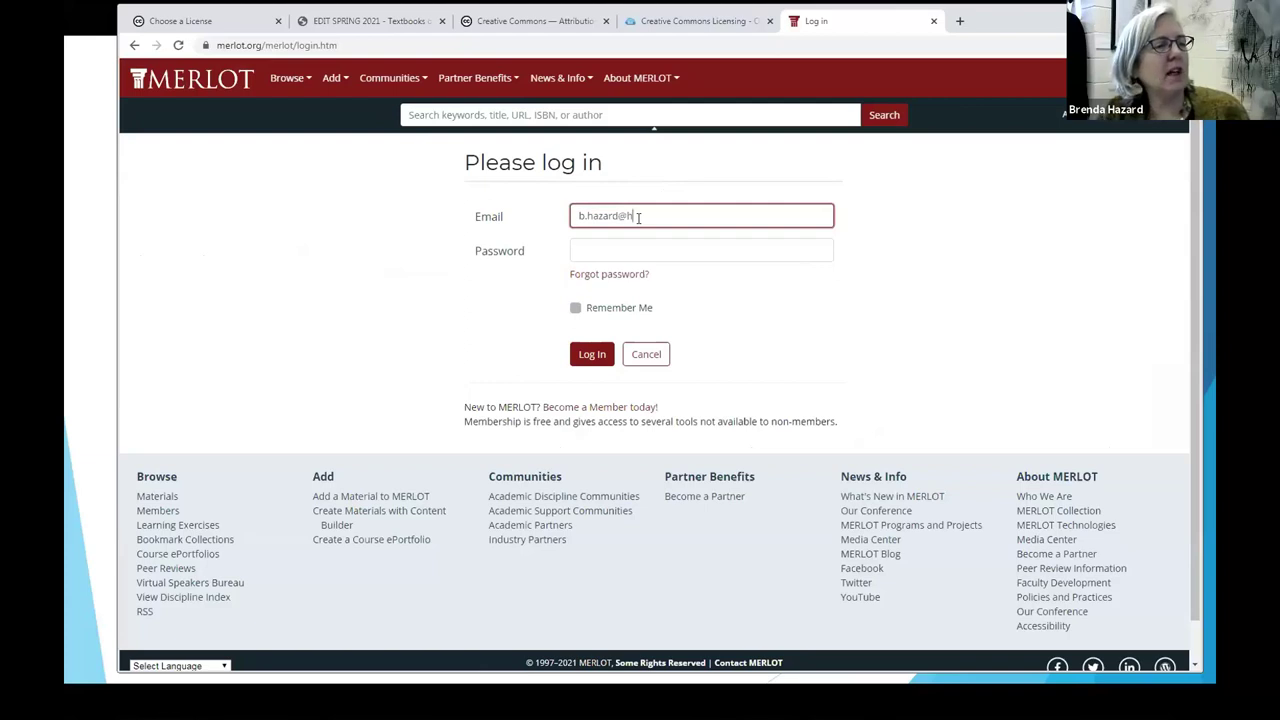
key("Tab")
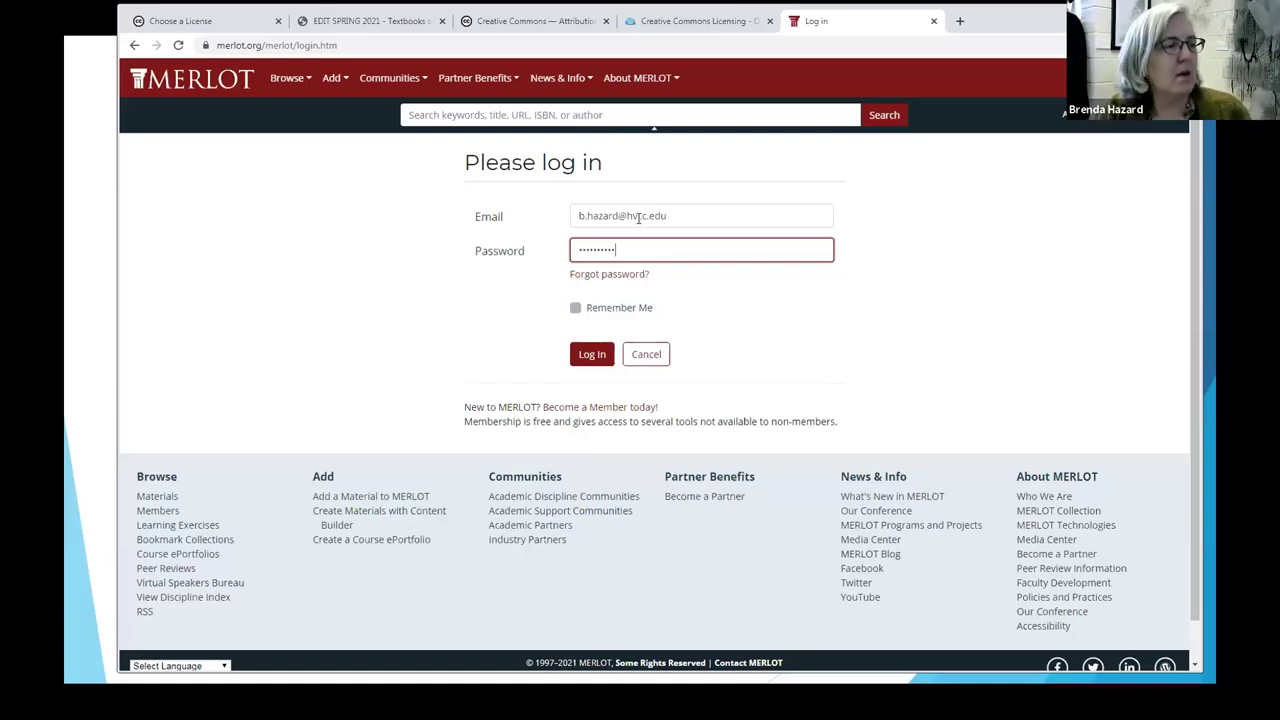
left_click(592, 355)
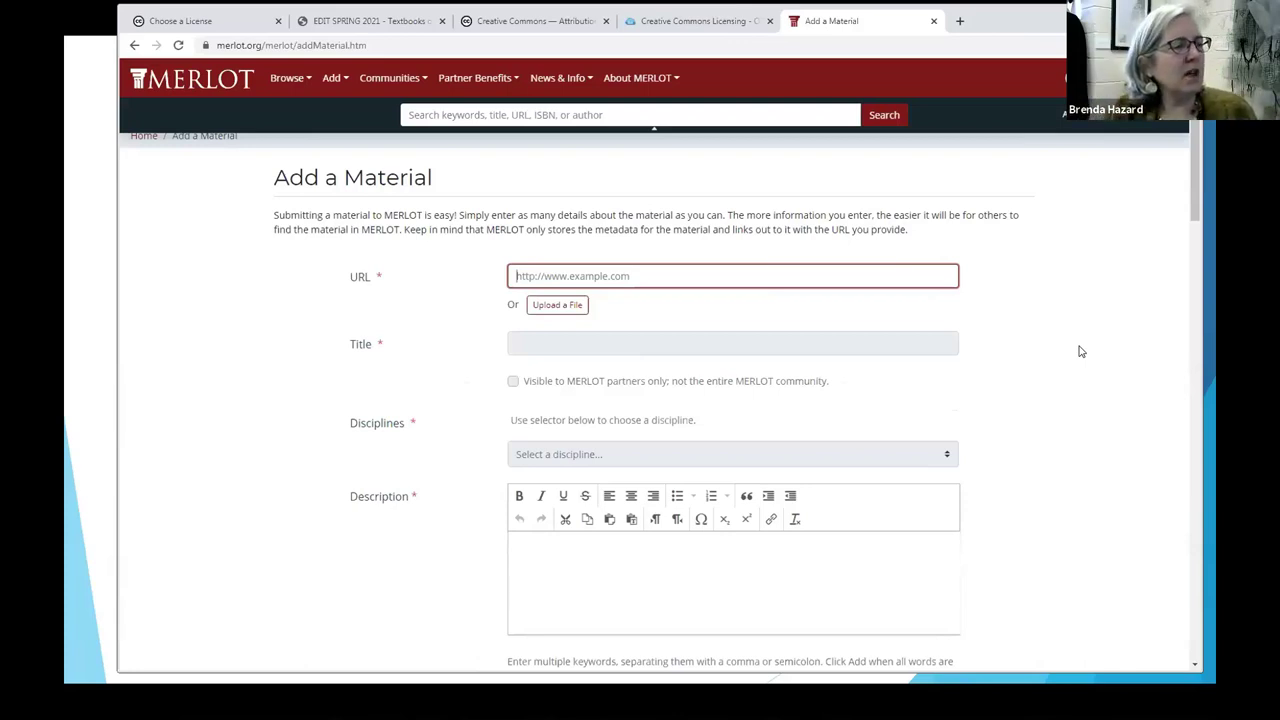
Step: Upload 'ENG 115 Spring 2015 Class 14 plagiarism exercise.docx' from Desktop > FWD workshop files
left_click(541, 306)
left_click(530, 201)
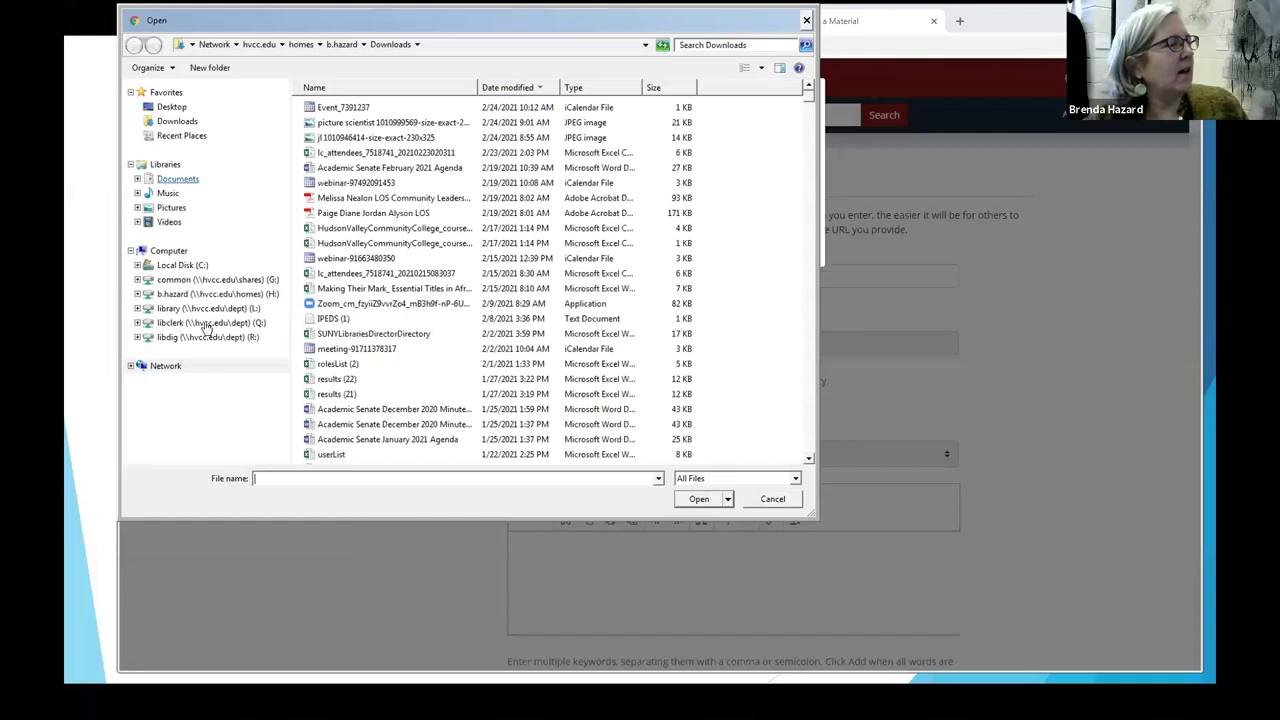
left_click(171, 107)
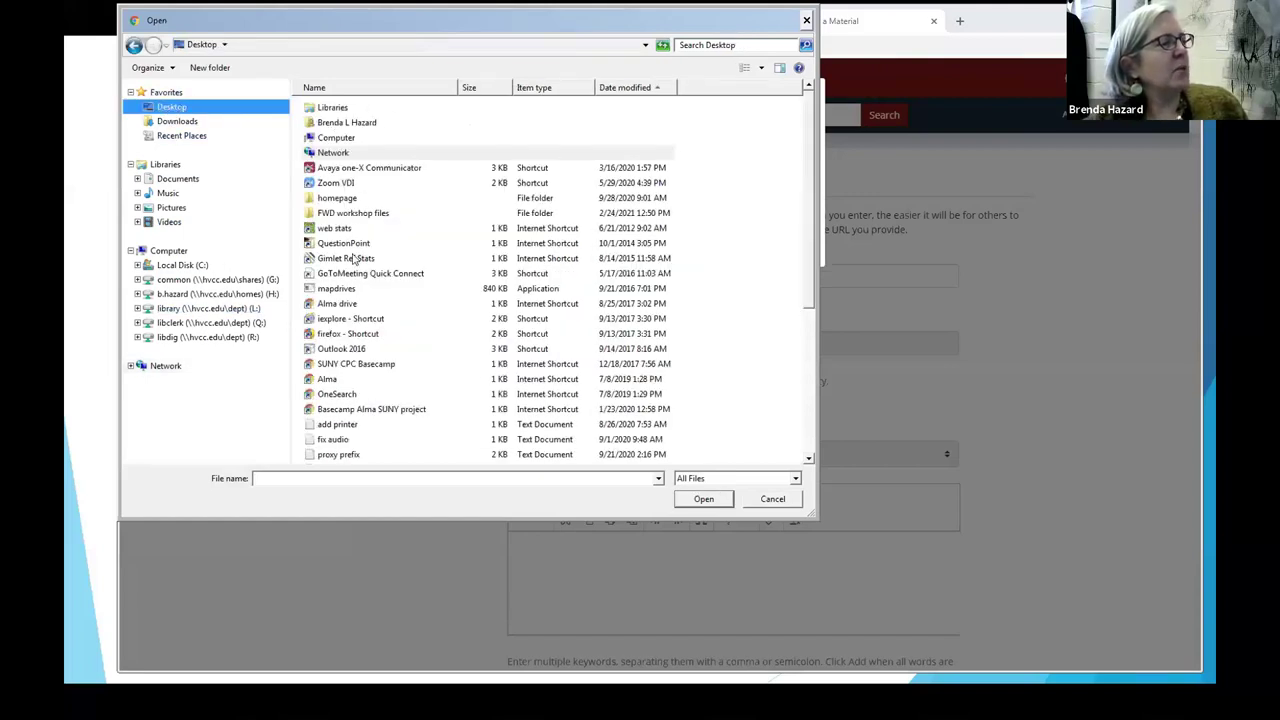
double_click(357, 213)
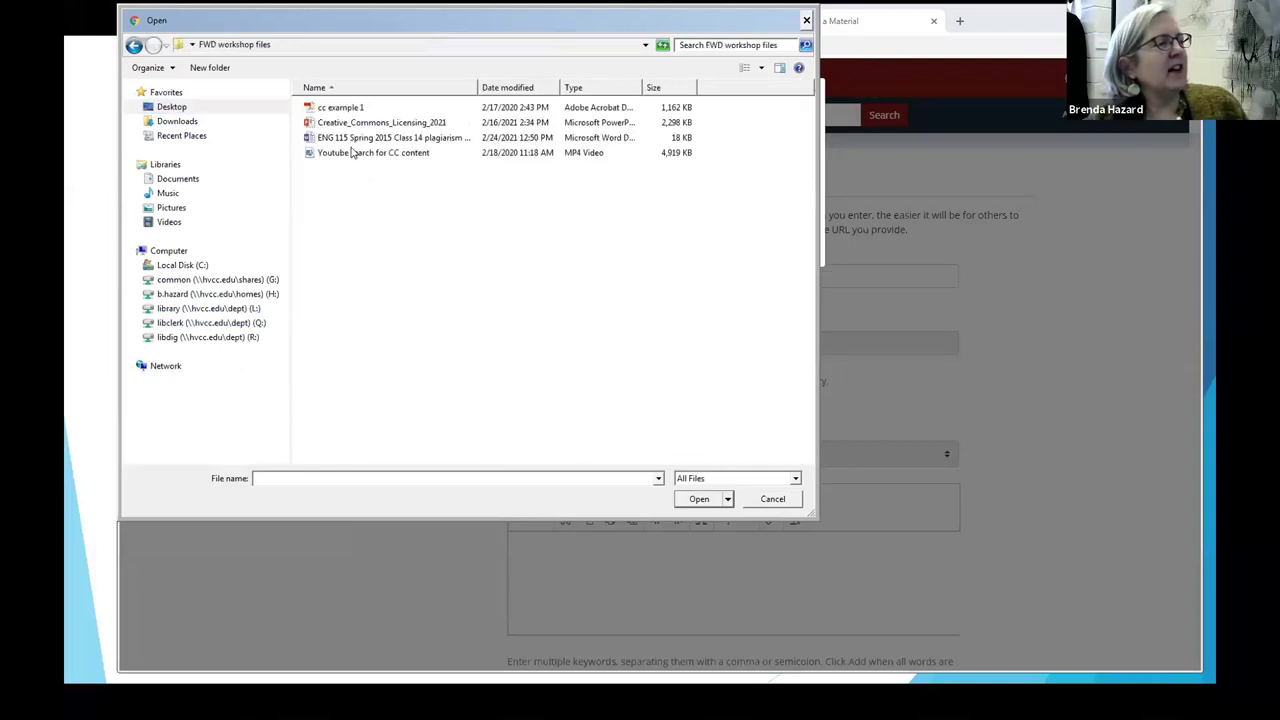
left_click(349, 137)
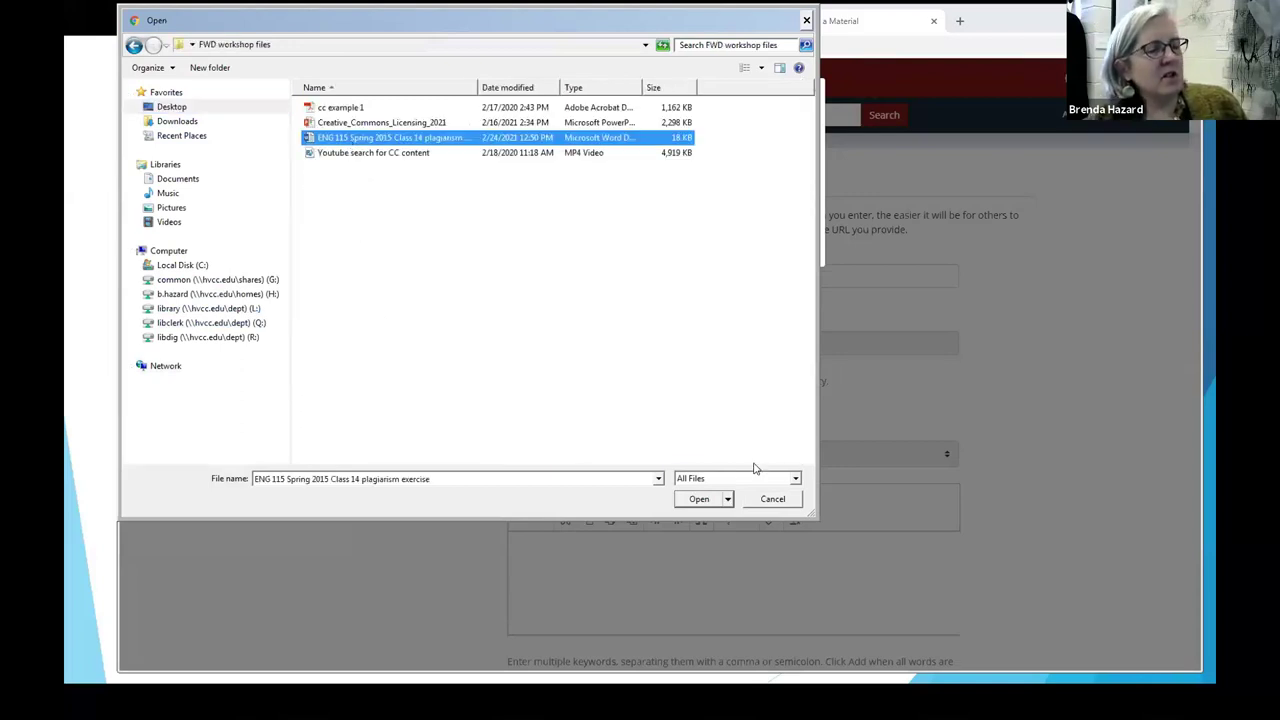
left_click(705, 499)
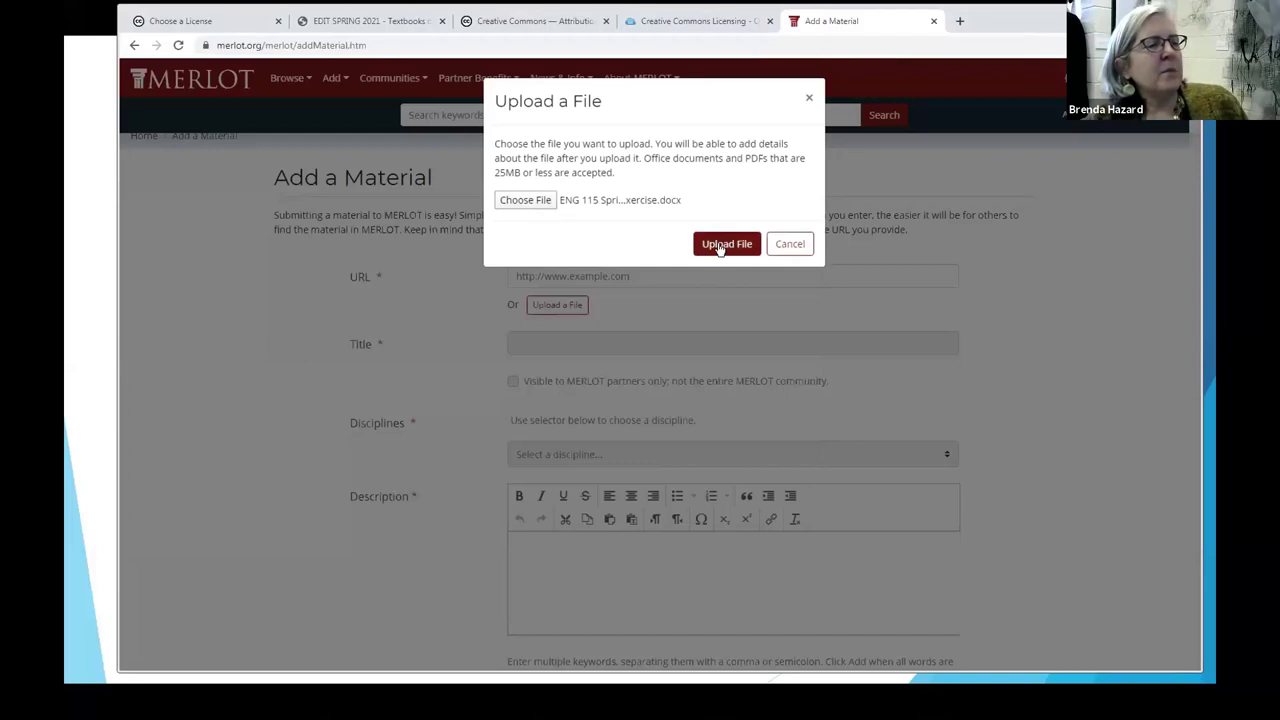
left_click(723, 248)
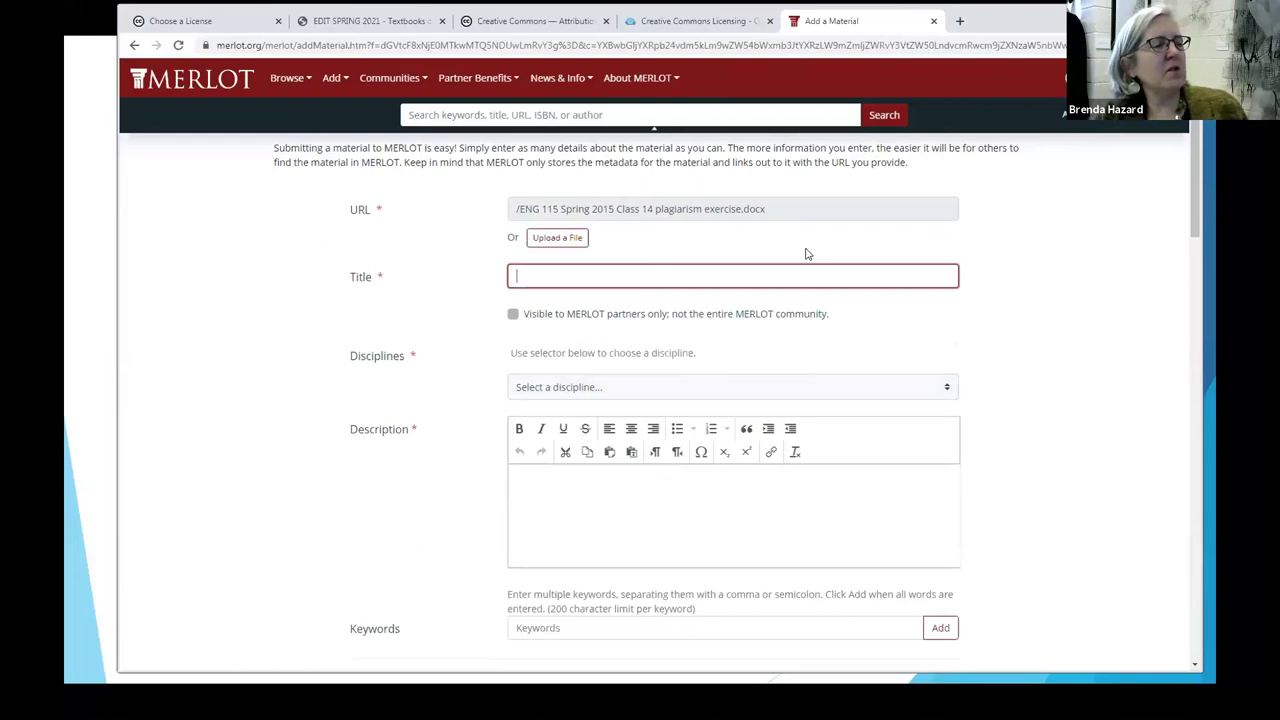
Step: Enter the title 'Plagiarism and attribution exercise' and choose the Academic Support Services discipline
type("iari")
type("sm and")
type(" and")
type(" attributio")
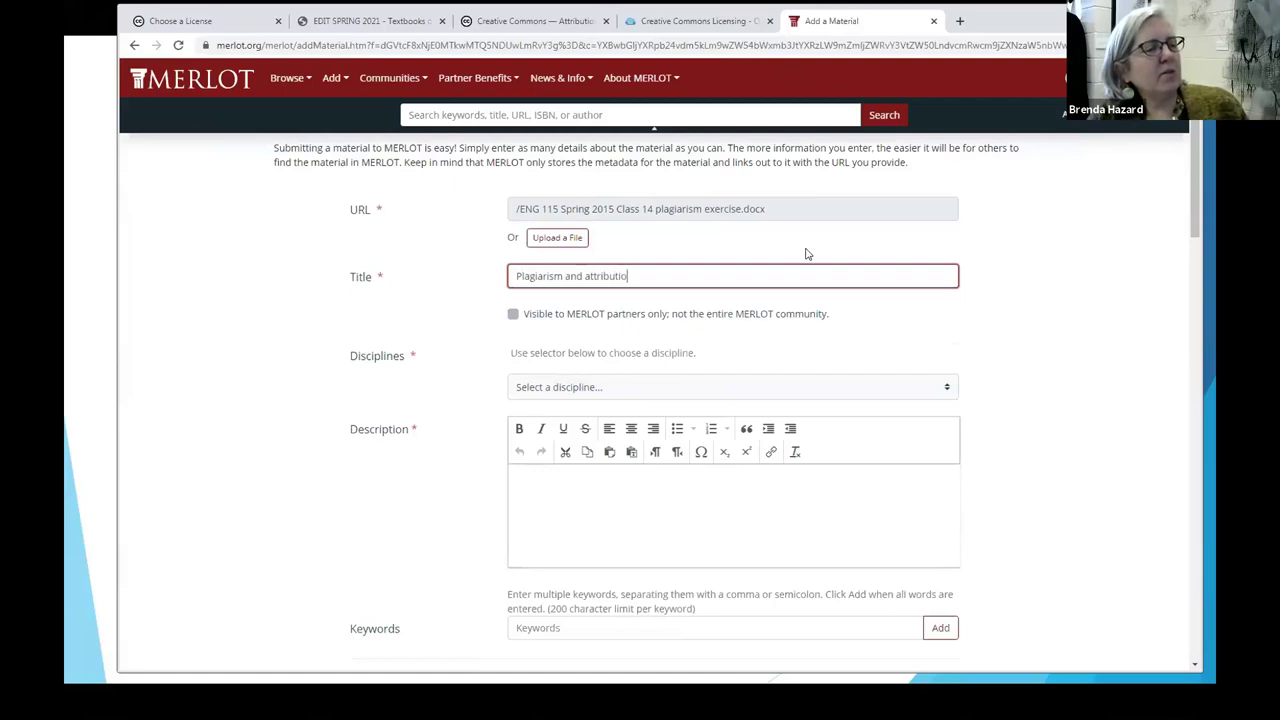
type("n exercise")
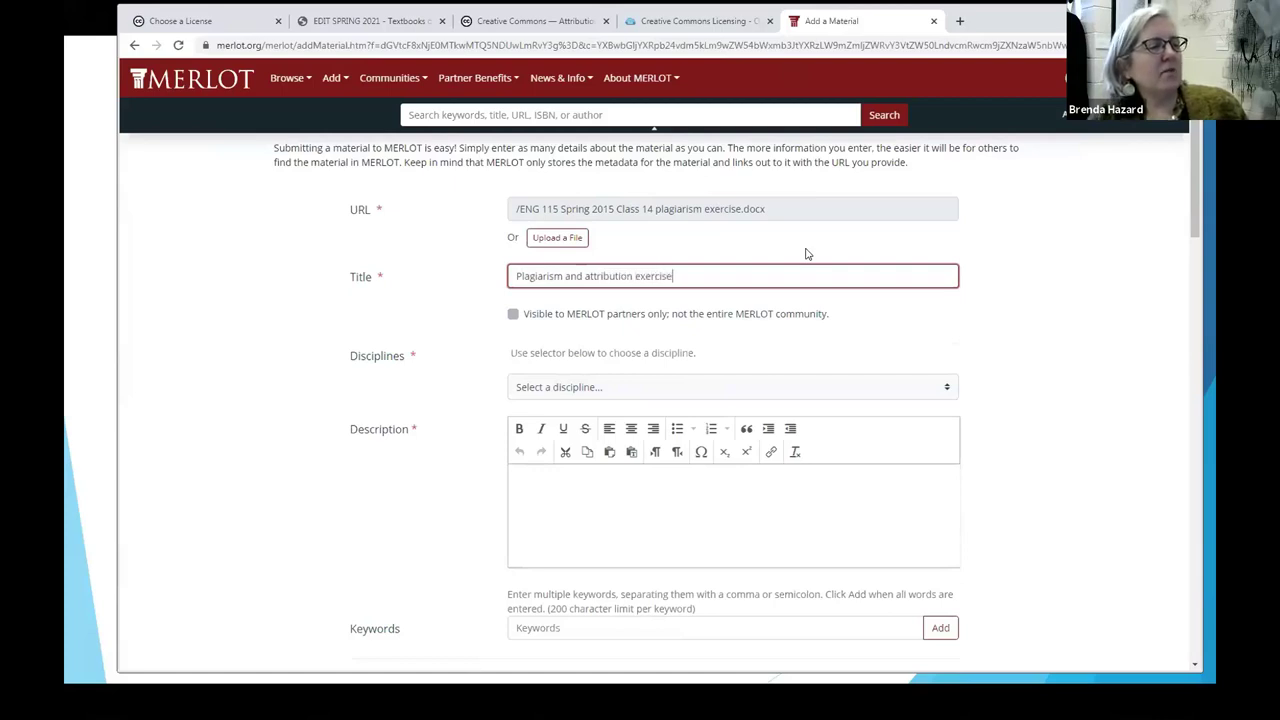
left_click(620, 385)
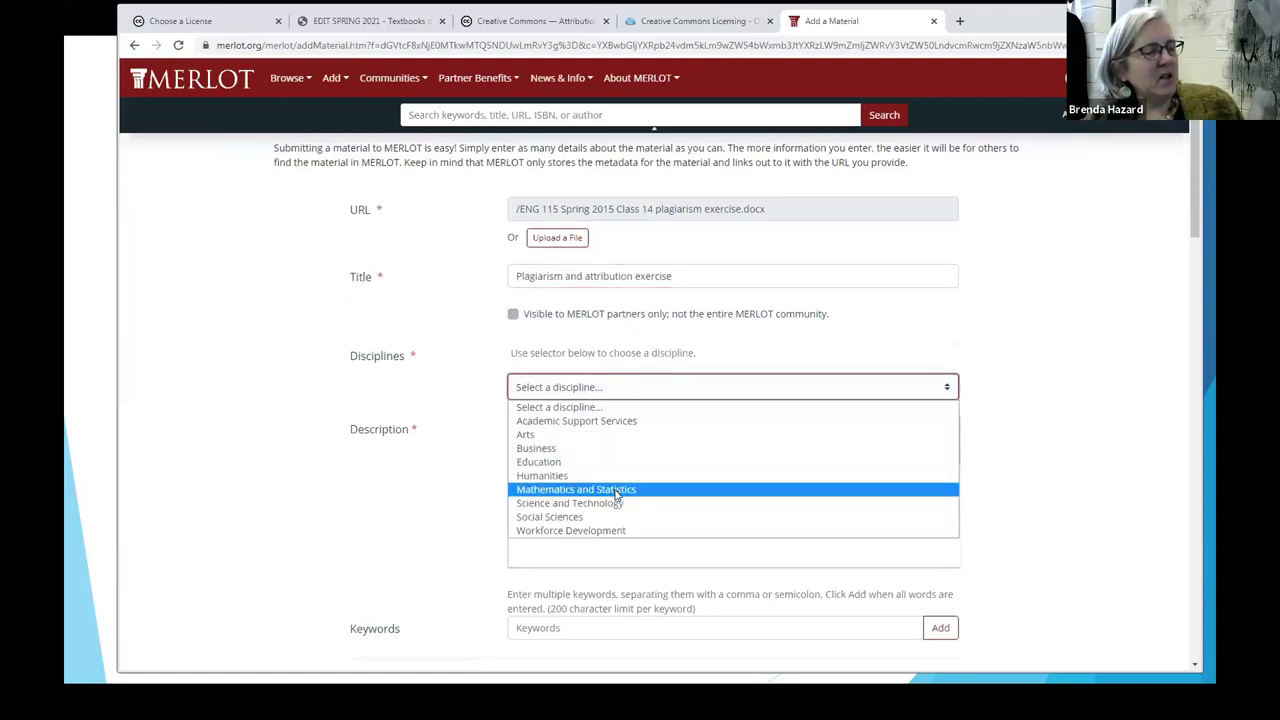
left_click(605, 424)
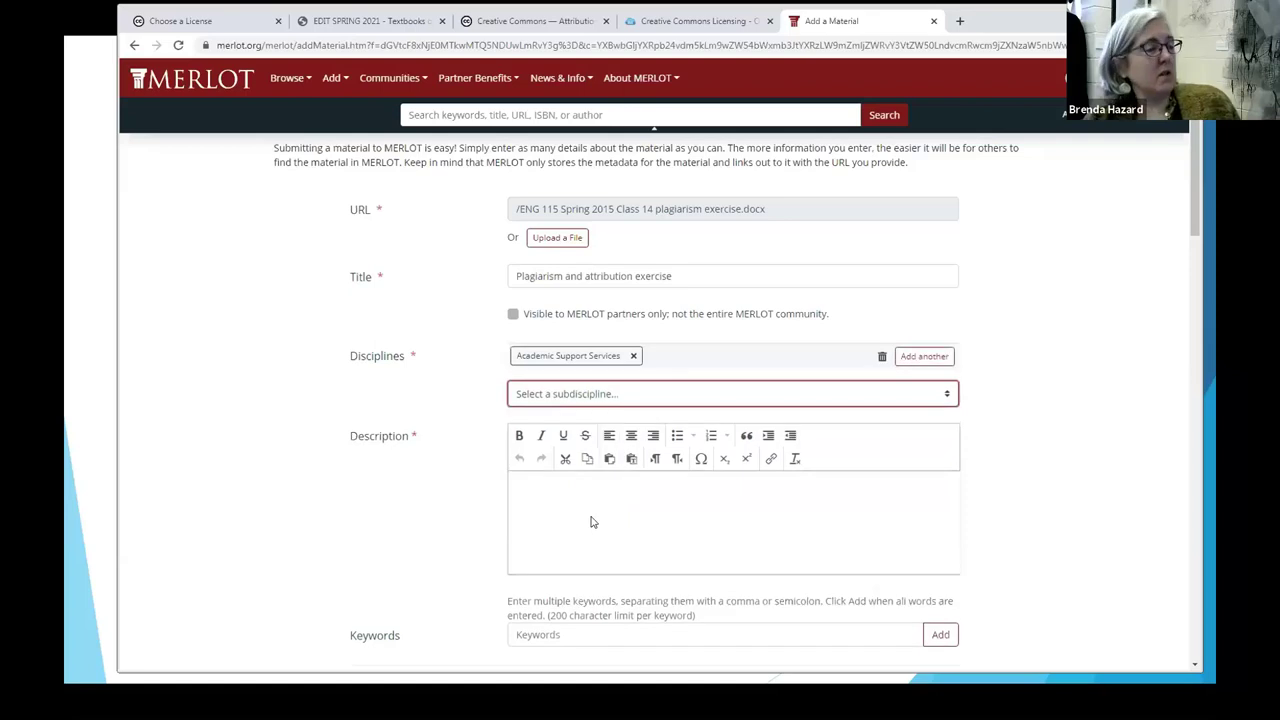
left_click(946, 390)
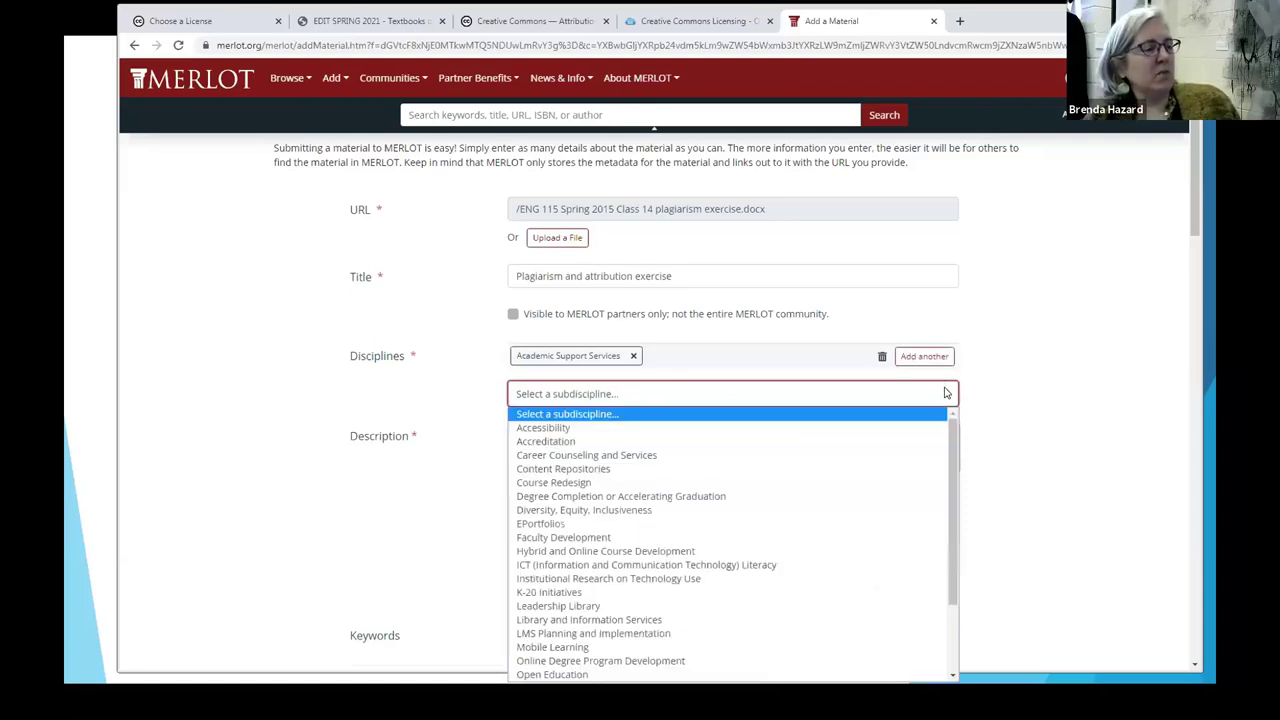
scroll(843, 518, "down", 2)
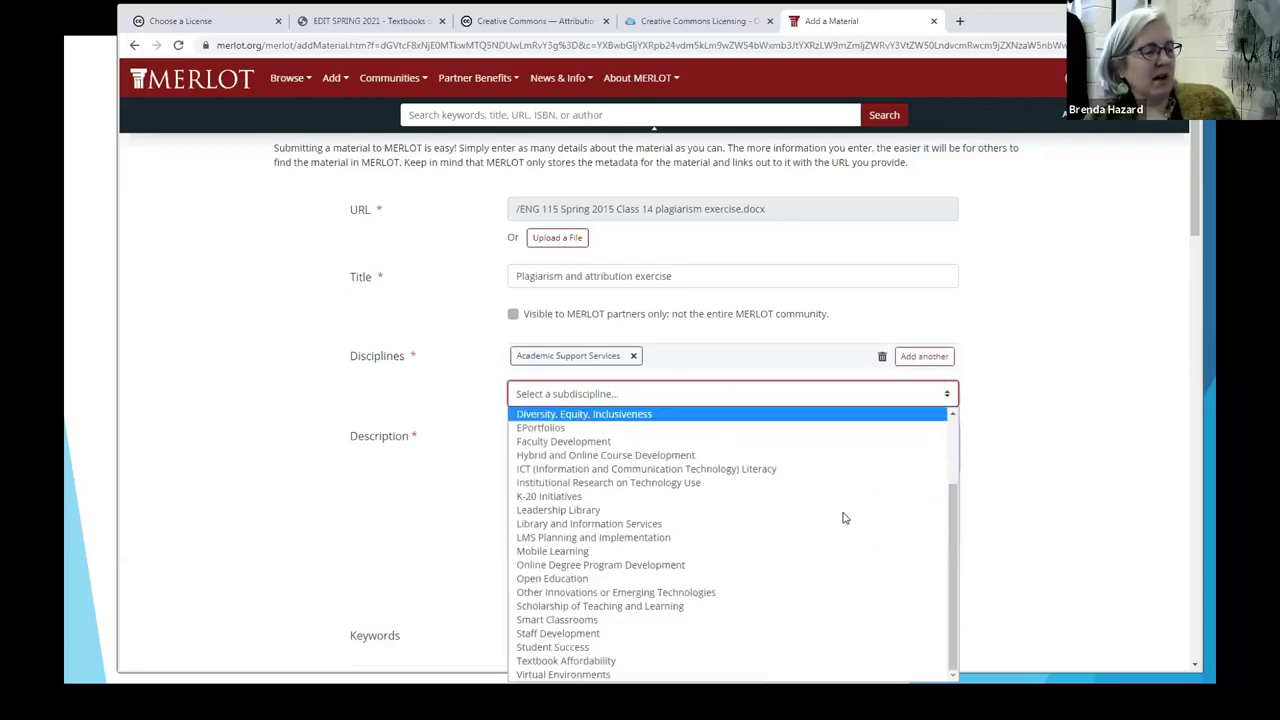
Step: Pick Library and Information Services and describe it as an assignment on whether information needs citing
left_click(667, 526)
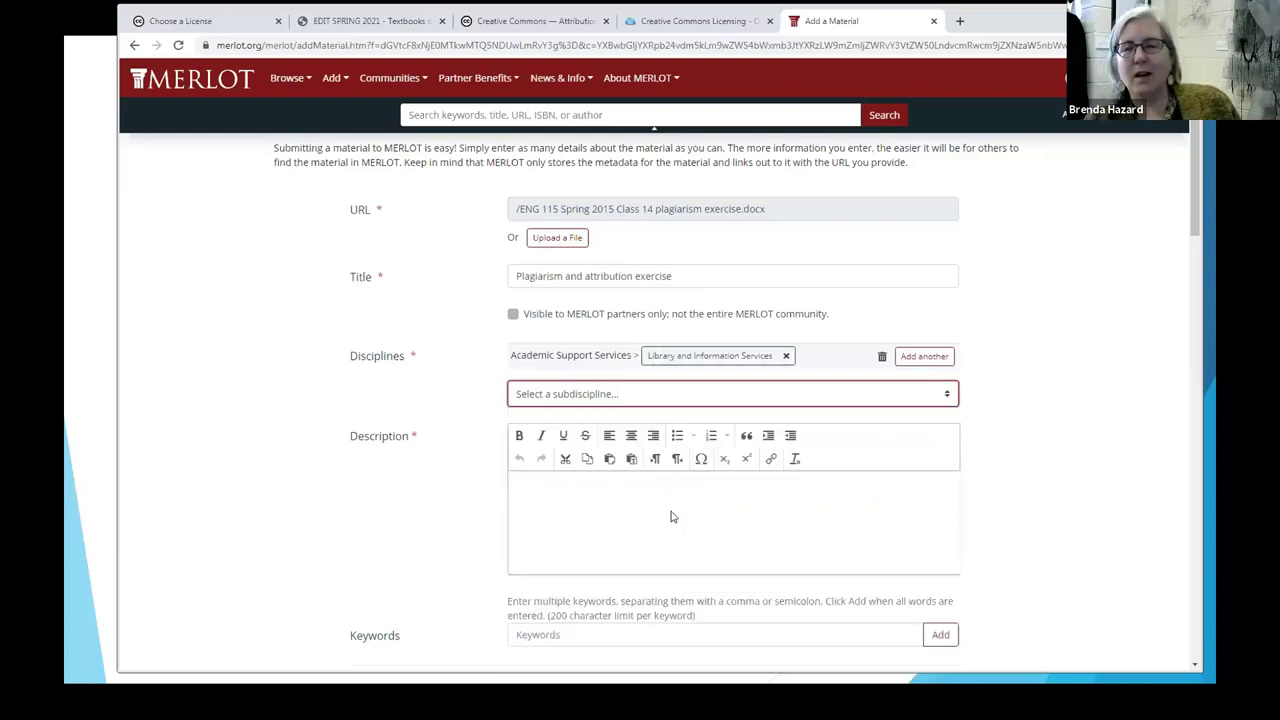
left_click(578, 500)
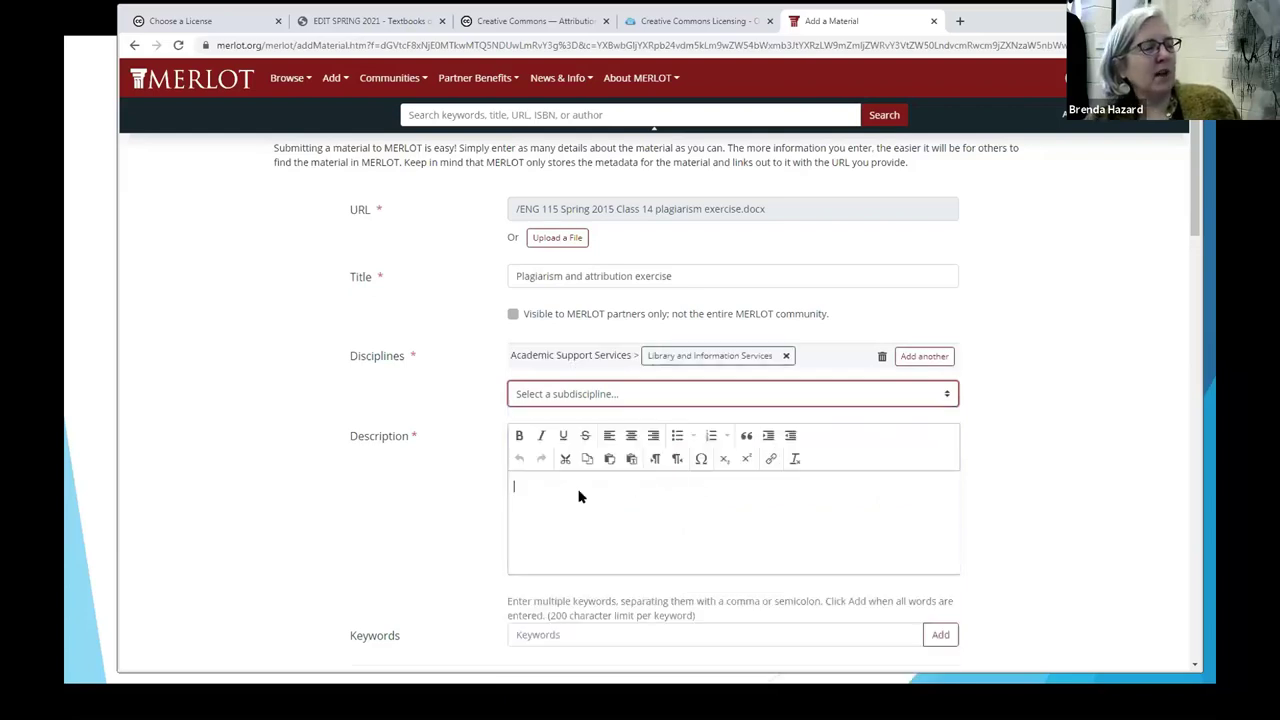
type("Home")
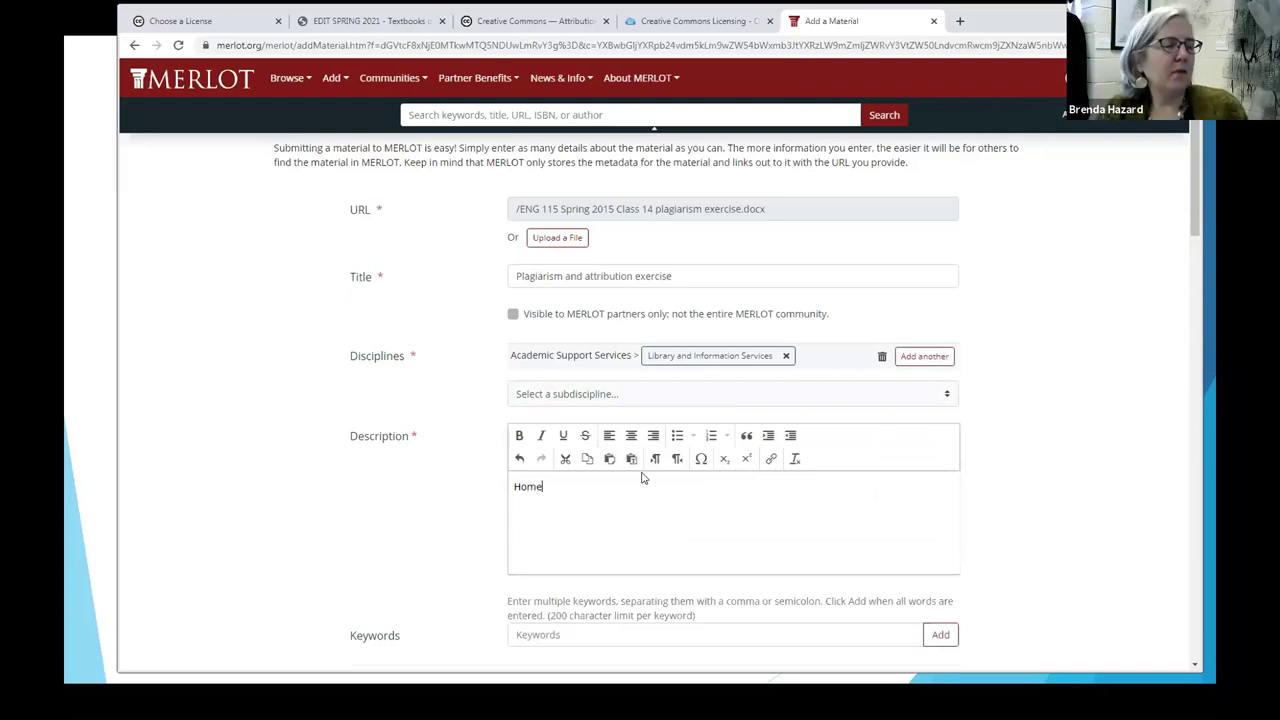
type(" wowork exercis")
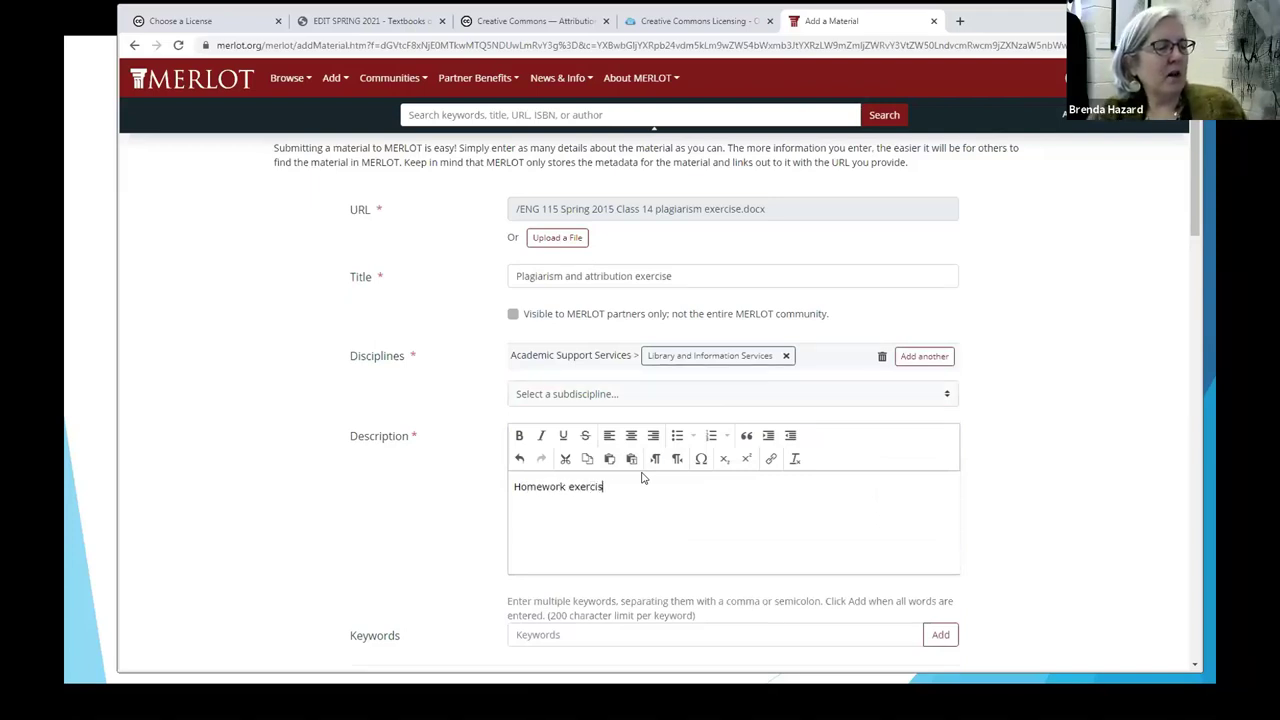
key("BackSpace")
key("BackSpace")
key("BackSpace")
key("BackSpace")
key("BackSpace")
key("BackSpace")
key("BackSpace")
key("BackSpace")
key("BackSpace")
key("BackSpace")
key("BackSpace")
key("BackSpace")
key("BackSpace")
key("BackSpace")
key("BackSpace")
type("Assignment requiring student")
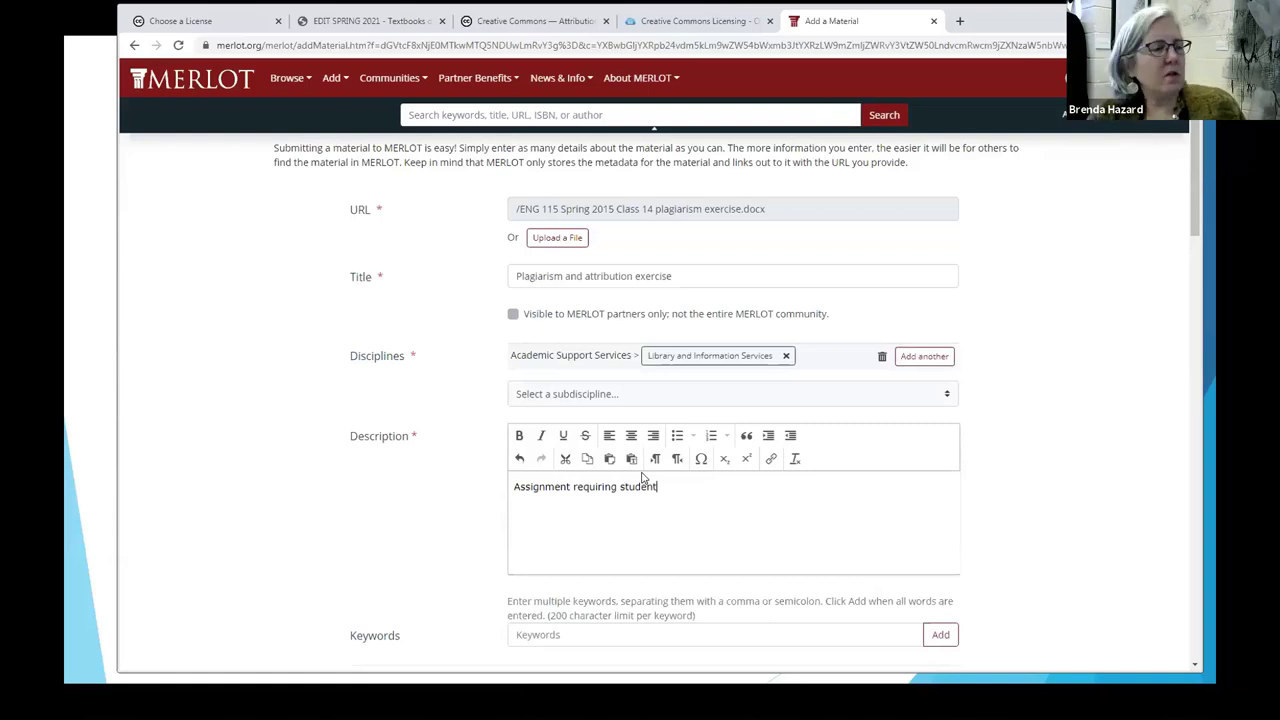
type("s to indicat")
type("e if fa")
type("described")
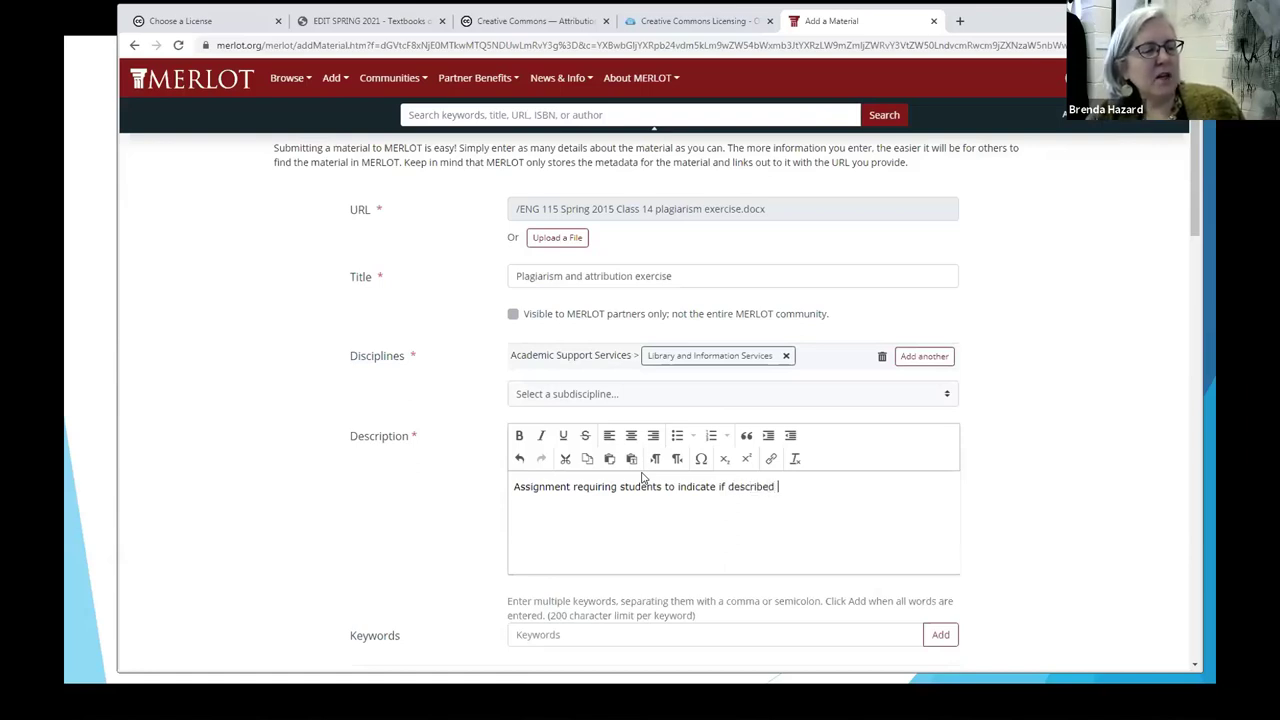
type(" information needs to be cited.")
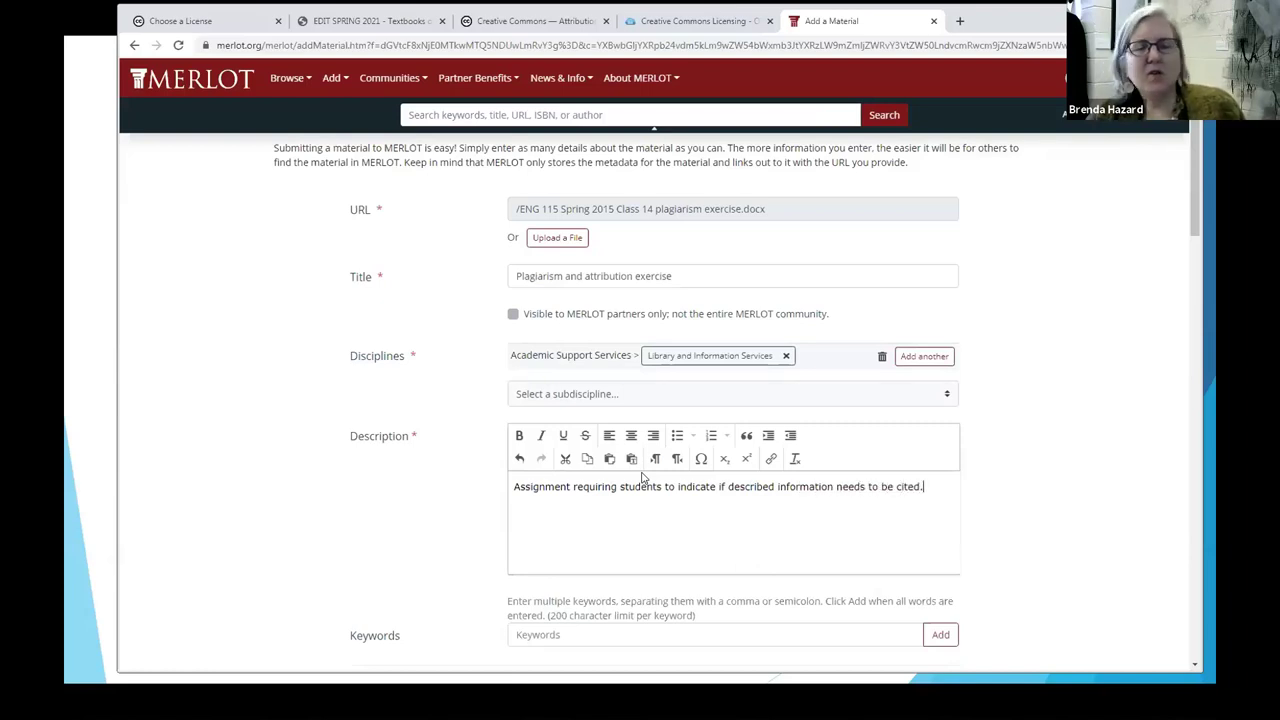
left_click(767, 533)
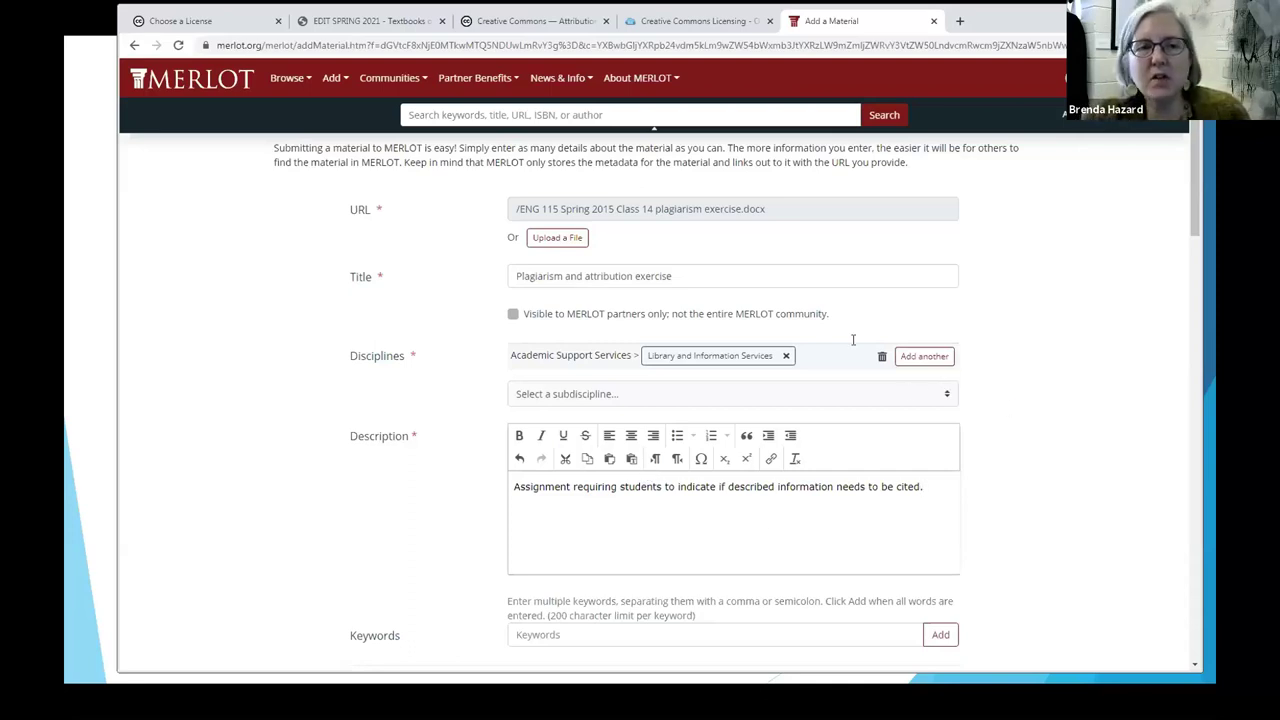
Step: Set the material type to Drill and Practice
scroll(1097, 274, "down", 1)
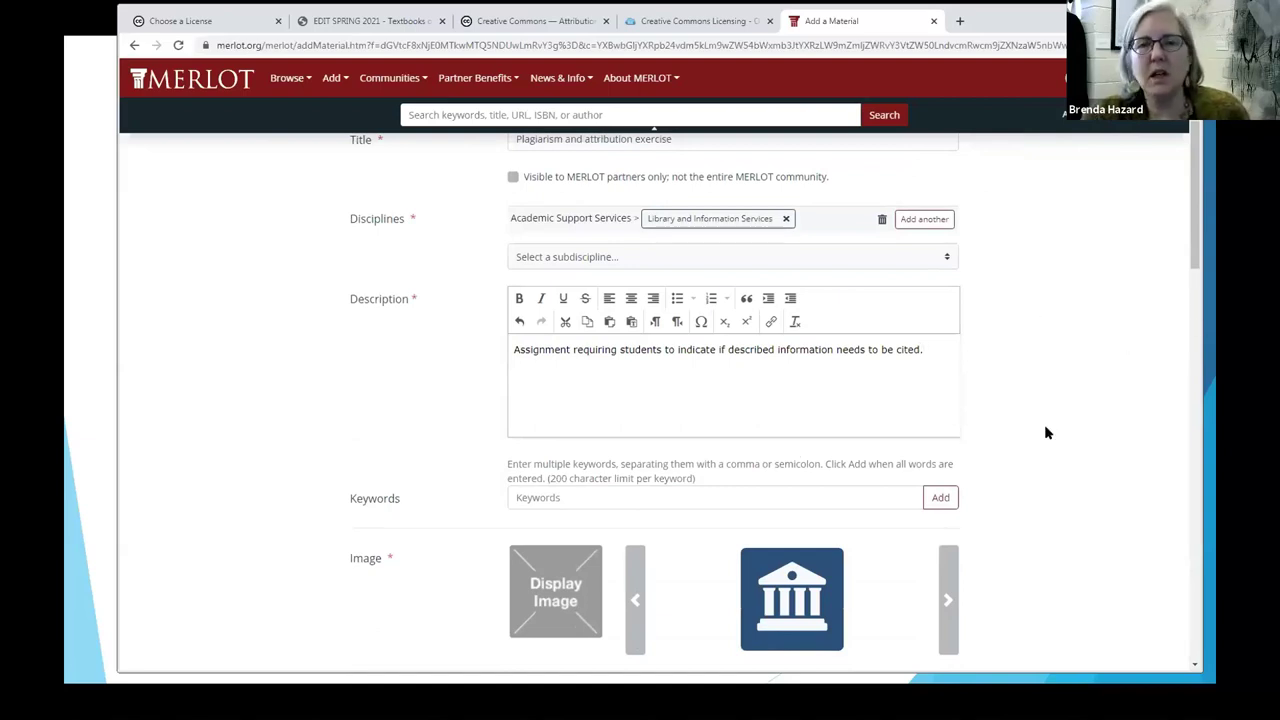
scroll(1044, 432, "down", 1)
scroll(1114, 460, "down", 1)
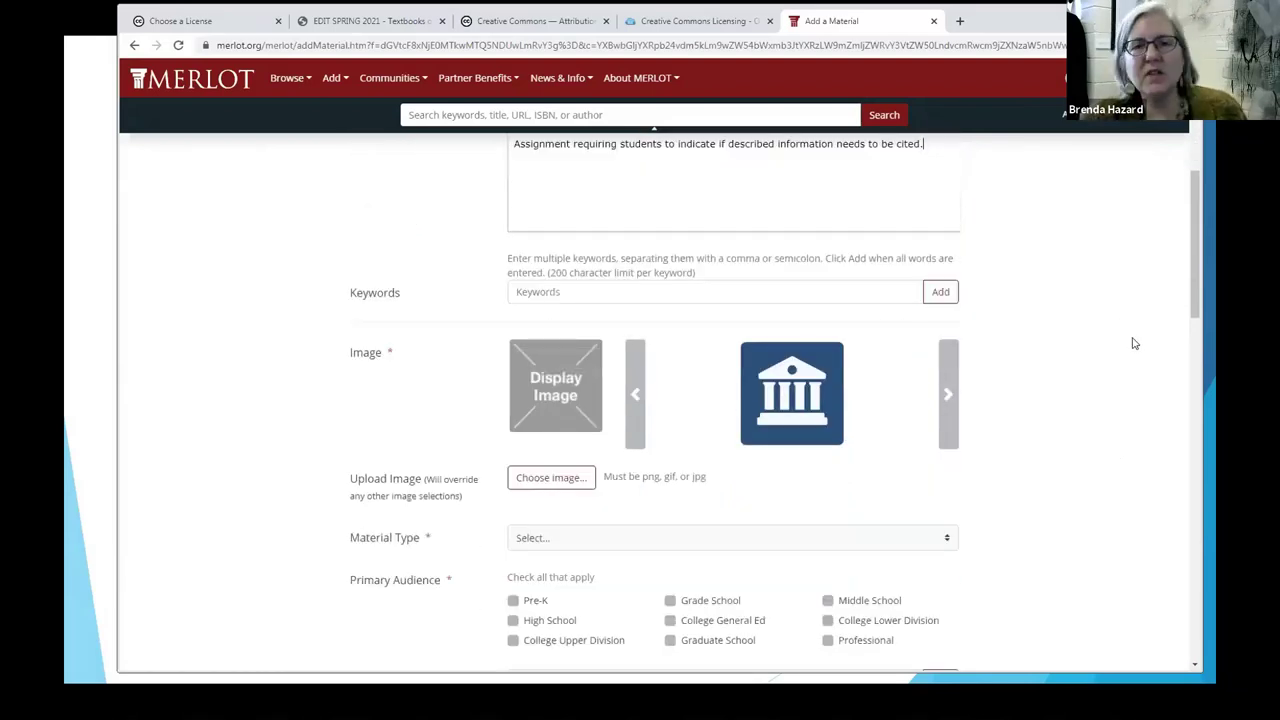
scroll(1108, 356, "down", 1)
scroll(1108, 356, "down", 1)
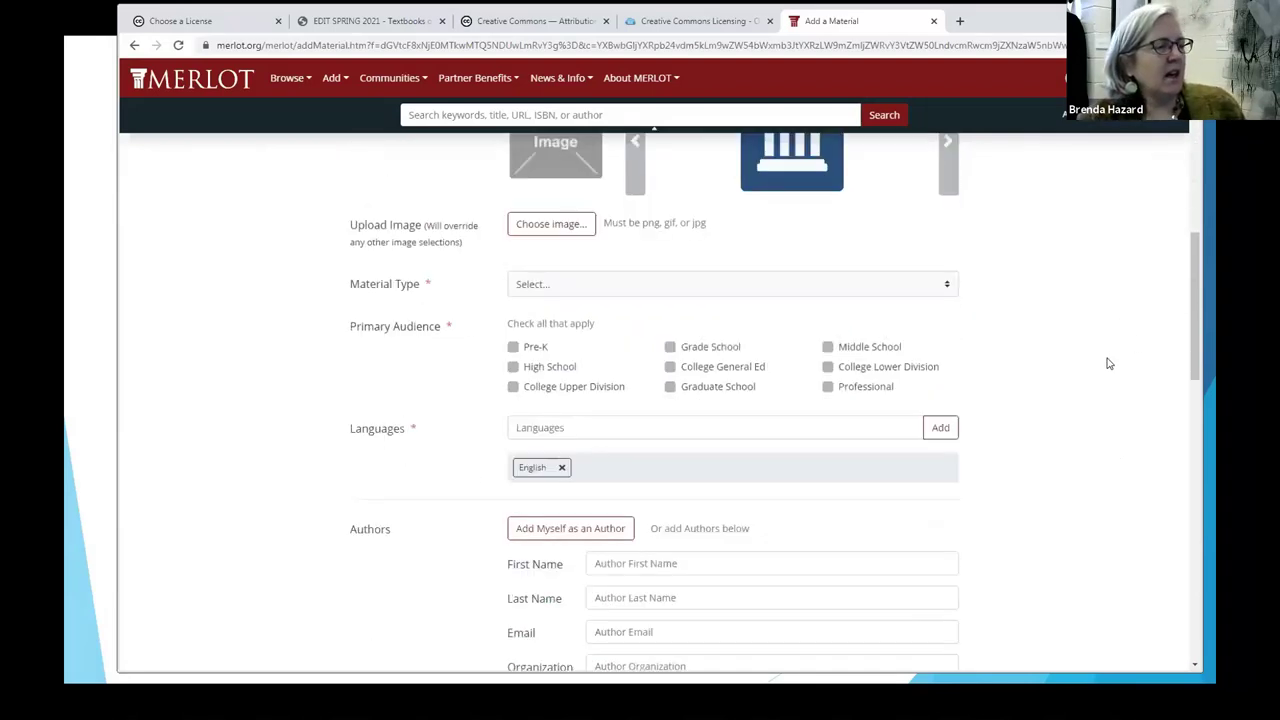
left_click(947, 265)
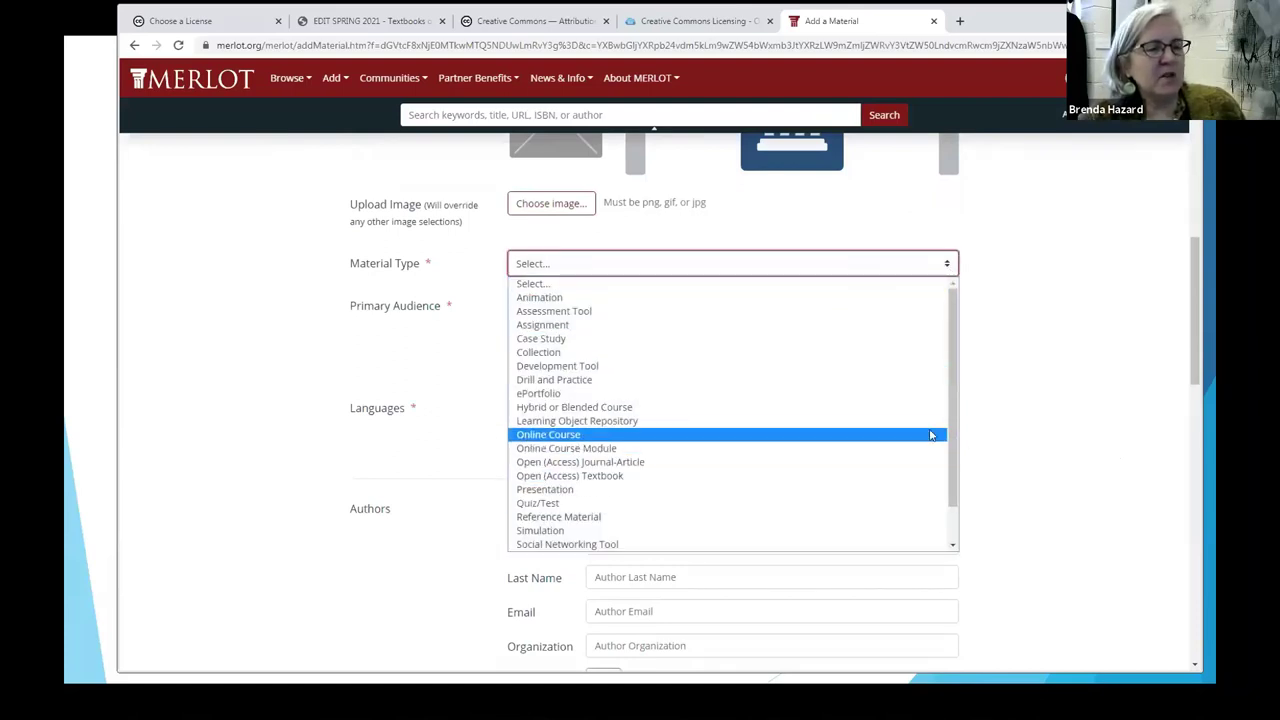
left_click_drag(947, 436, 950, 545)
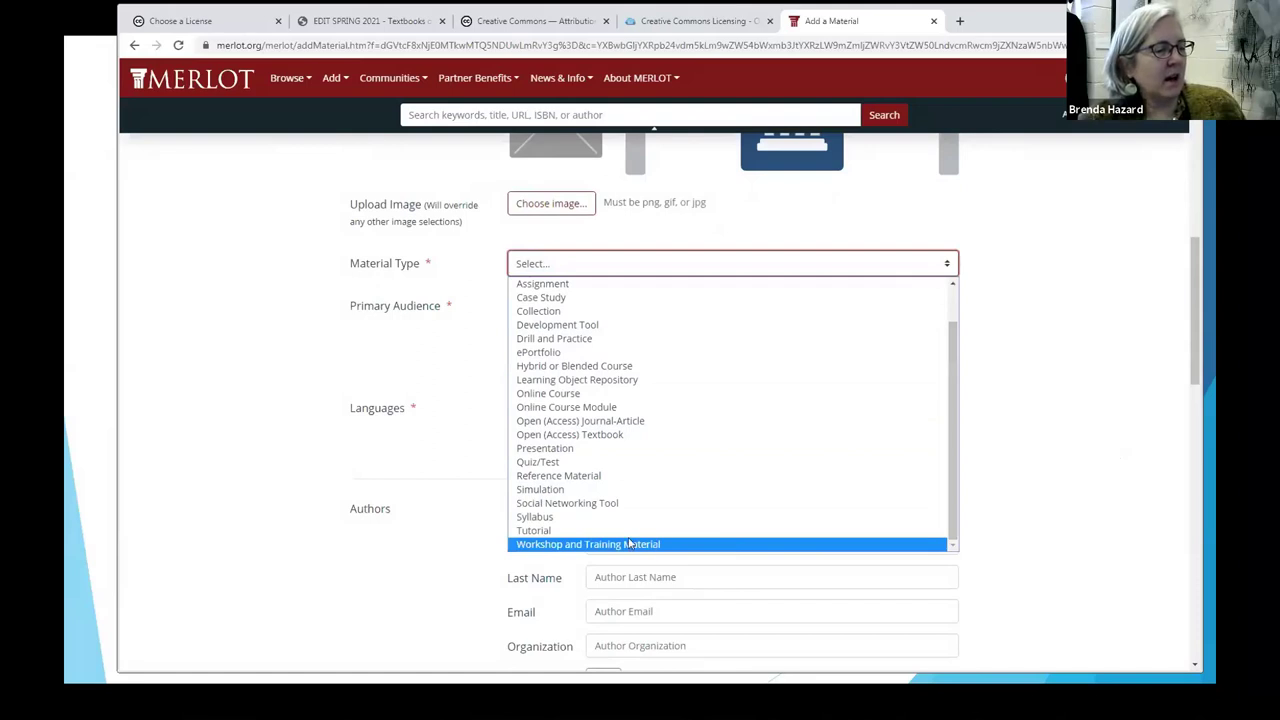
left_click(553, 339)
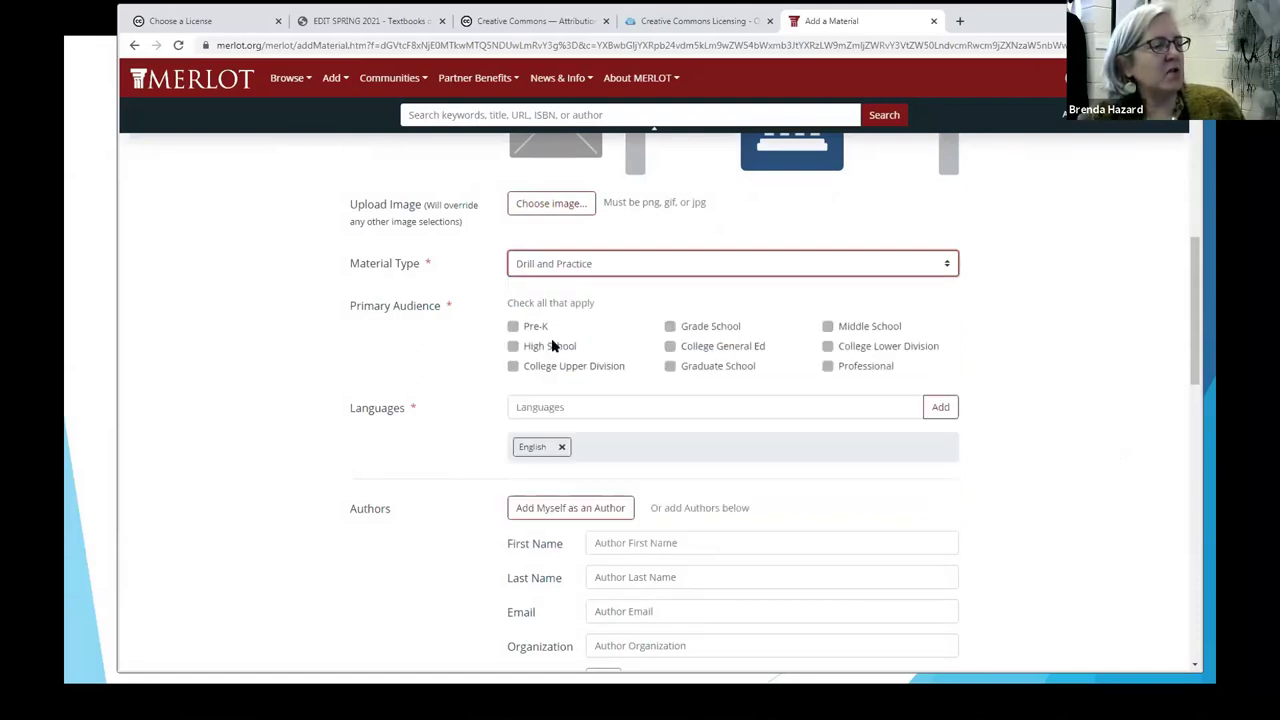
Step: Tick College General Ed, High School and College Lower Division as primary audiences
left_click(671, 346)
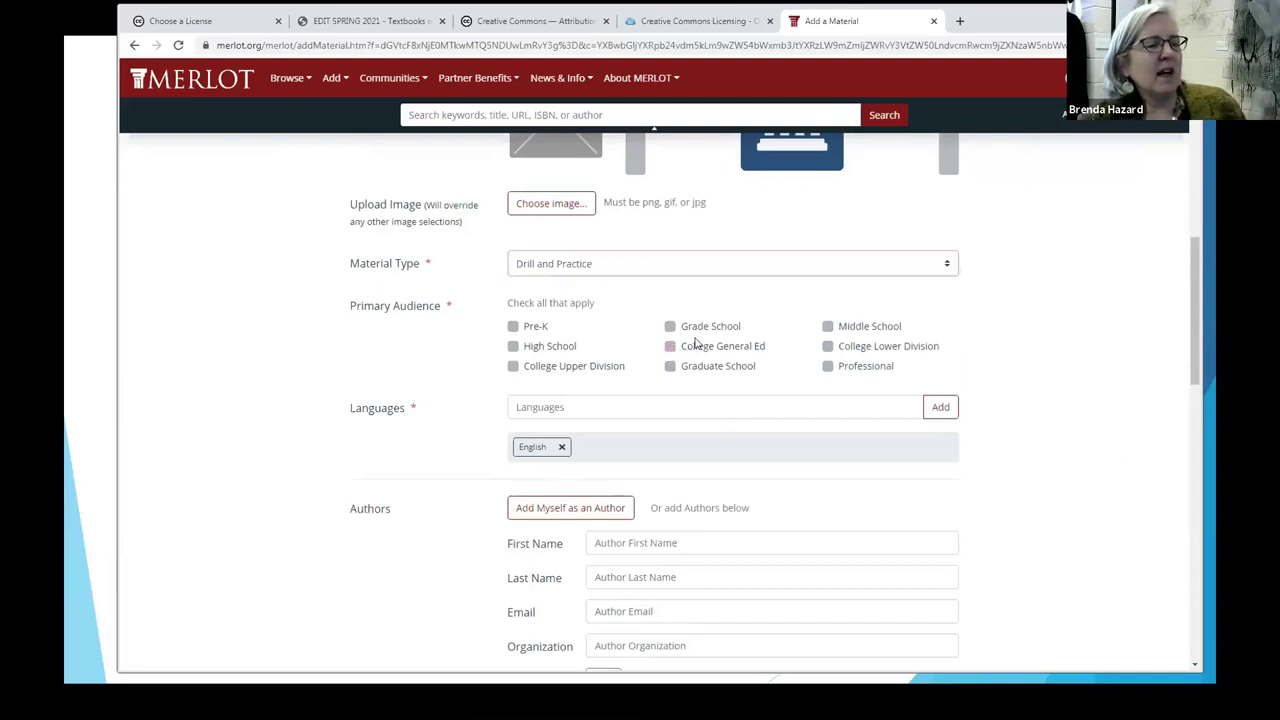
left_click(513, 346)
left_click(828, 346)
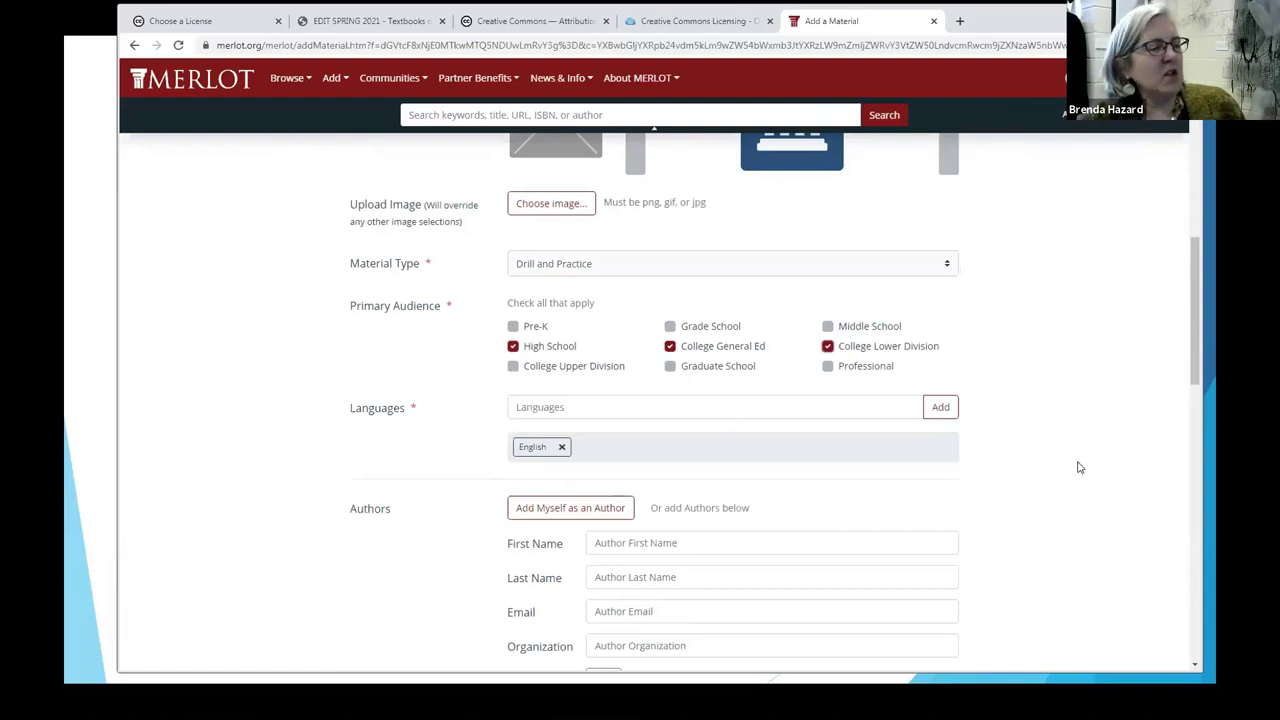
Step: Answer Yes to Creative Commons, commercial uses and derivatives, then tick 'I'm not a robot'
scroll(1094, 494, "down", 3)
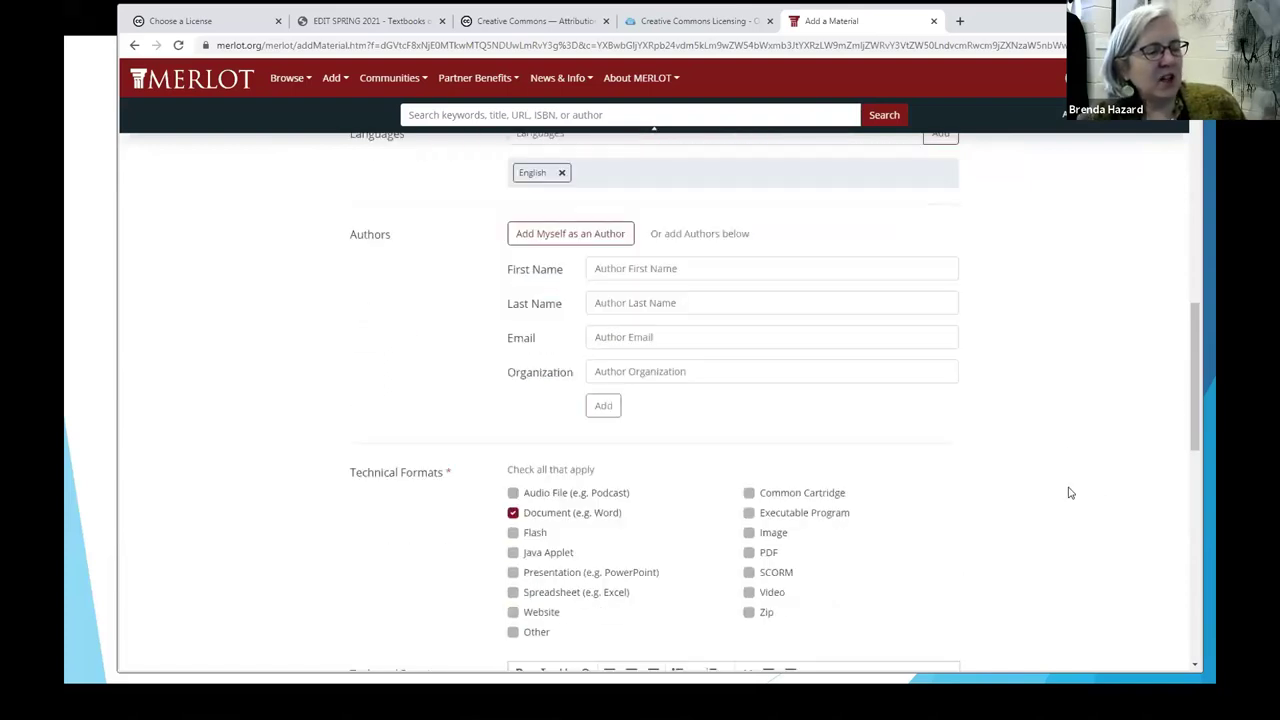
scroll(1094, 499, "down", 3)
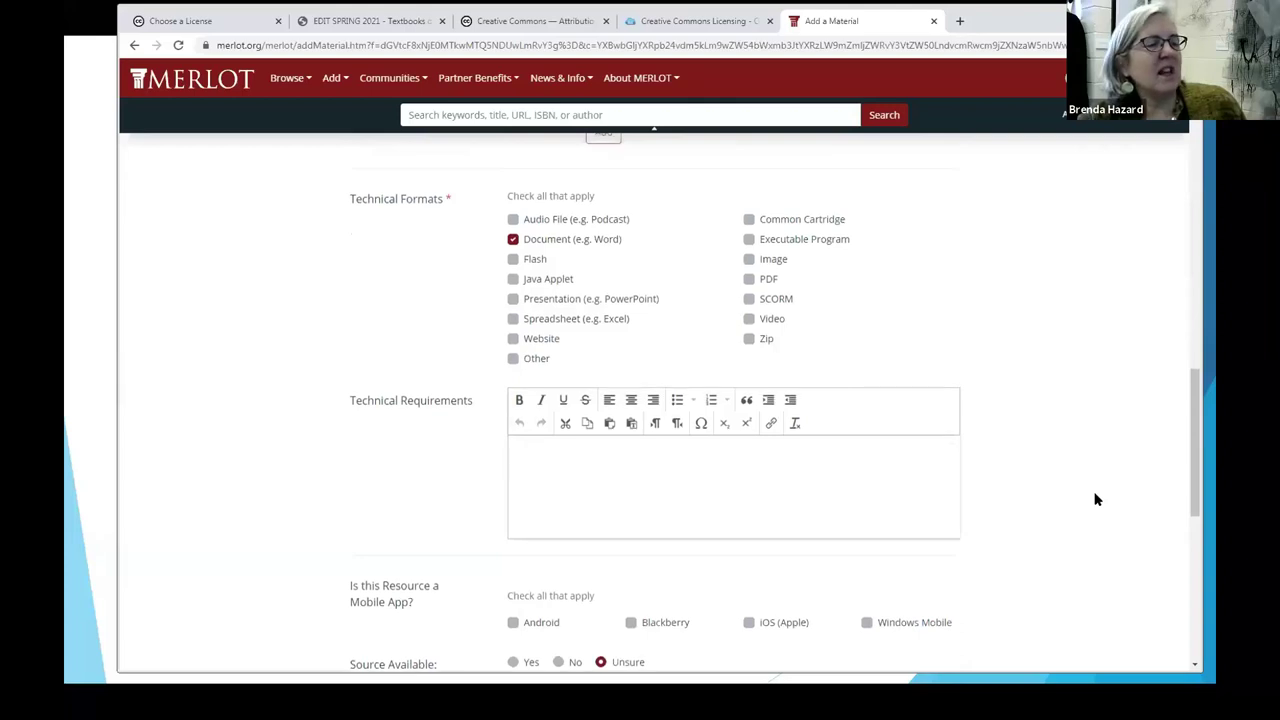
scroll(1094, 499, "down", 4)
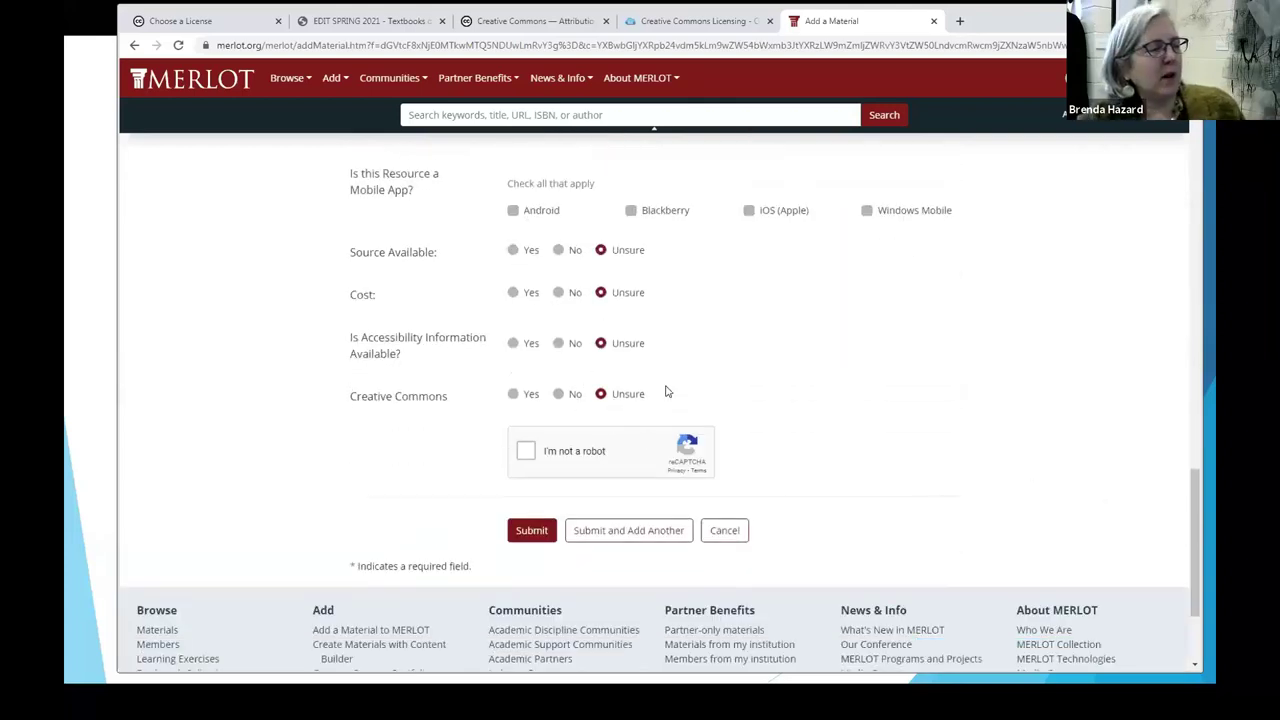
left_click(513, 395)
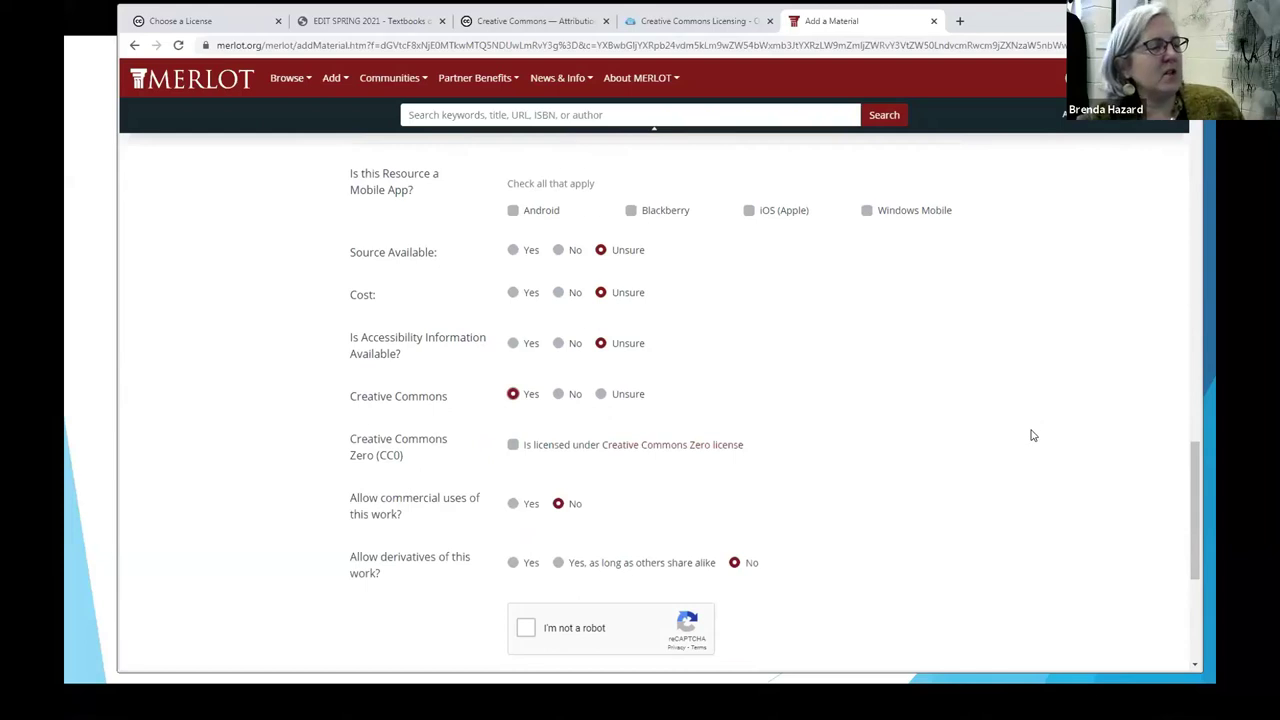
scroll(1033, 430, "down", 2)
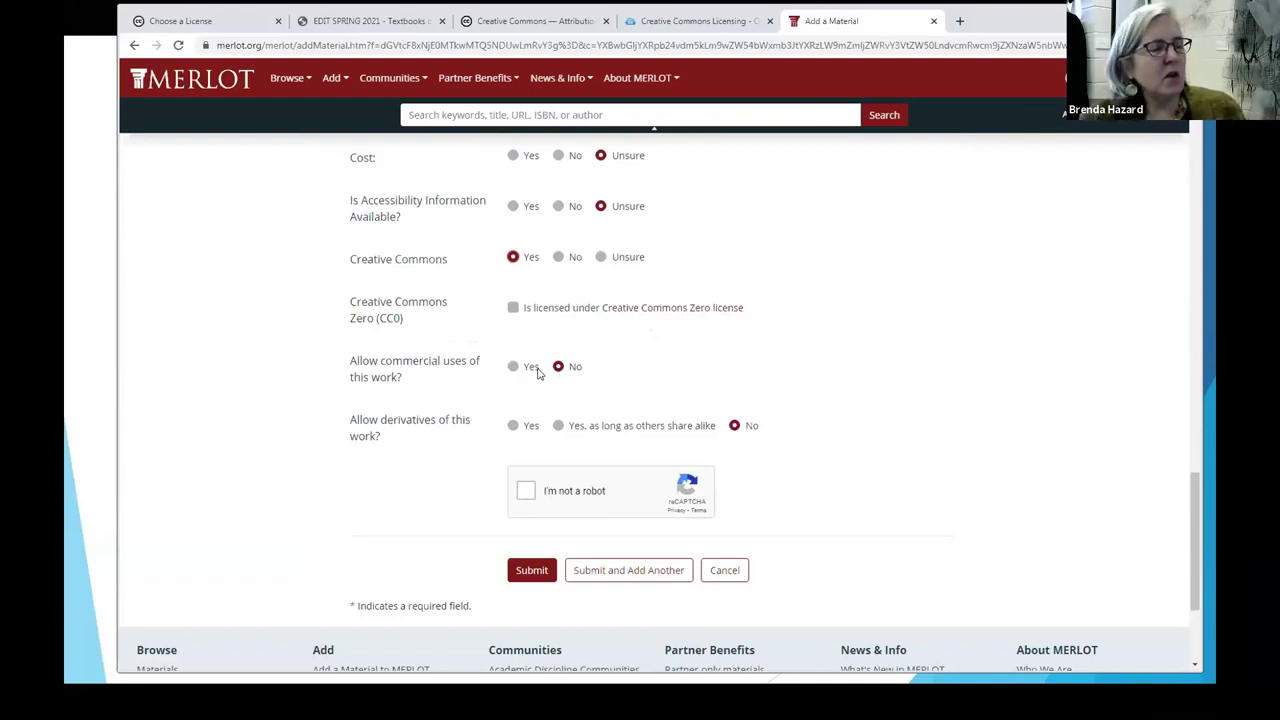
left_click(512, 367)
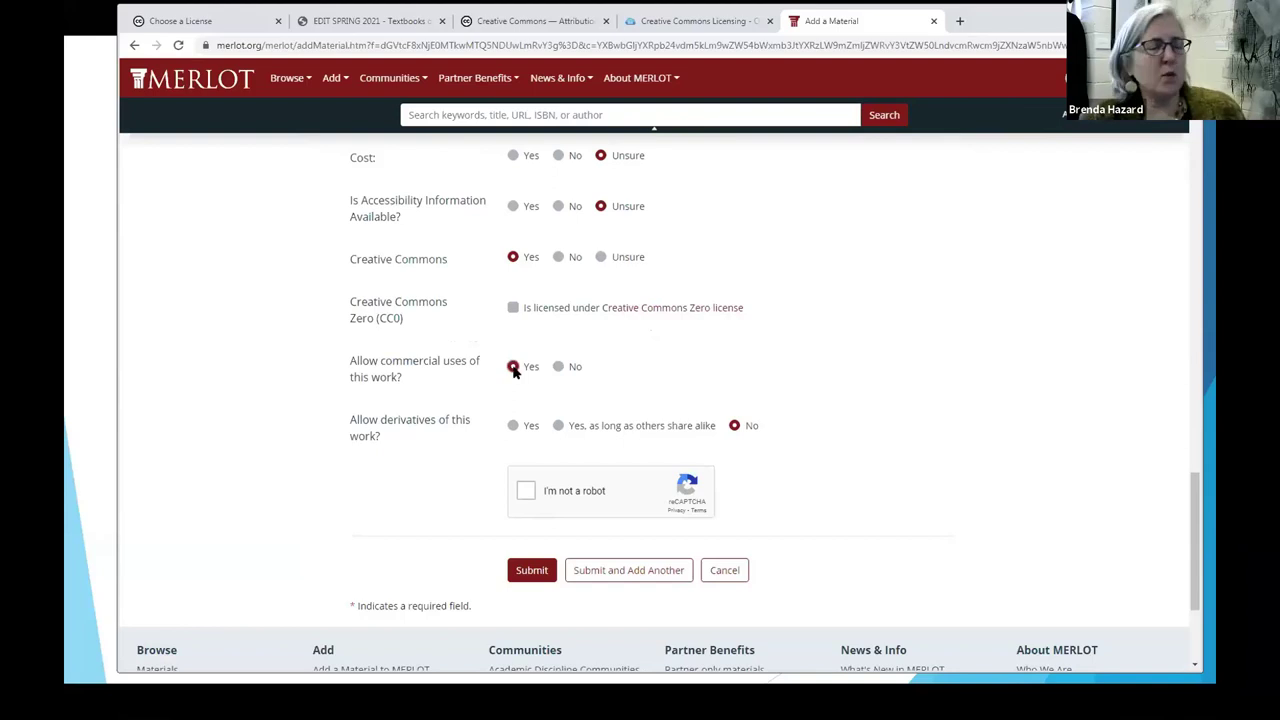
left_click(514, 426)
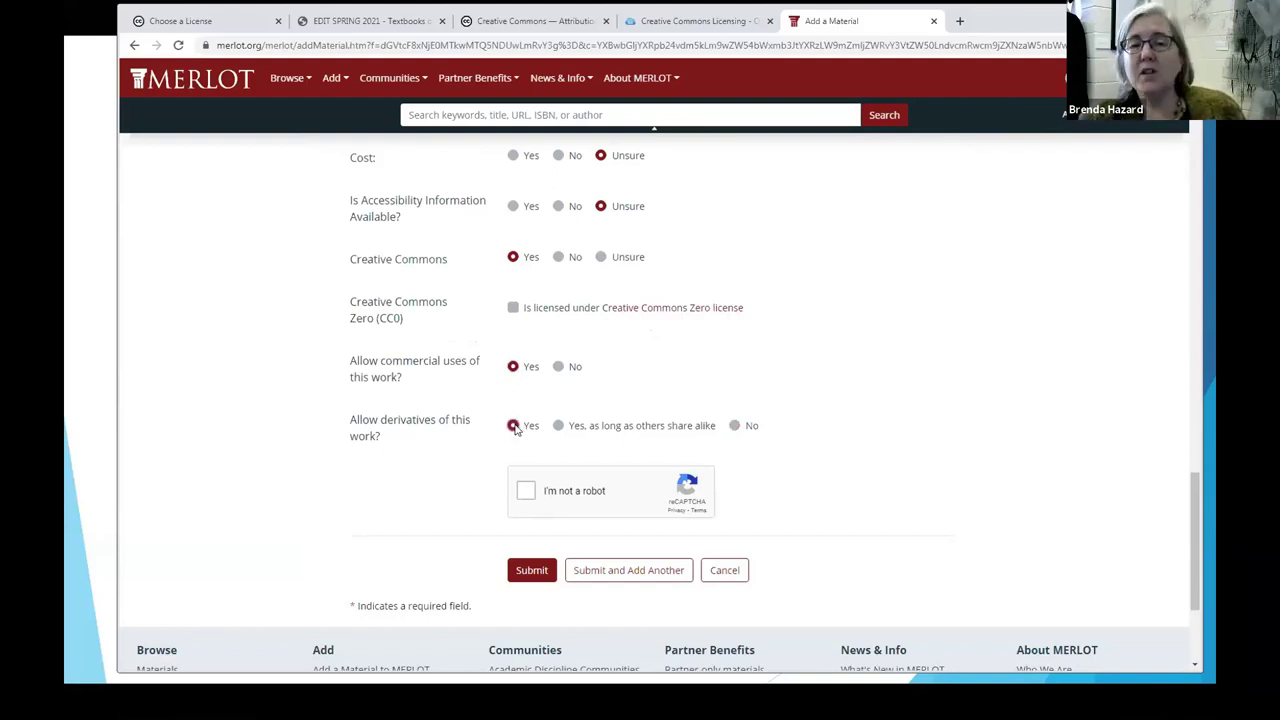
left_click(526, 490)
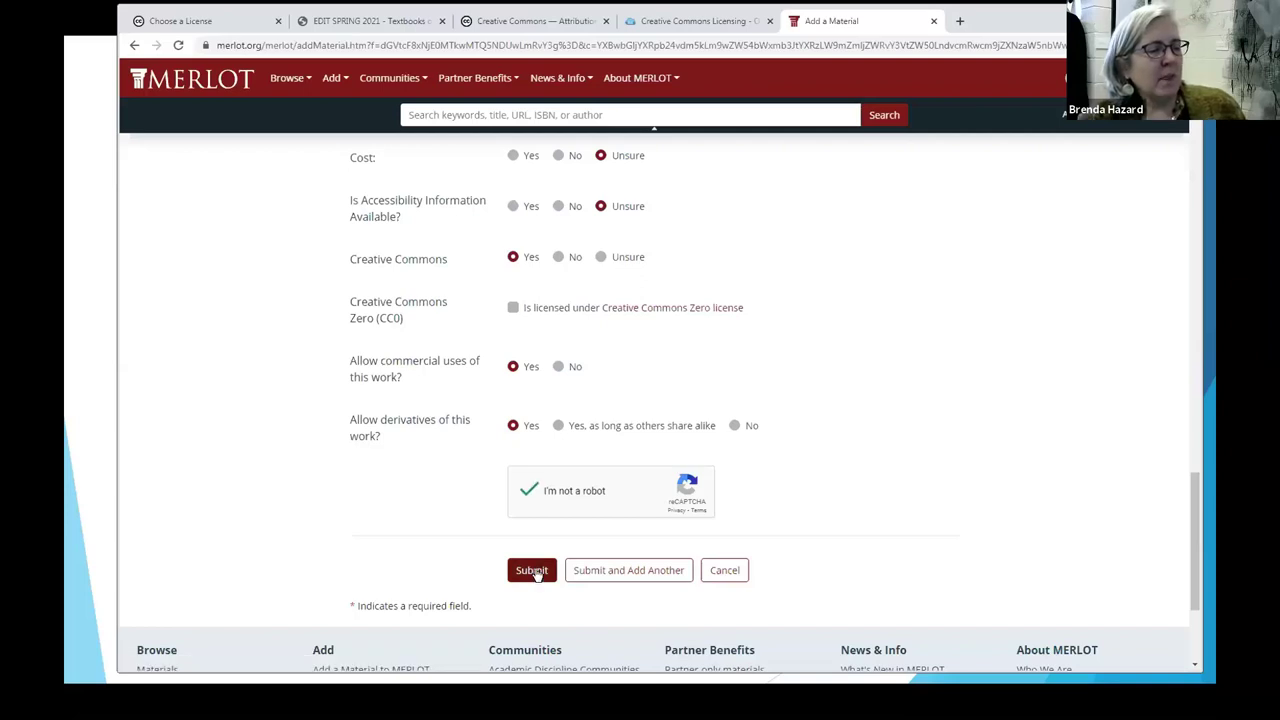
Step: Submit the material, then cancel the image picker when an image is required
left_click(532, 571)
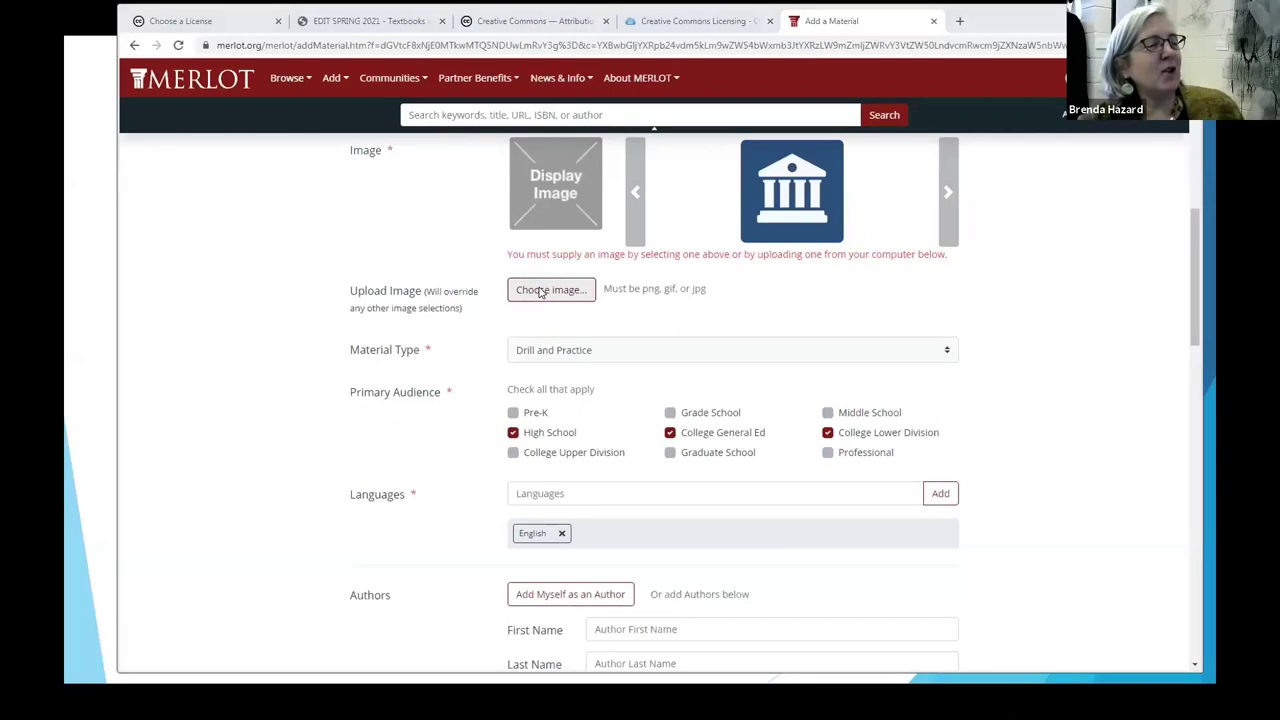
left_click(540, 290)
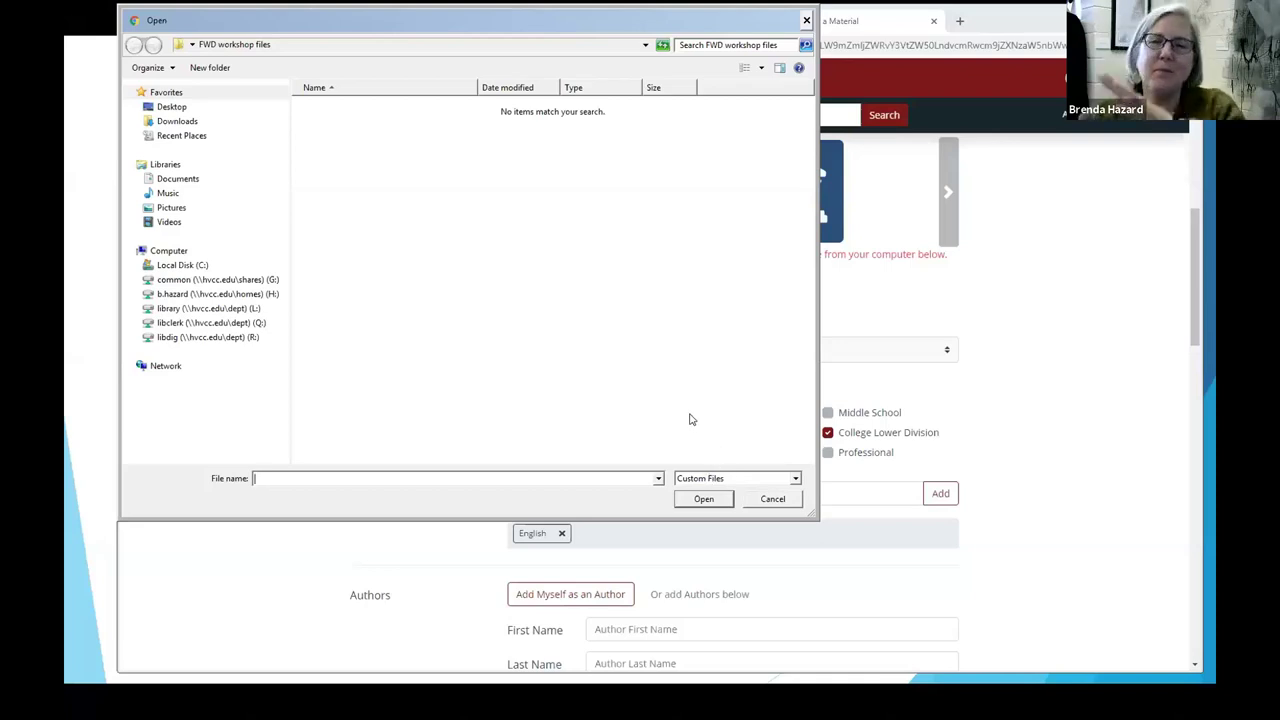
left_click(772, 499)
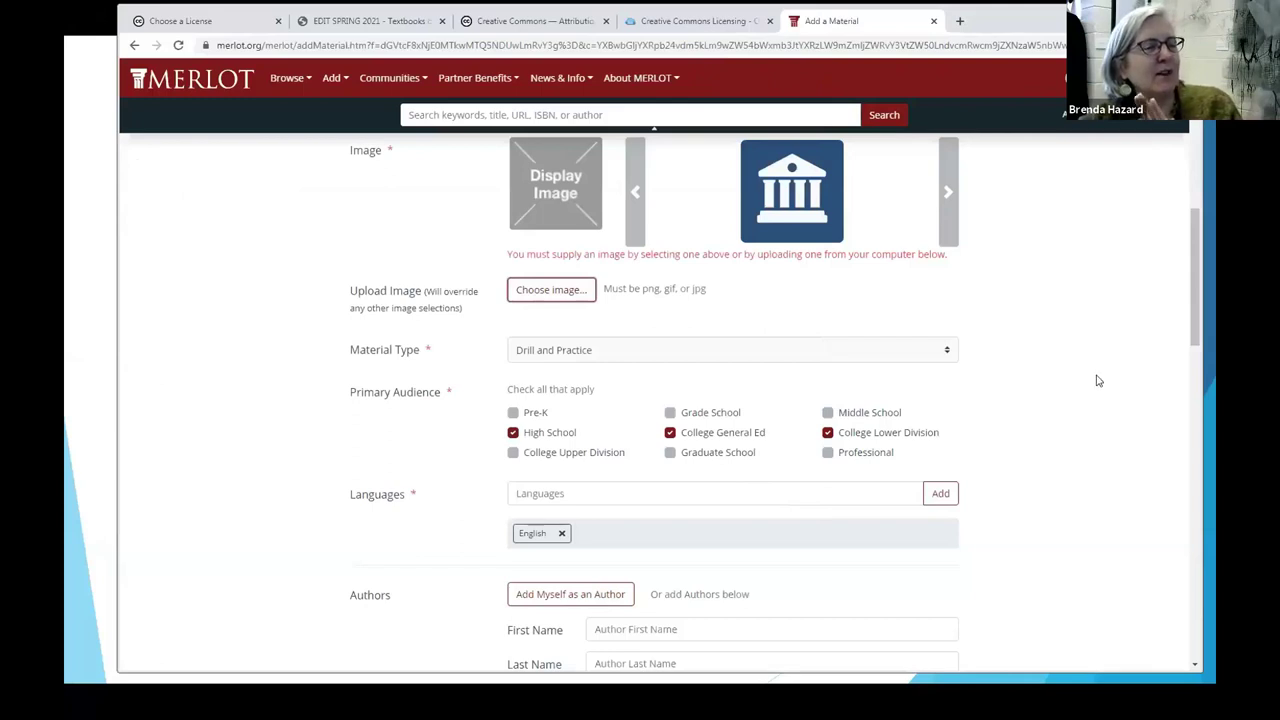
Step: Return to the slideshow and advance to the Recommended Reading & Key Source slide
scroll(1110, 380, "up", 1)
scroll(1108, 380, "up", 1)
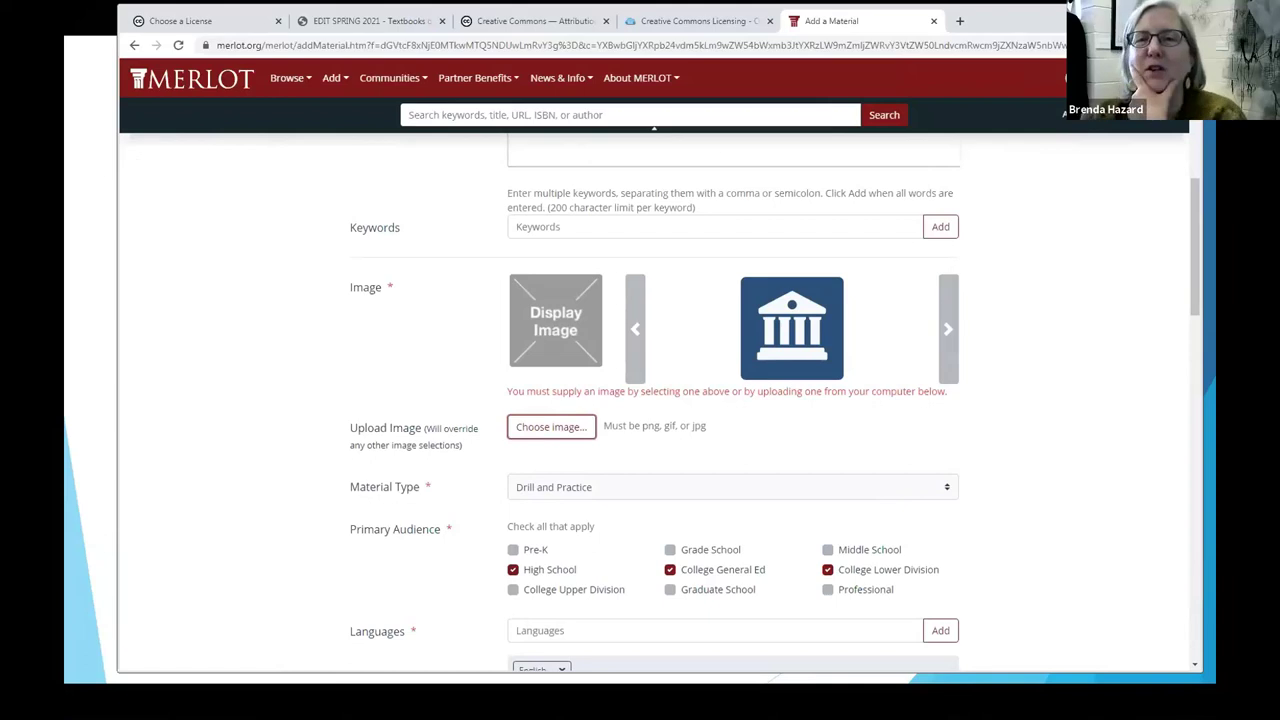
left_click(95, 357)
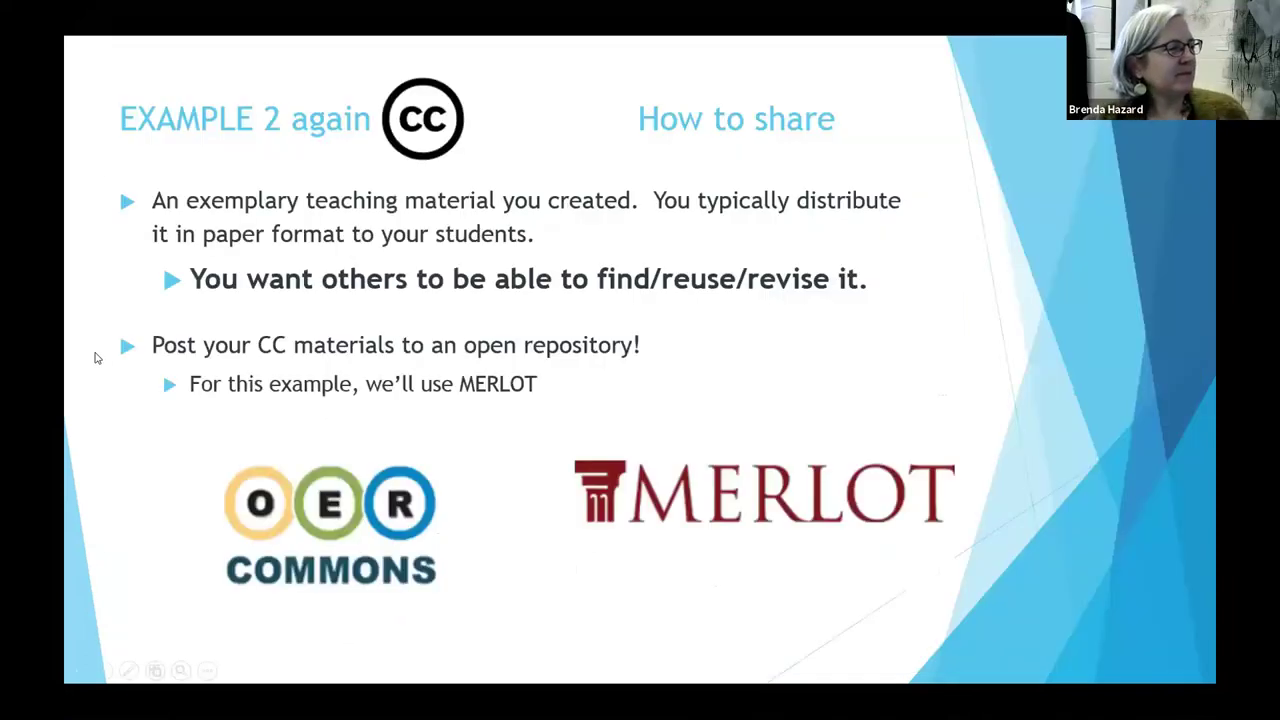
left_click(481, 404)
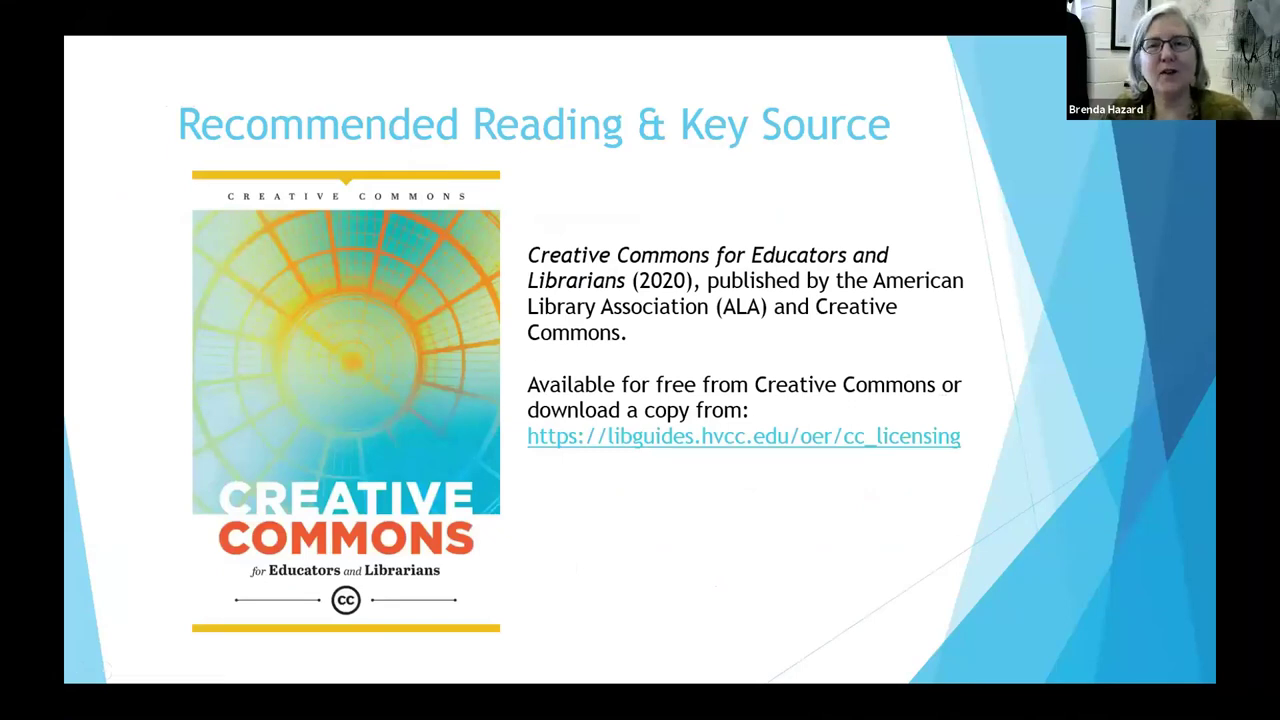